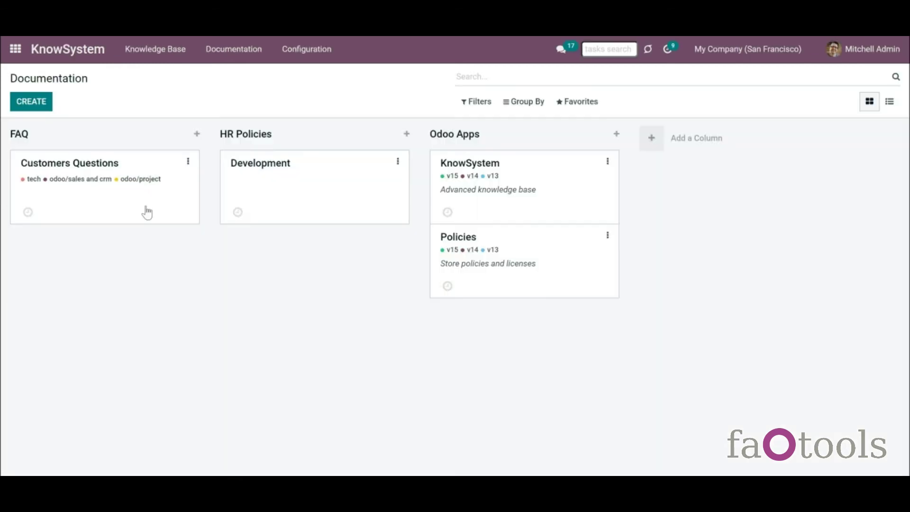
- Set the description of the Customers Questions documentation to "The most asked questions of 2022" and save it
click(146, 208)
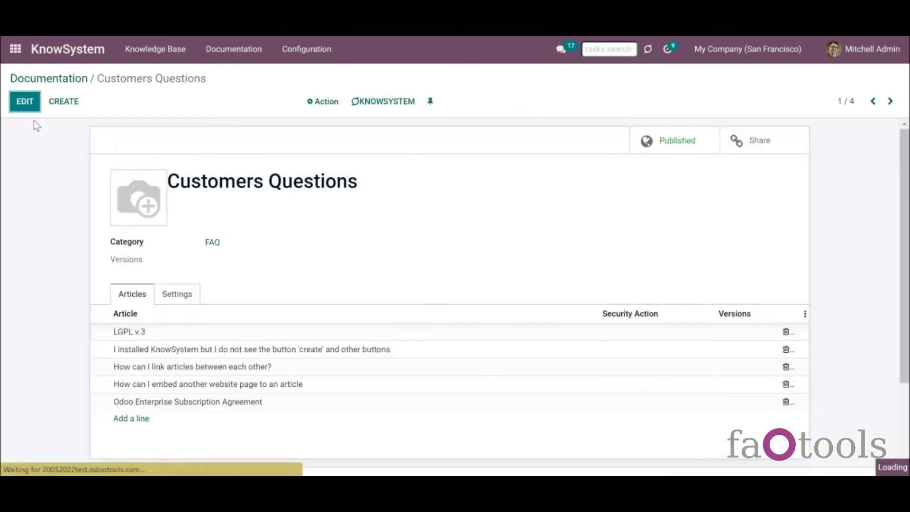
click(26, 102)
click(177, 294)
text(2022)
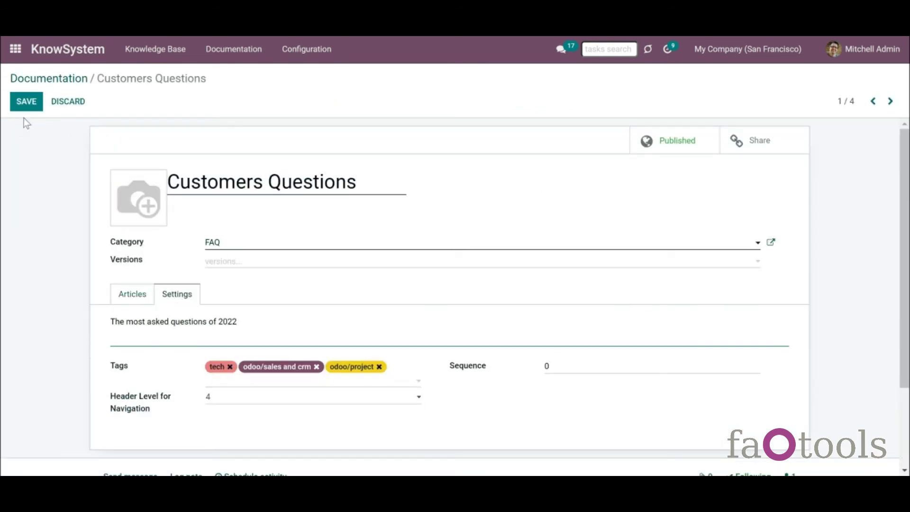
click(26, 101)
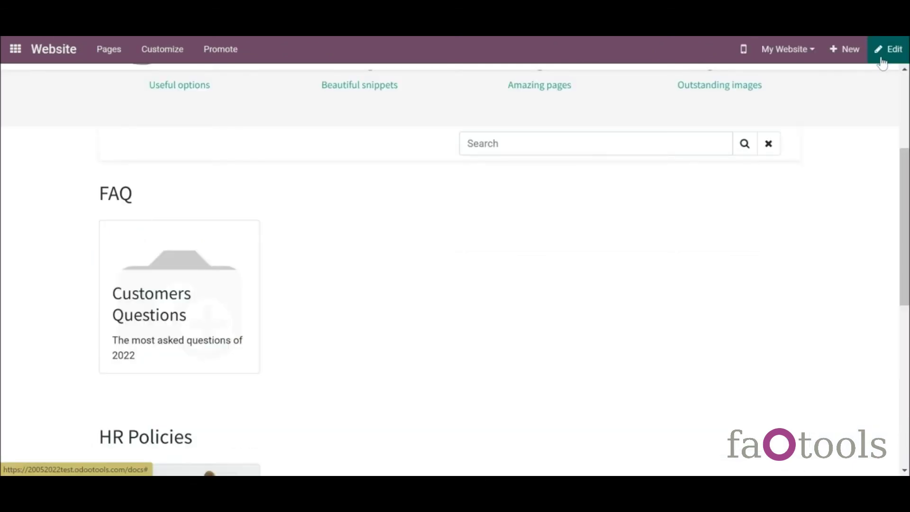
- Give the Customers Questions card on the website documentation page the "Sorry NetSuite" billboard photo as its cover and save
click(887, 49)
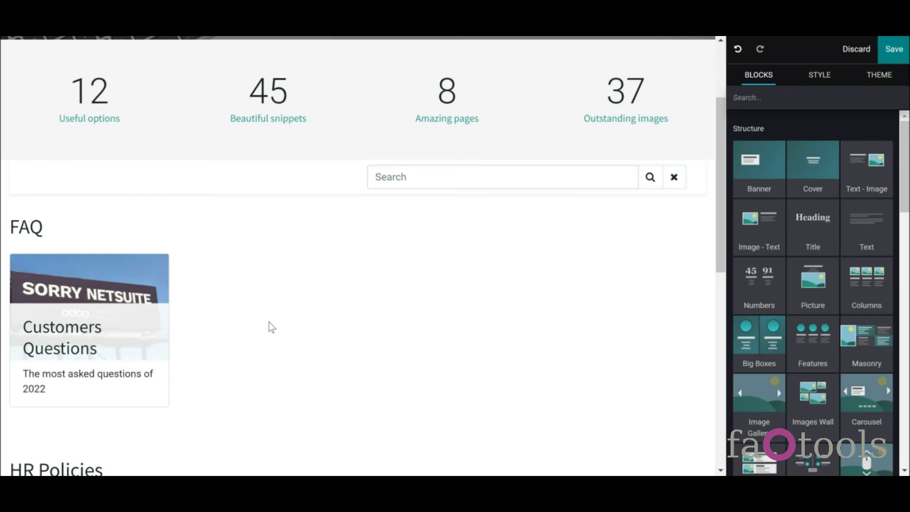
click(895, 59)
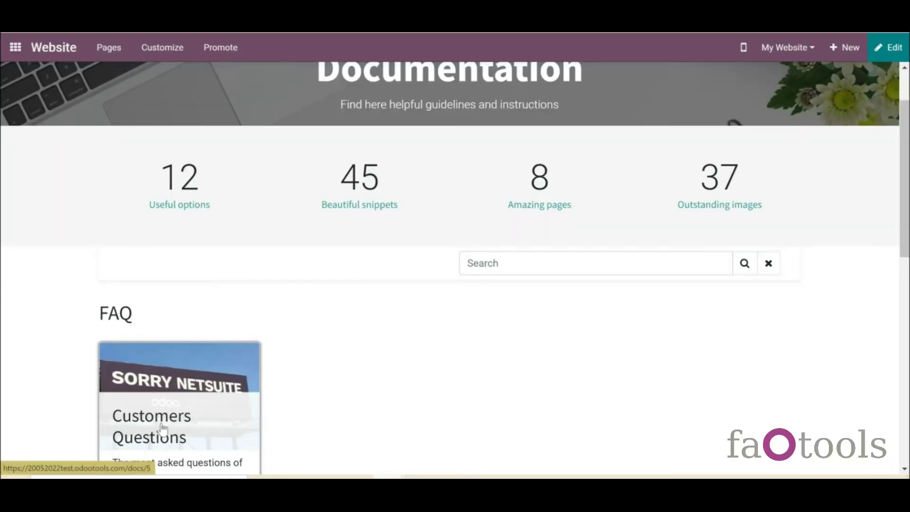
- Open the Customers Questions documentation on the website and view its page customization options
click(163, 429)
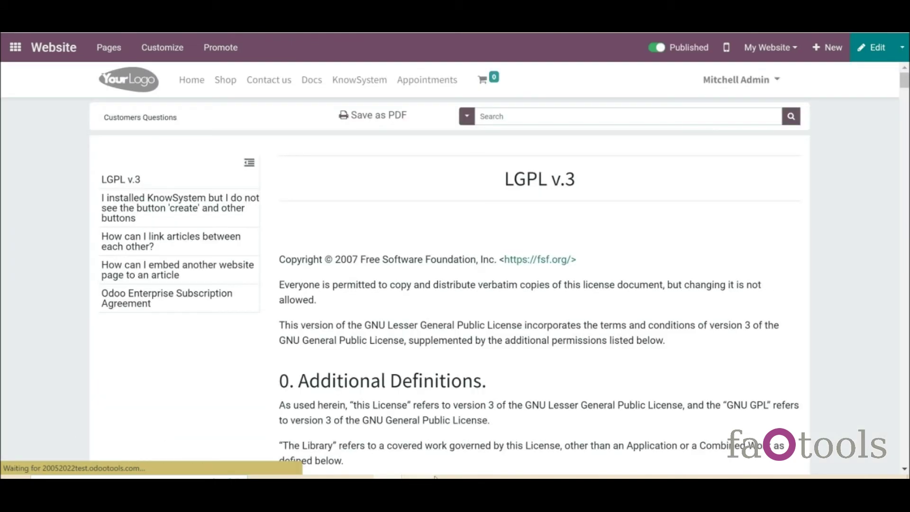
click(174, 56)
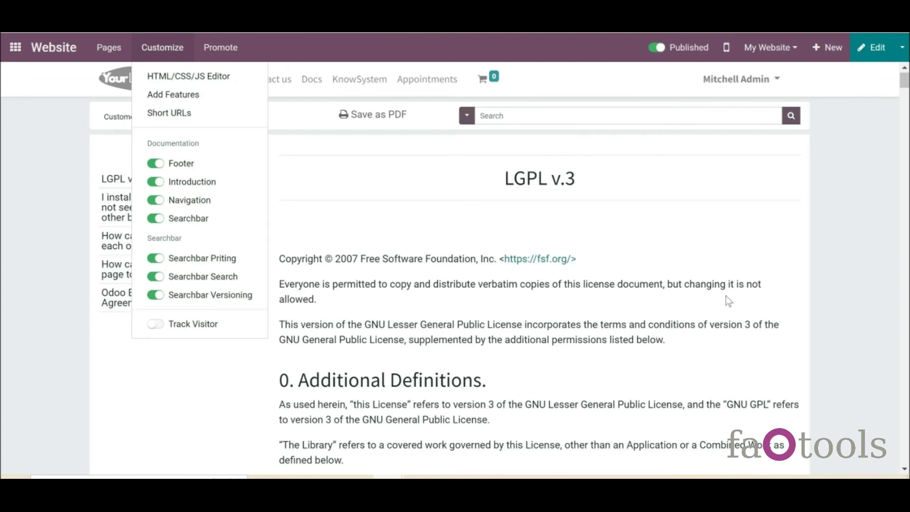
- Add a Title block above the Customers Questions documentation and a Features block below its content, and save the page
click(877, 49)
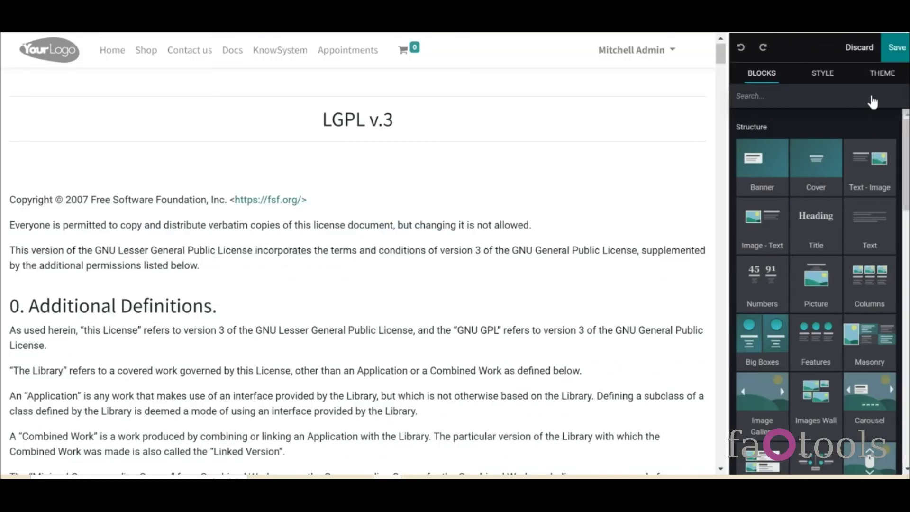
drag(808, 225, 499, 106)
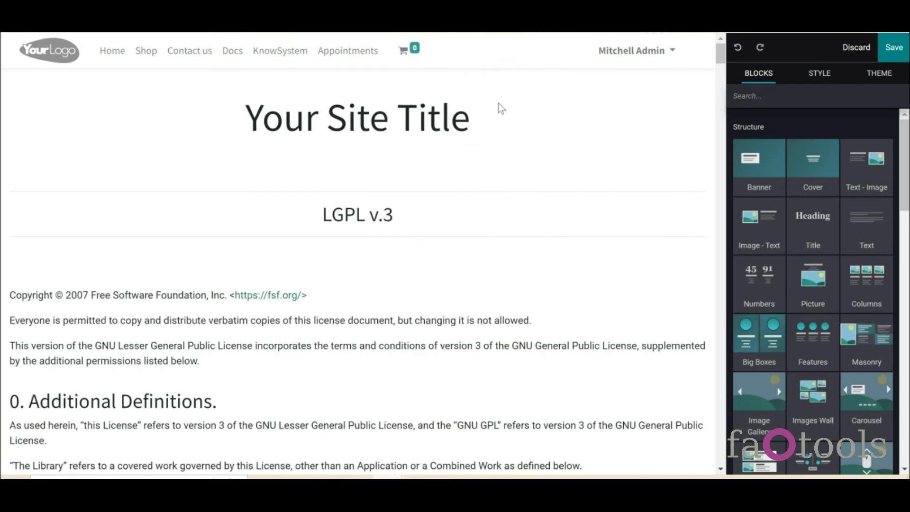
drag(722, 58, 721, 459)
drag(819, 353, 461, 360)
click(894, 48)
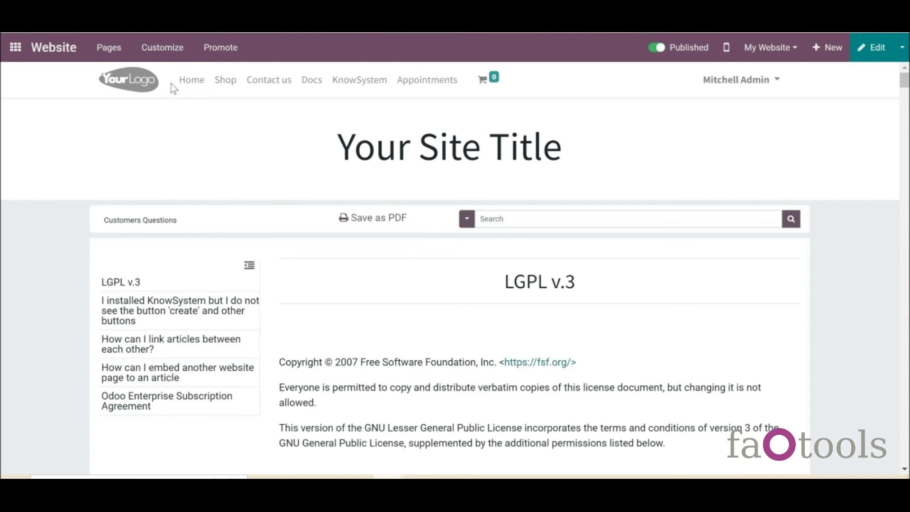
- Check the page's customization options, and hide and show again the article navigation beside the LGPL v.3 text
click(171, 52)
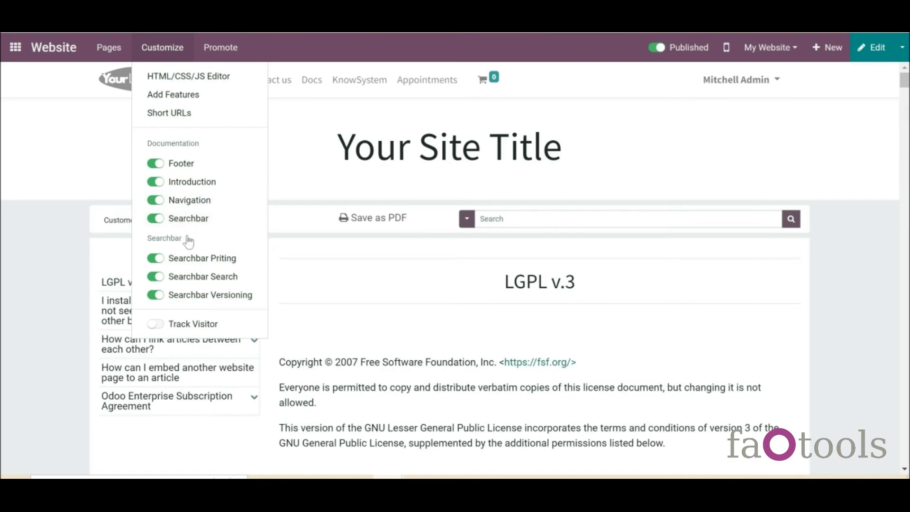
click(350, 324)
click(905, 78)
drag(907, 80, 907, 109)
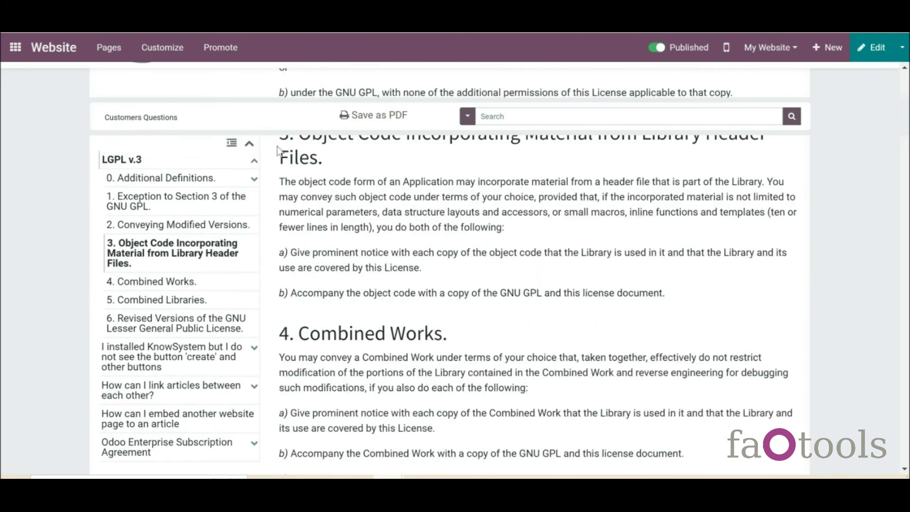
click(231, 143)
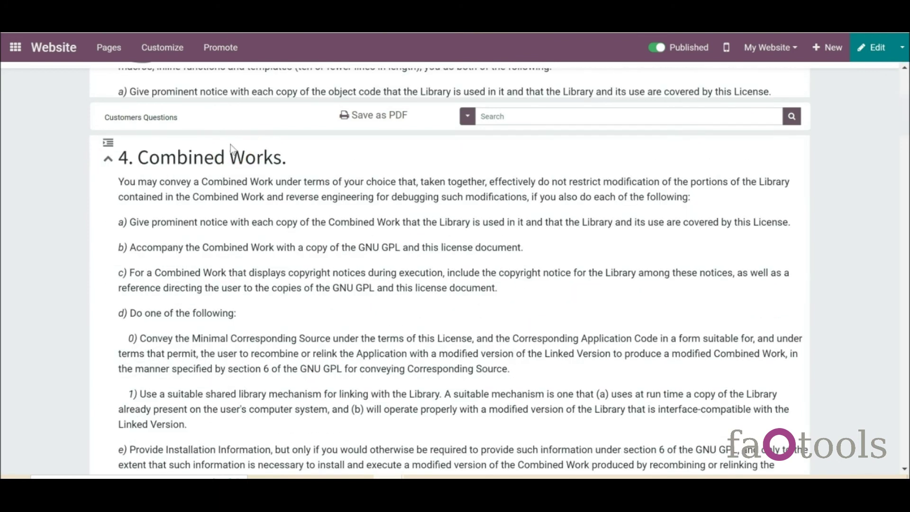
click(108, 143)
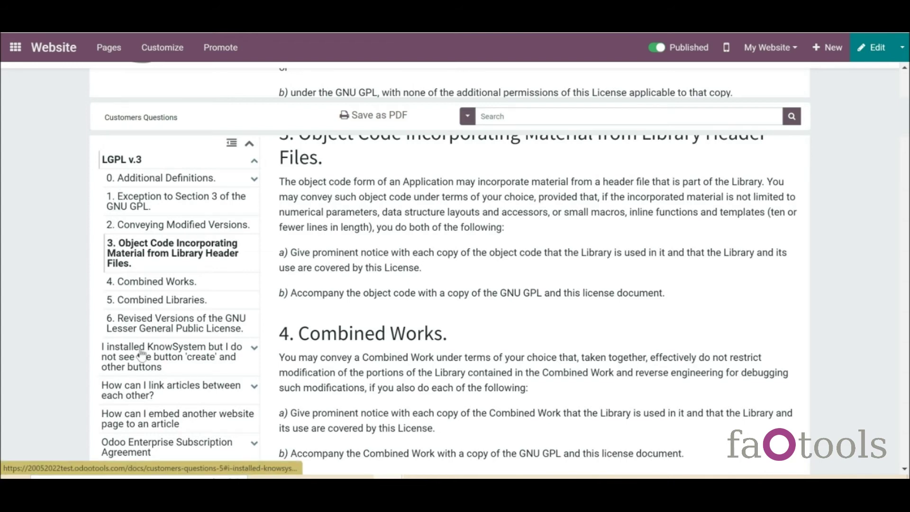
- Browse the articles on missing buttons, linking articles and the Odoo Enterprise Subscription Agreement, expanding "1 Term of the Agreement" in the navigation
click(255, 353)
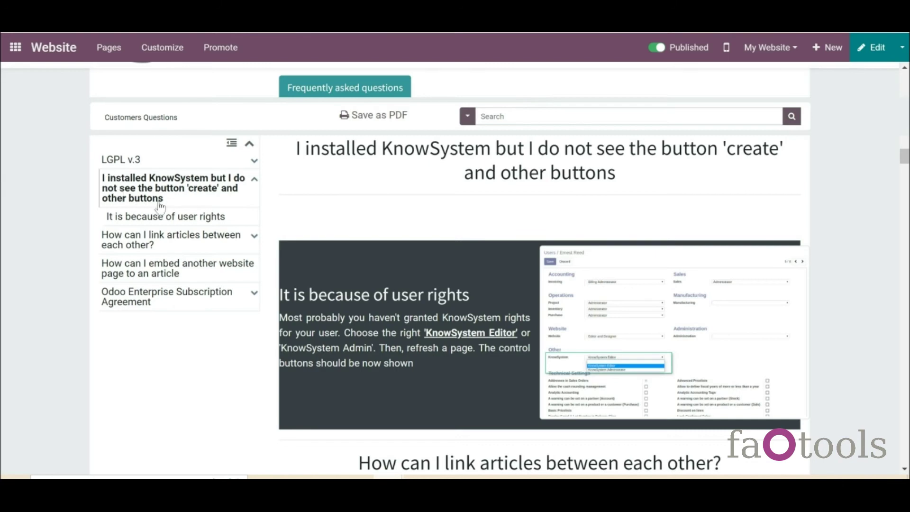
click(254, 237)
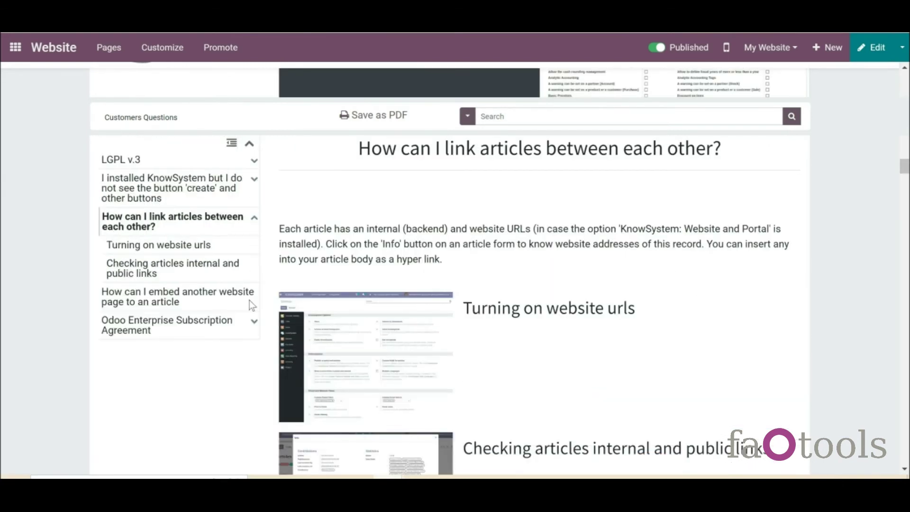
click(250, 322)
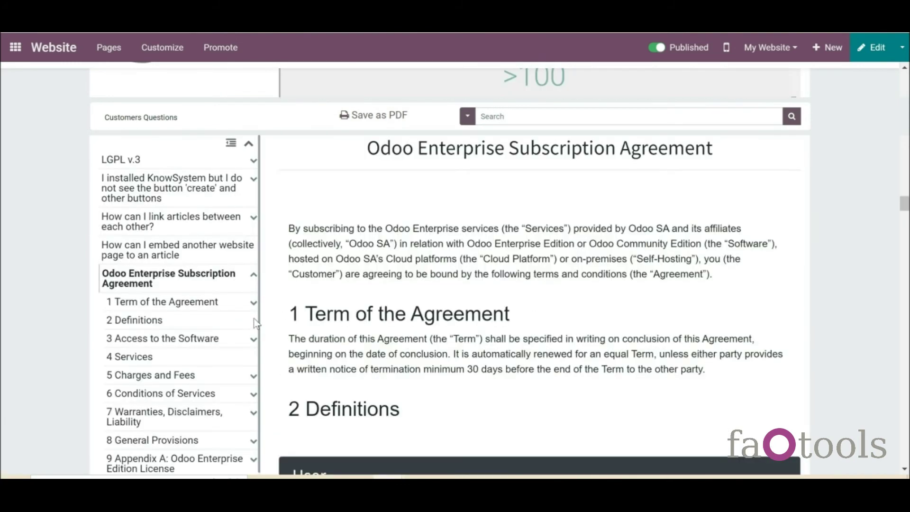
click(254, 304)
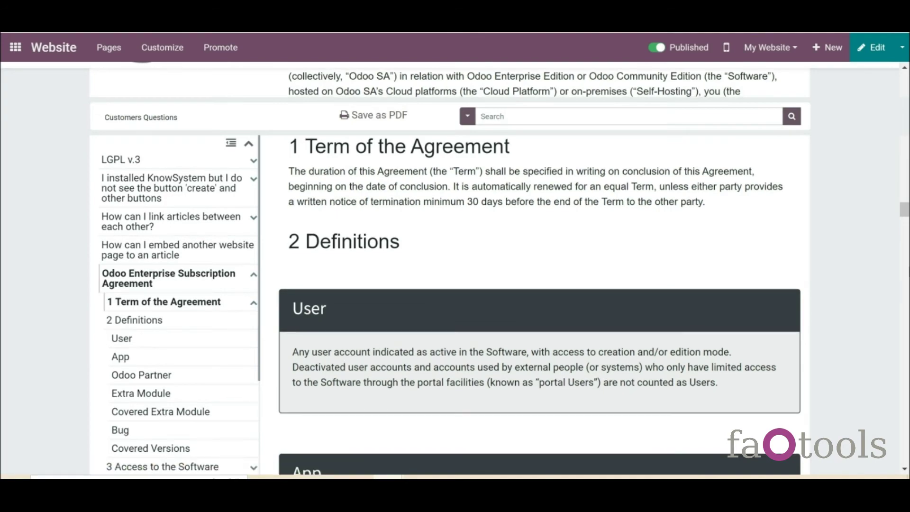
- Format the LGPL v.3 paragraph starting "This version of the GNU Lesser General Public License" as a header and save the page
drag(907, 211, 908, 81)
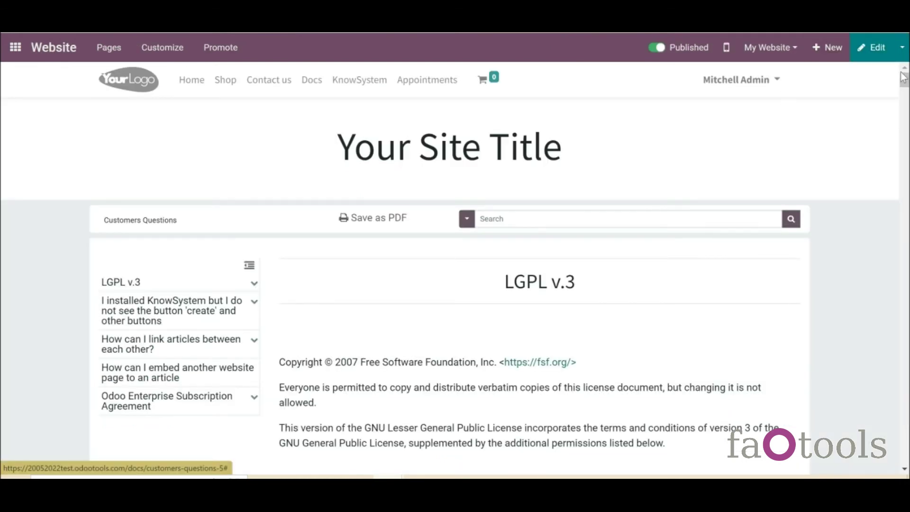
click(876, 48)
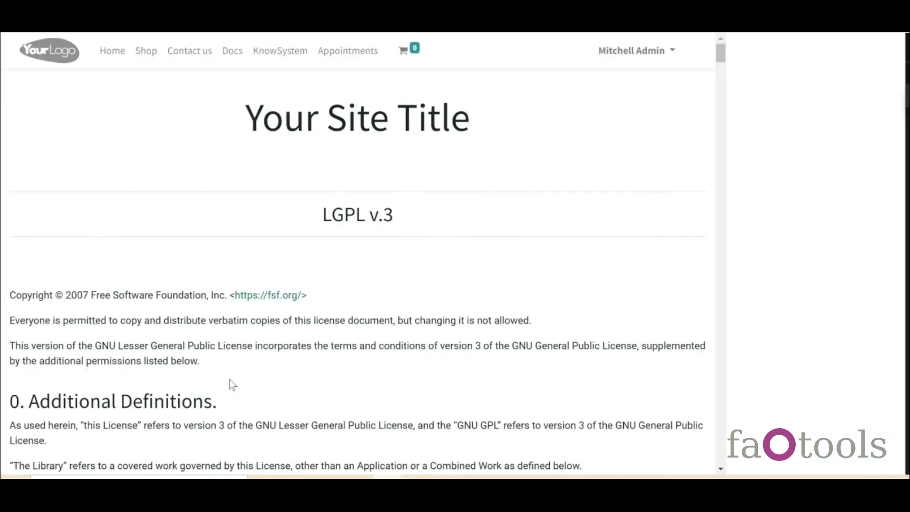
click(209, 361)
drag(209, 362, 7, 349)
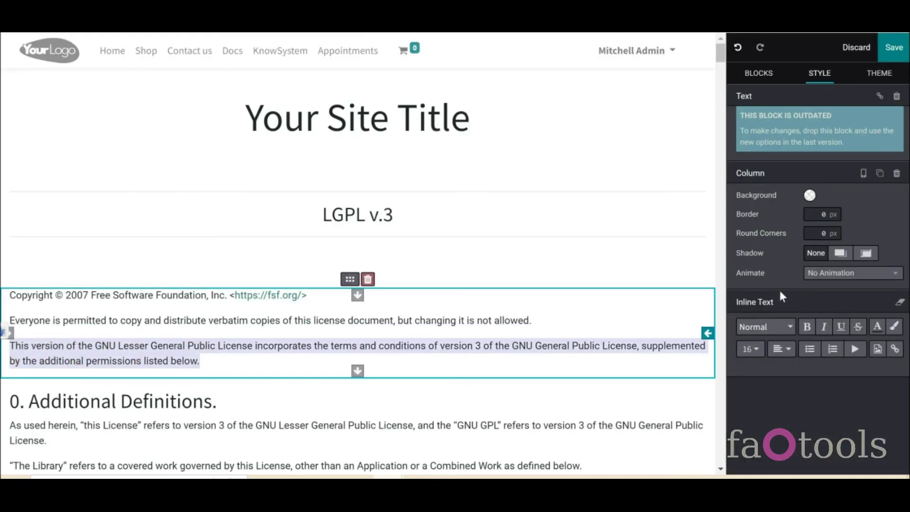
click(772, 327)
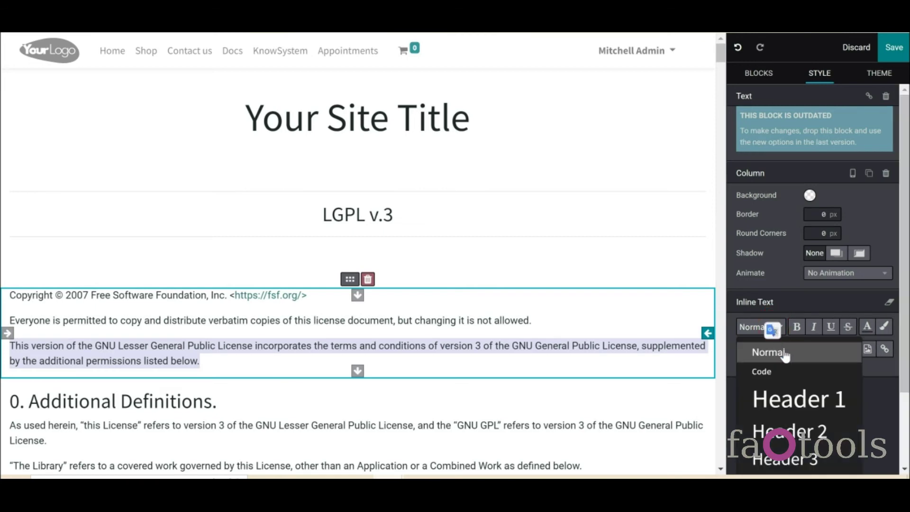
click(847, 469)
click(897, 50)
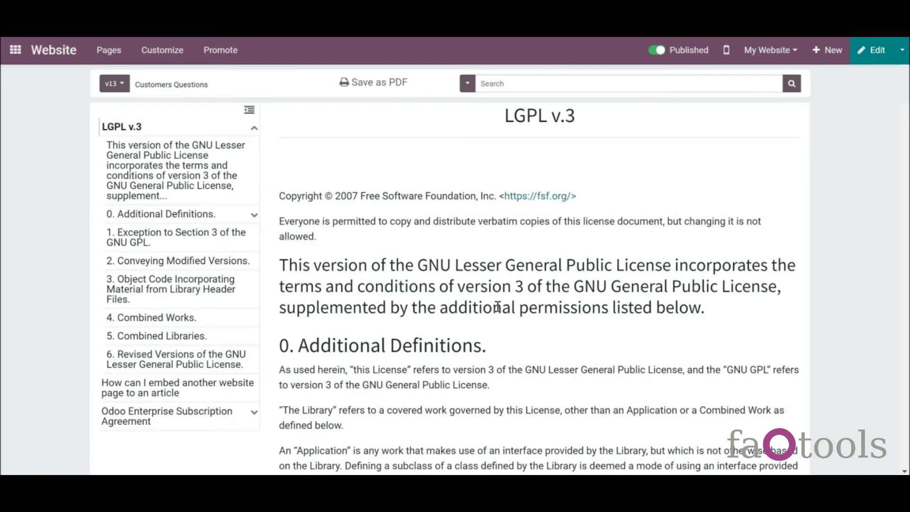
- Check the page's customization options and run a Case Sensitive Search for "Odoo" in the v13 documentation
click(151, 56)
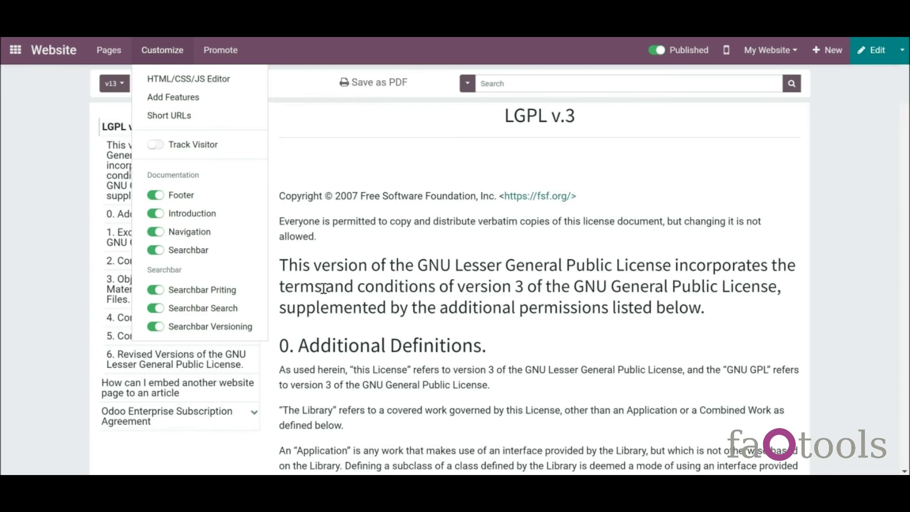
click(431, 137)
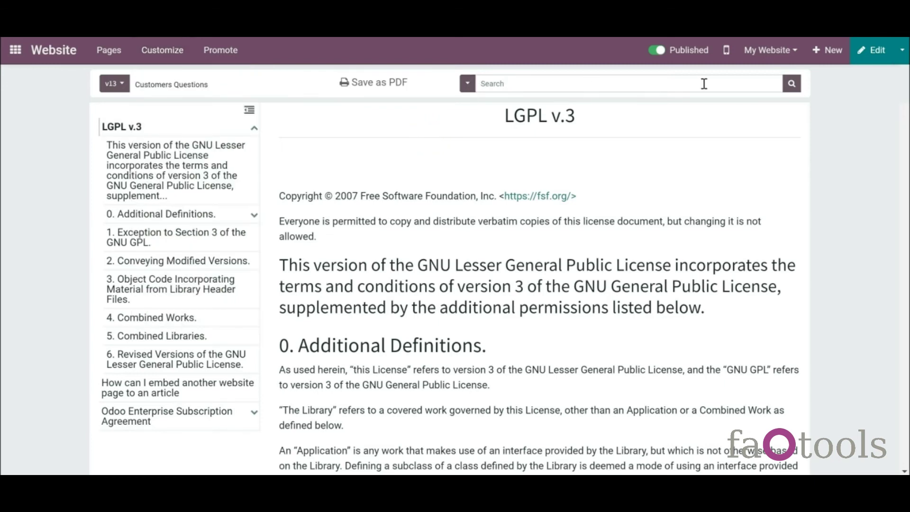
click(467, 87)
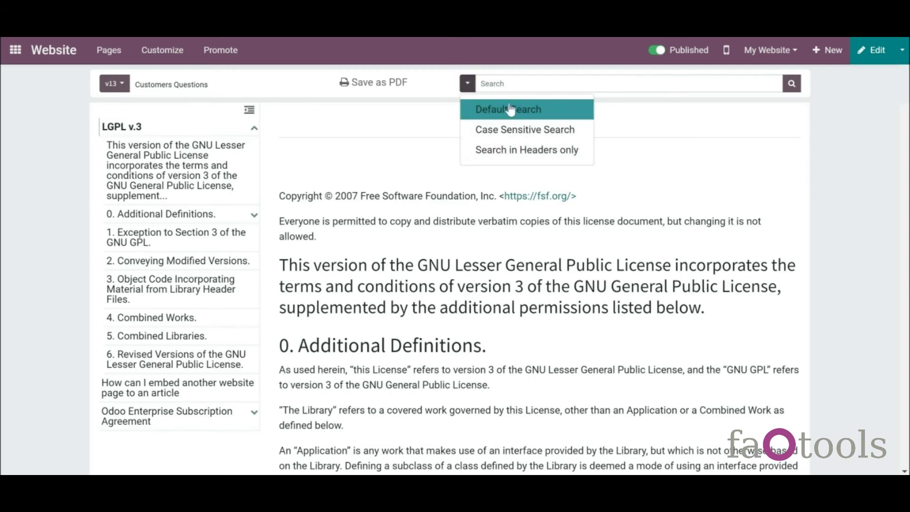
click(498, 136)
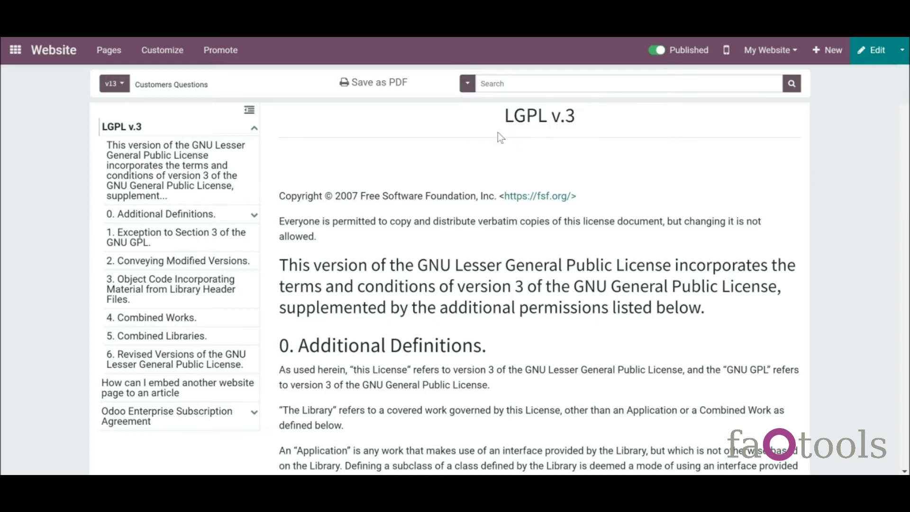
click(504, 84)
text(Odoo)
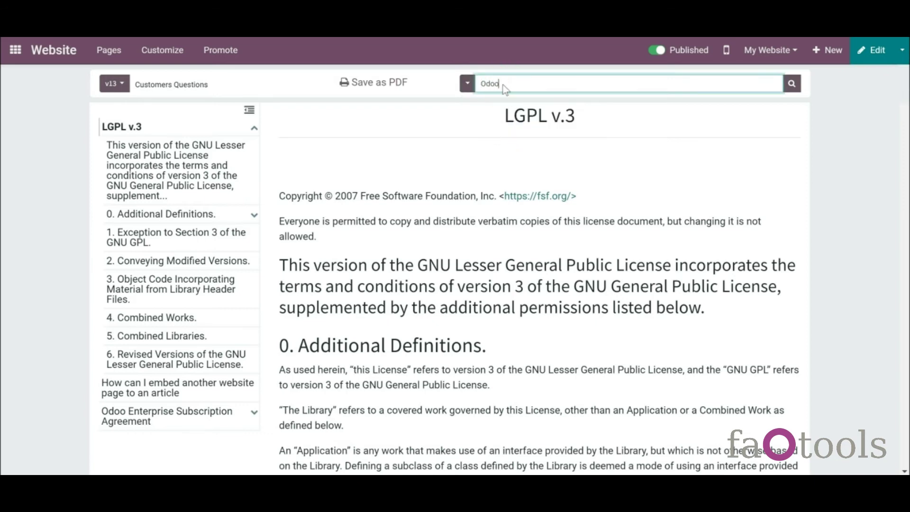
key(Return)
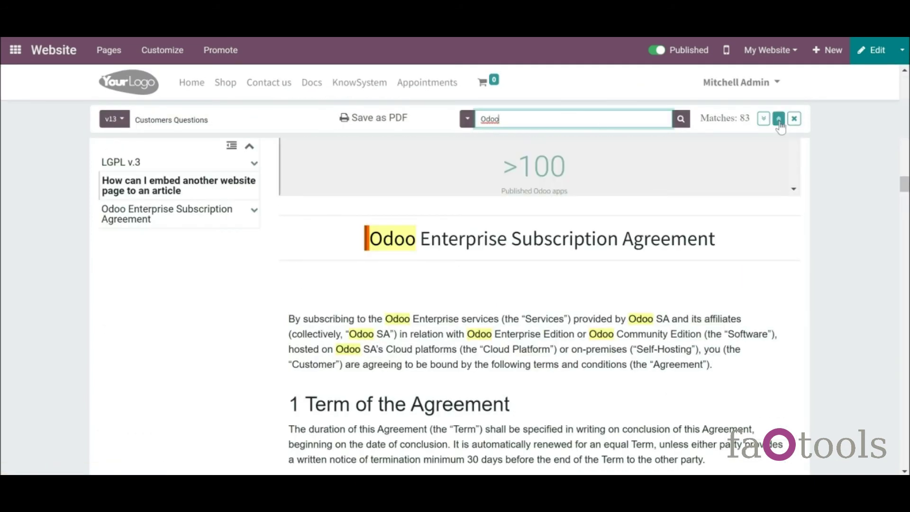
- Step backward and forward through the highlighted "Odoo" matches in the documentation and clear the search
click(779, 120)
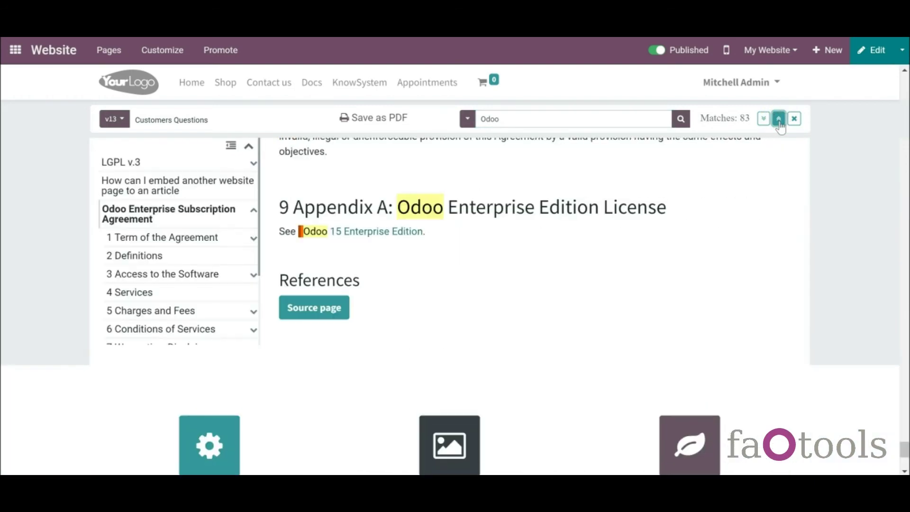
click(778, 120)
click(764, 118)
click(764, 119)
click(764, 119)
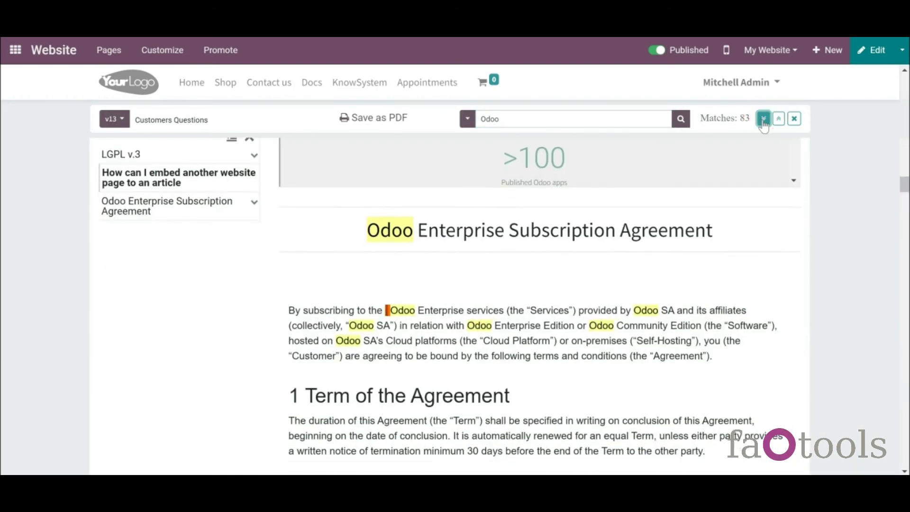
click(763, 118)
click(763, 118)
click(764, 118)
click(764, 119)
click(764, 118)
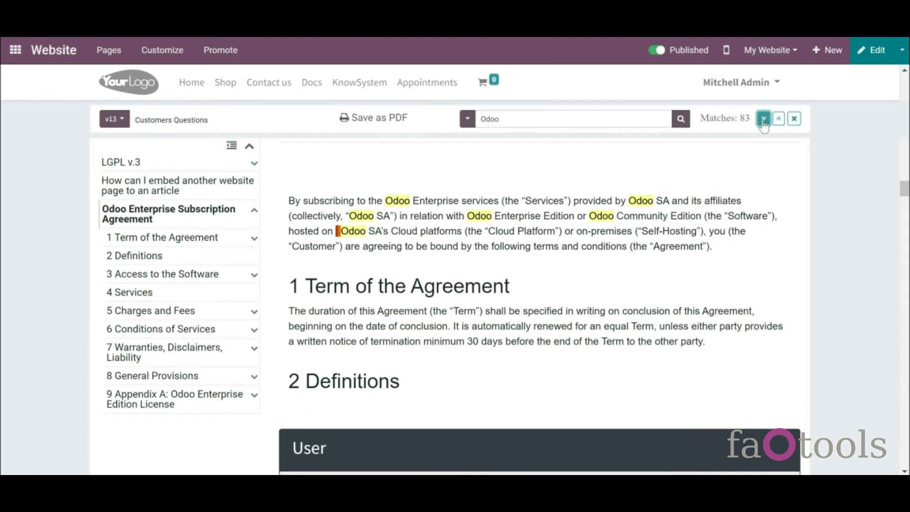
click(795, 121)
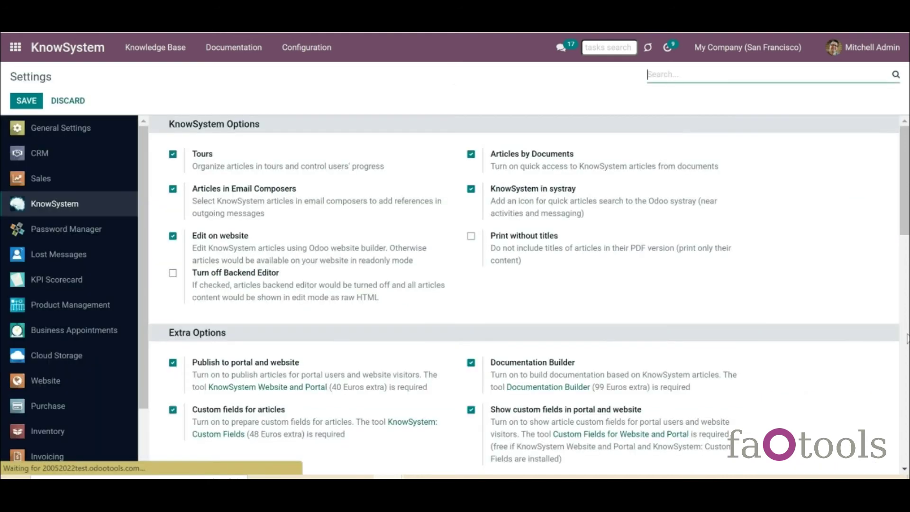
- Review the Documentation Builder options in the KnowSystem settings and open the list of documentation versions
click(906, 335)
click(907, 335)
drag(906, 334, 906, 388)
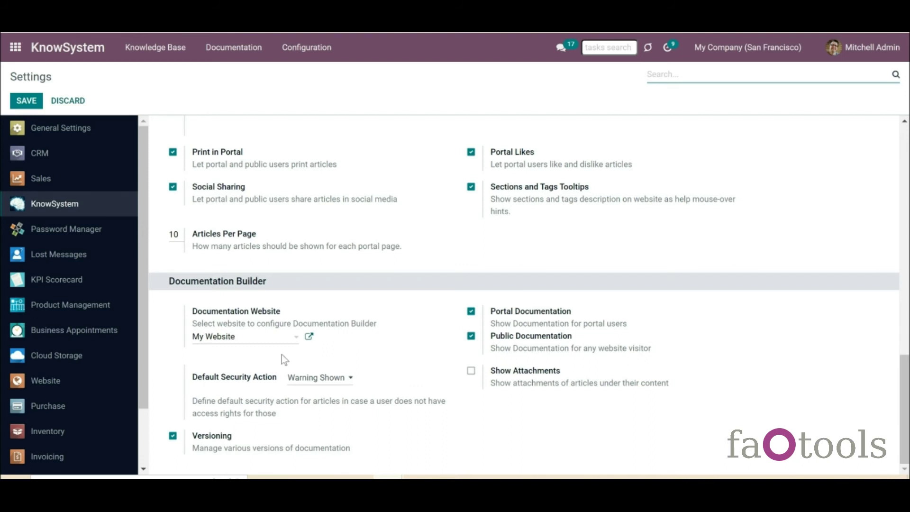
click(233, 46)
click(268, 106)
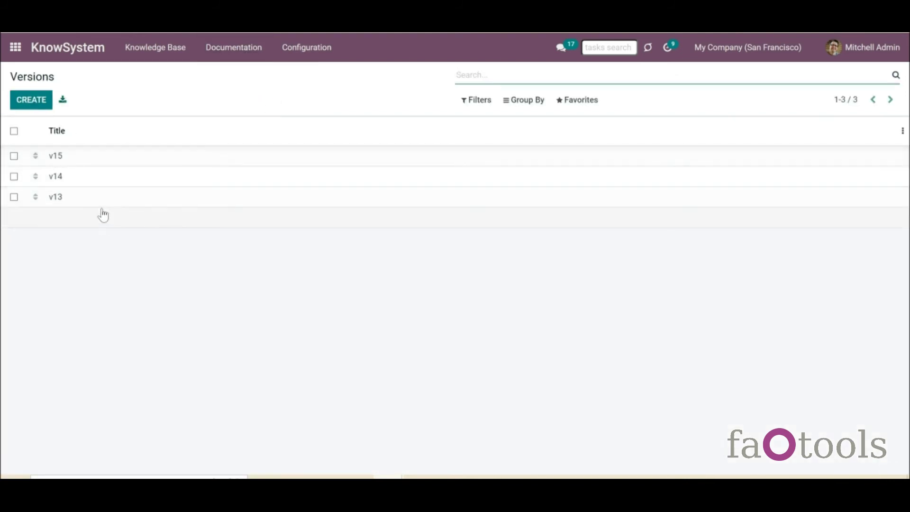
- Add versions v15, v14 and v13 to the Customers Questions documentation section and save it
click(226, 49)
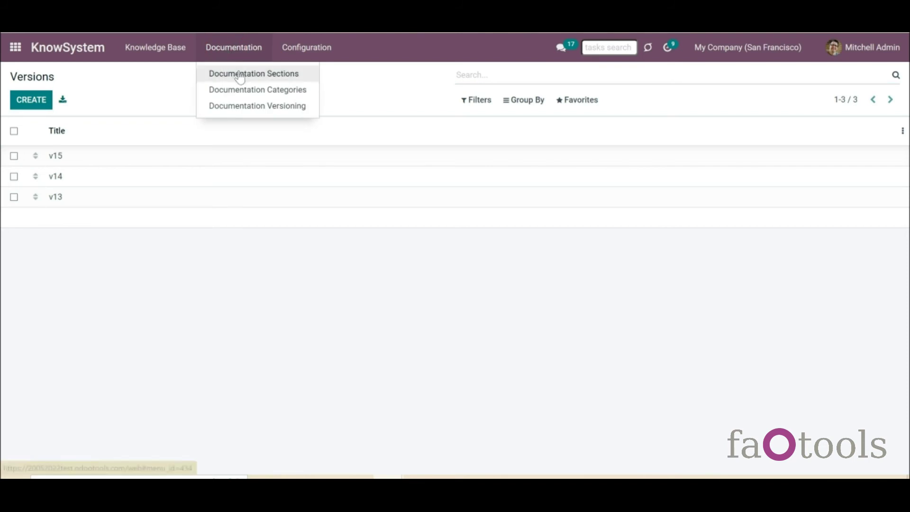
click(237, 73)
click(93, 176)
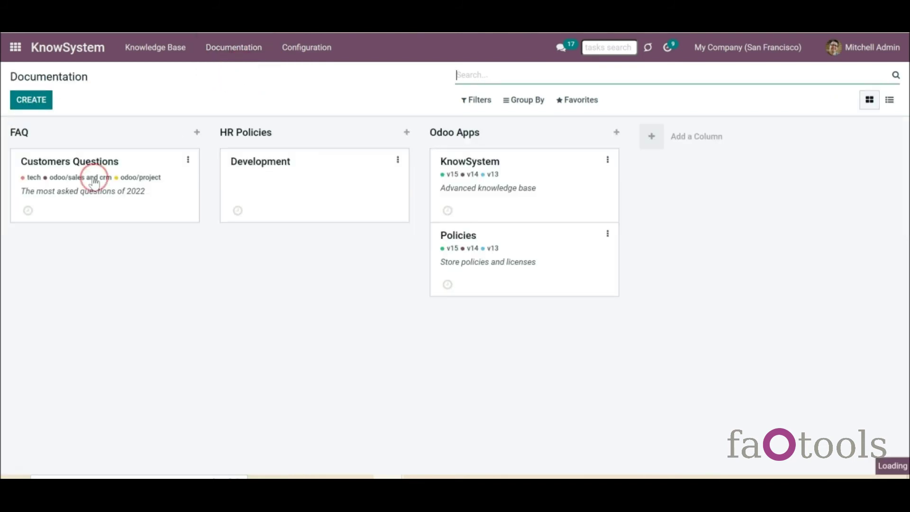
click(26, 100)
click(258, 245)
click(269, 260)
click(301, 243)
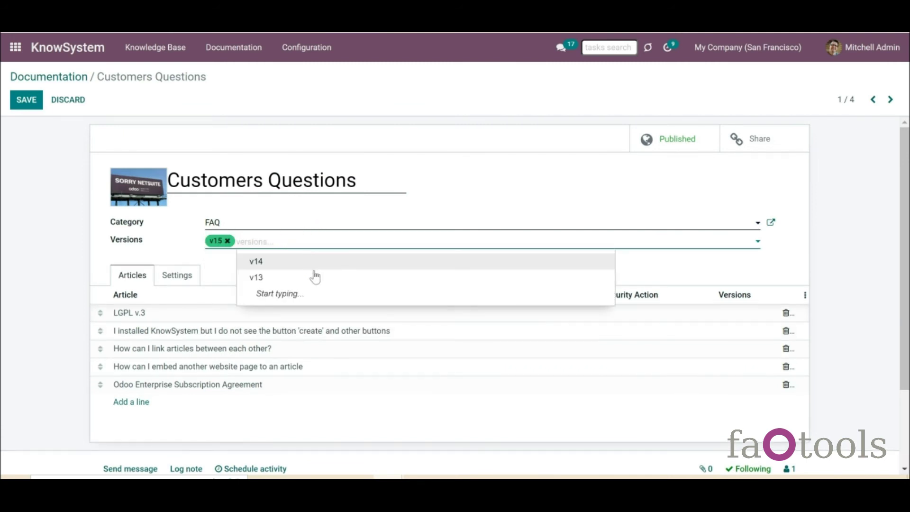
click(316, 266)
click(315, 247)
click(315, 260)
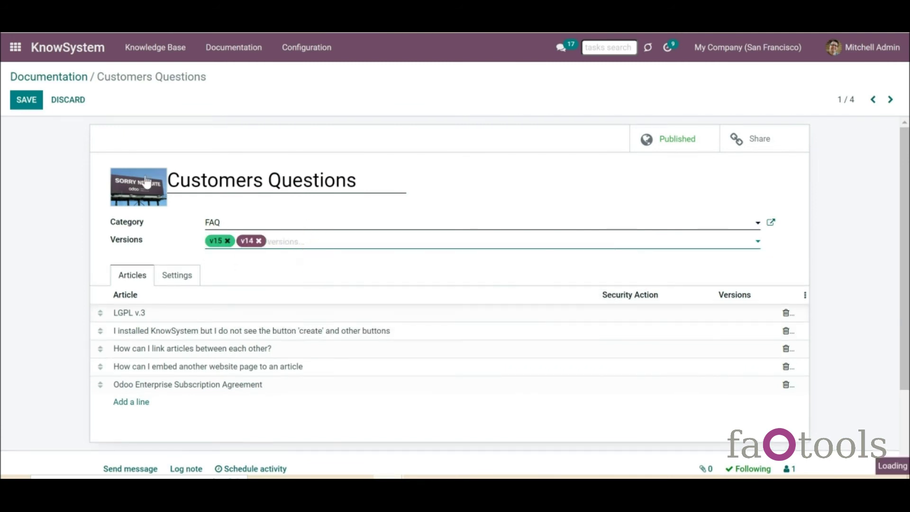
click(26, 100)
- Assign versions v15 and v13 to the LGPL v.3 article in the Customers Questions section and save the section
click(22, 100)
click(744, 313)
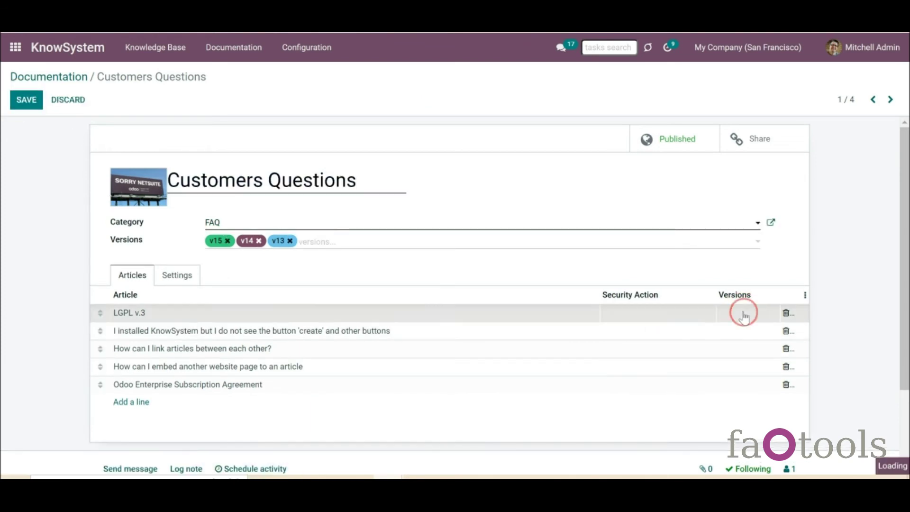
click(357, 143)
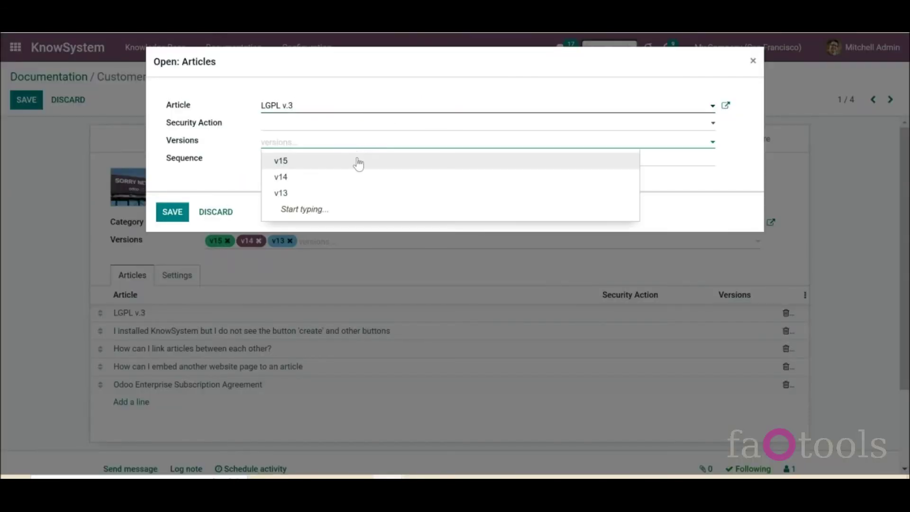
click(358, 159)
click(390, 152)
click(385, 177)
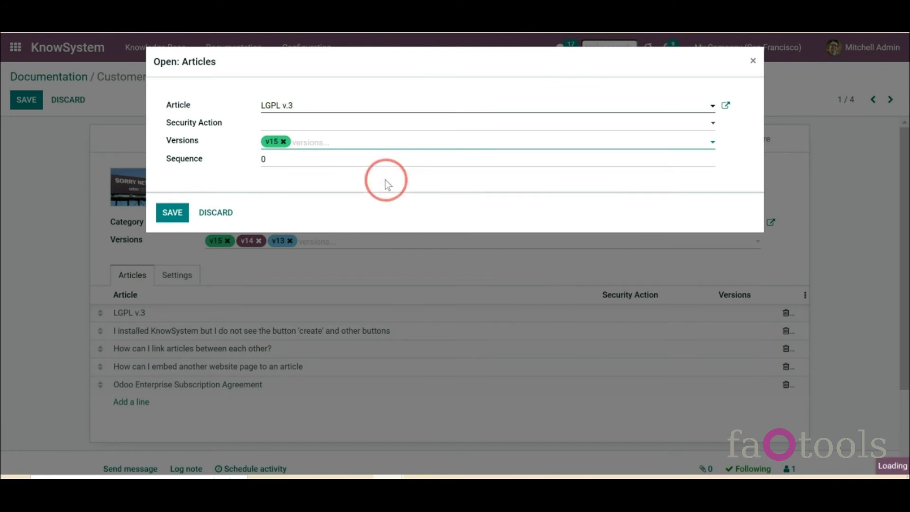
click(170, 215)
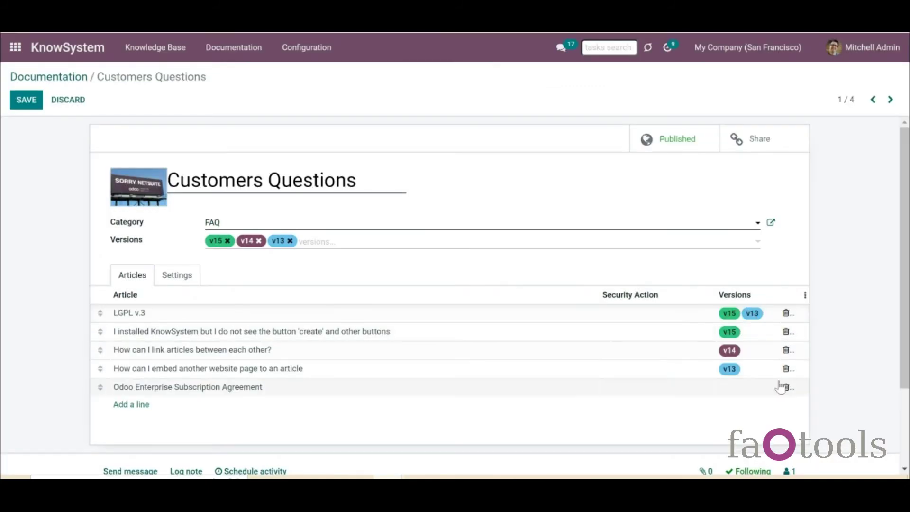
click(16, 99)
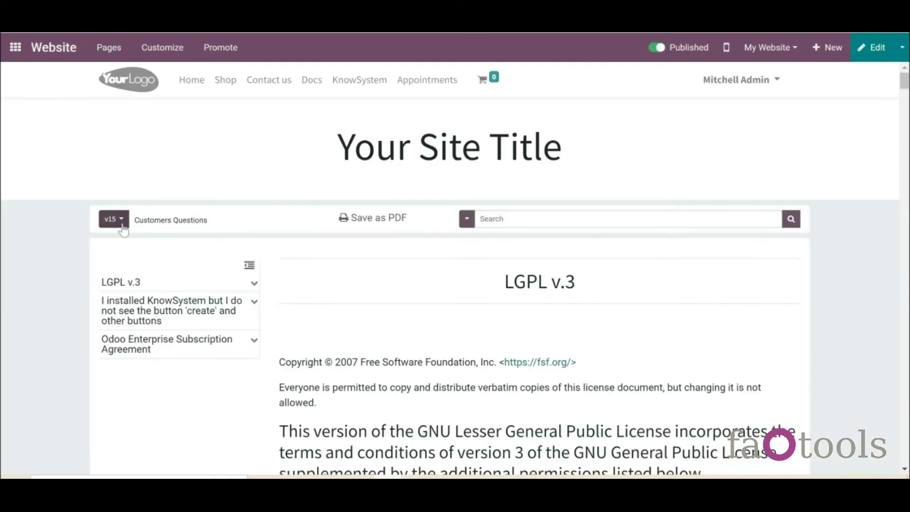
- Switch the Customers Questions documentation on the website to version v14 and after that to v13
click(118, 222)
click(138, 267)
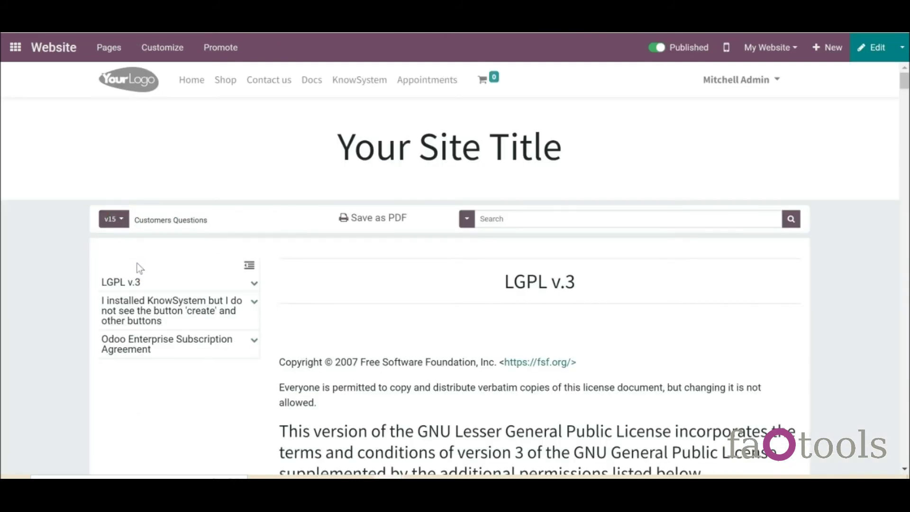
click(120, 224)
click(124, 285)
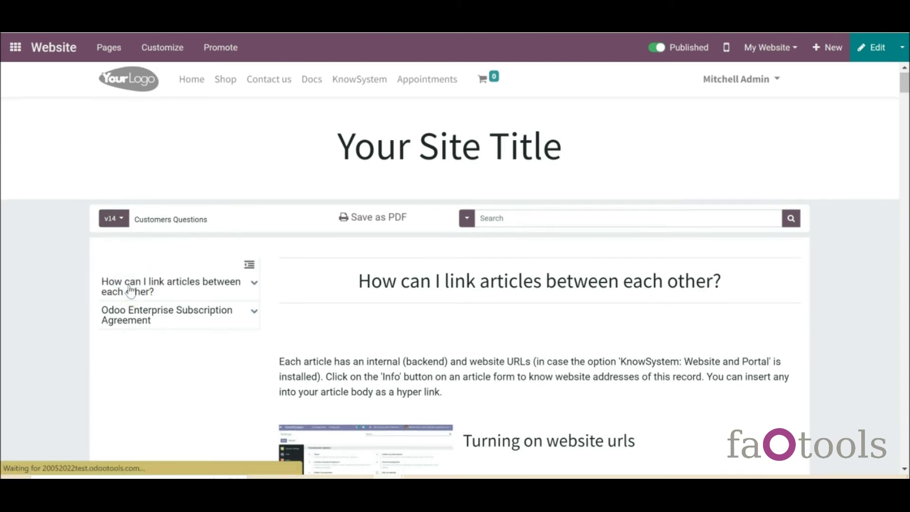
- Check the page's customization options, and generate the Customers Questions documentation as a PDF and look through its pages
click(174, 51)
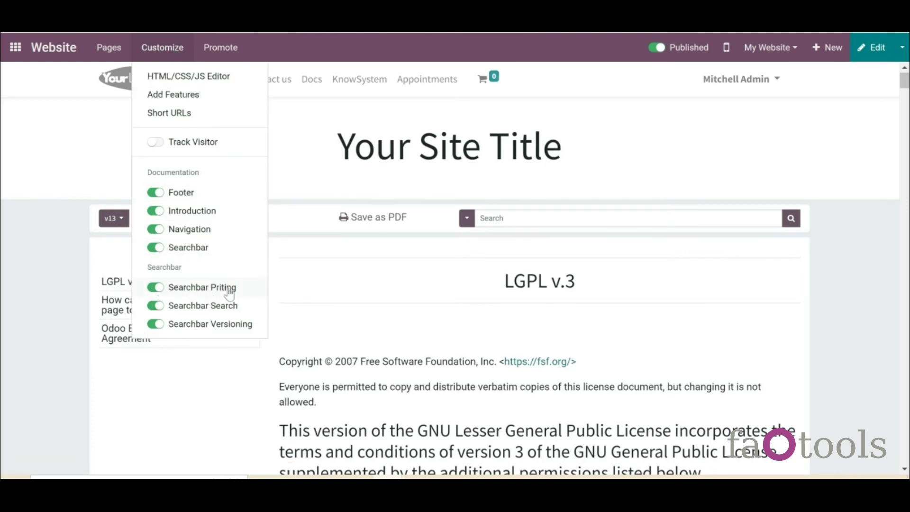
click(307, 251)
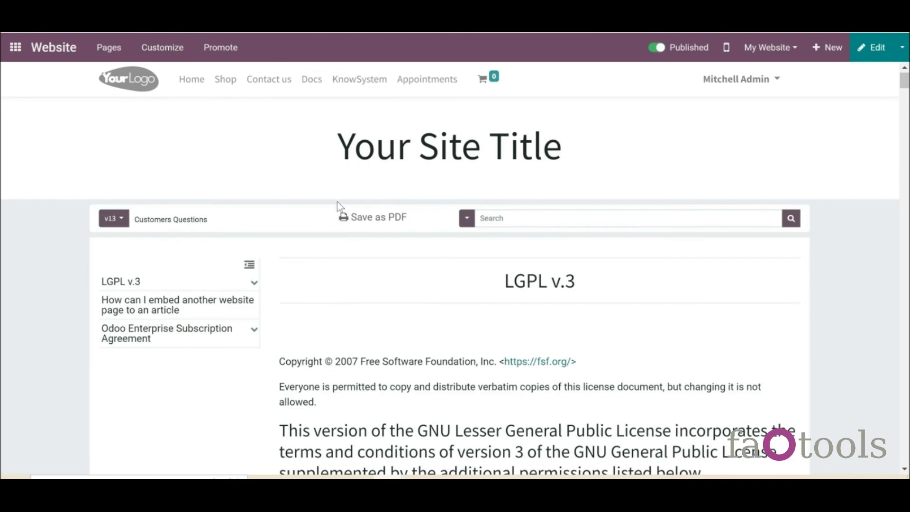
click(378, 220)
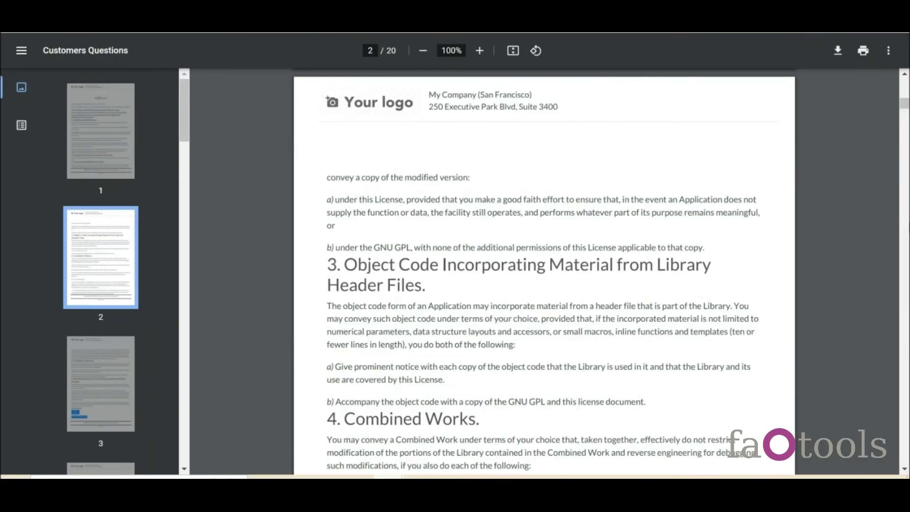
scroll(544, 270, down, 7)
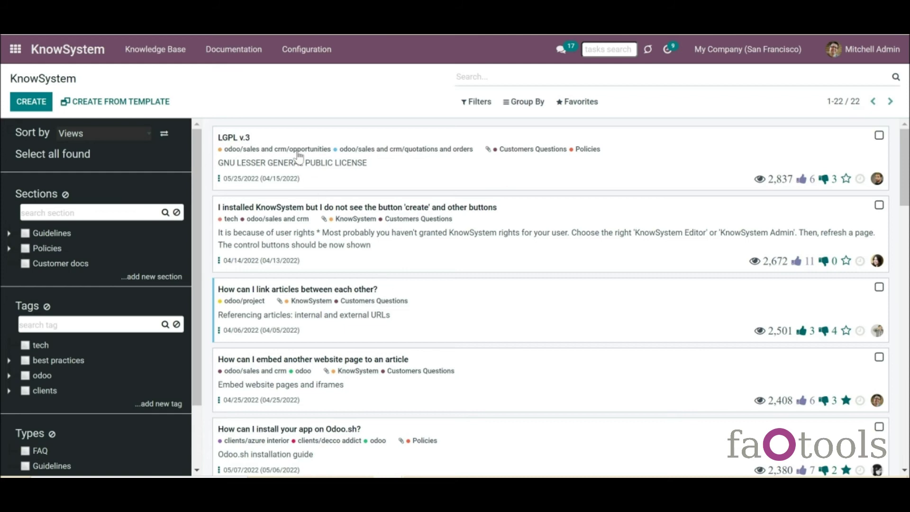
- Open the Customers Questions documentation section in the KnowSystem backend and review its settings
click(231, 56)
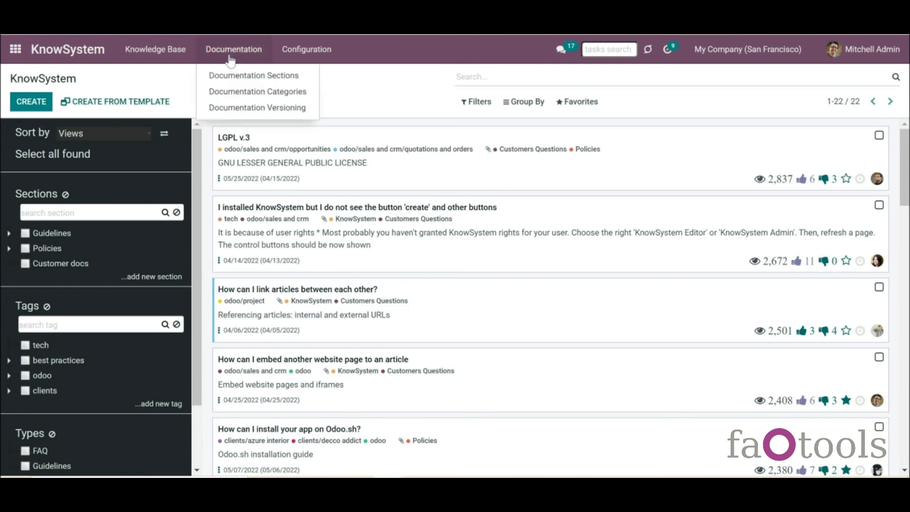
click(228, 74)
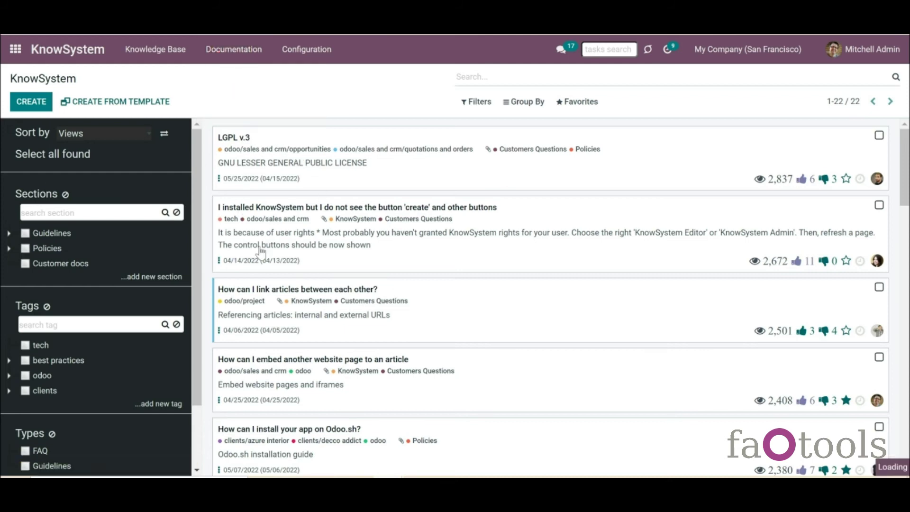
click(151, 214)
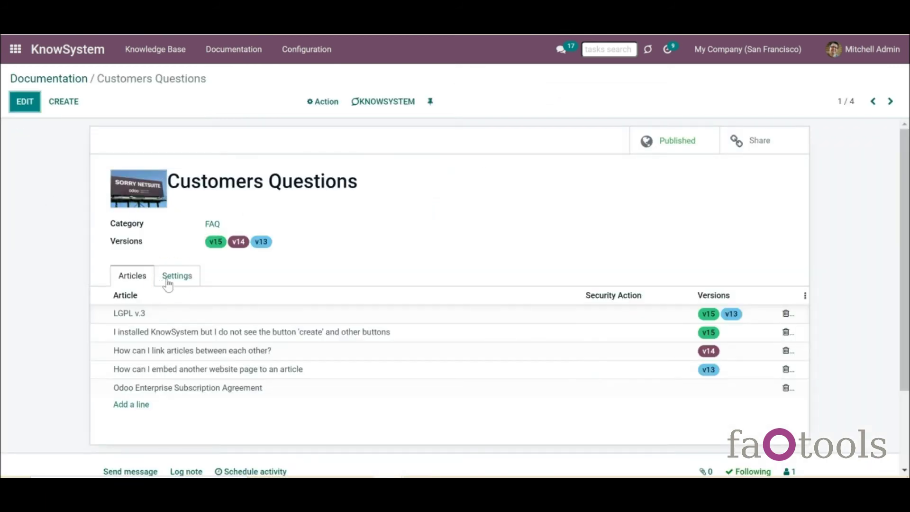
click(182, 279)
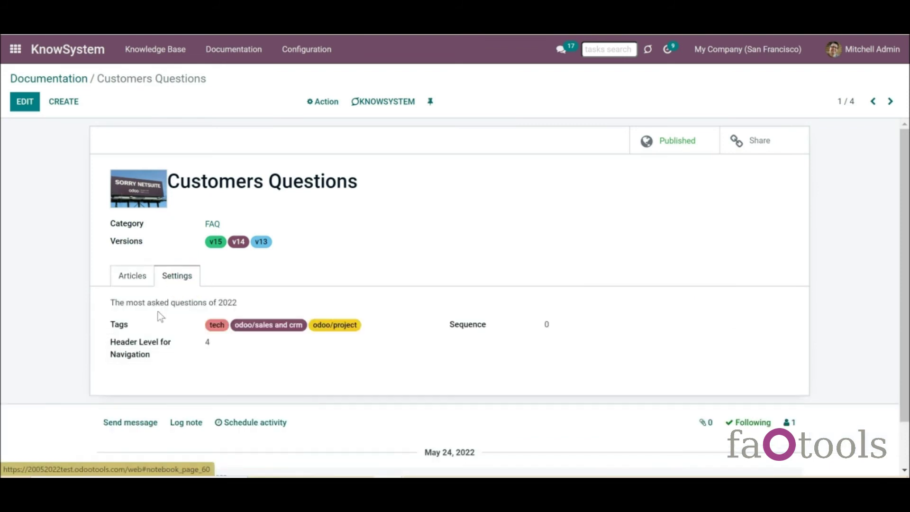
- Open the KnowSystem configuration and review the Documentation Builder options for portal and public documentation
click(326, 52)
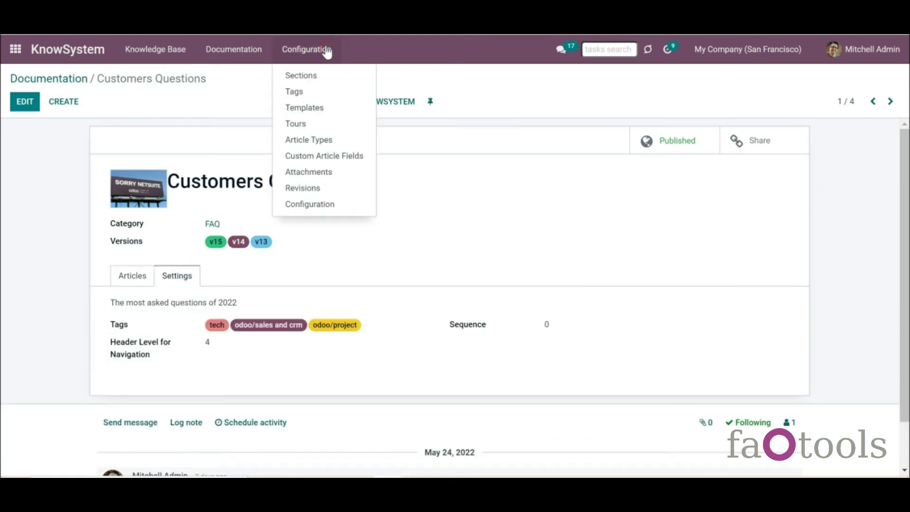
click(340, 206)
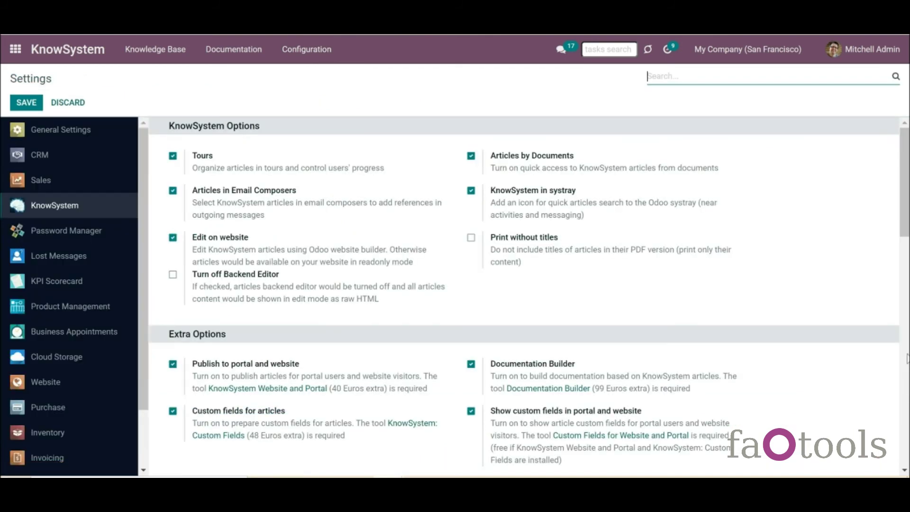
click(906, 359)
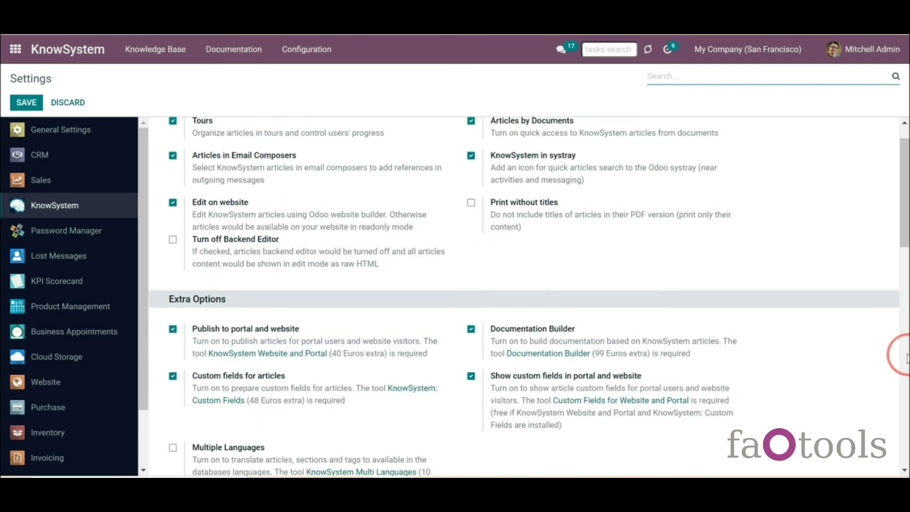
click(906, 358)
drag(904, 358, 904, 401)
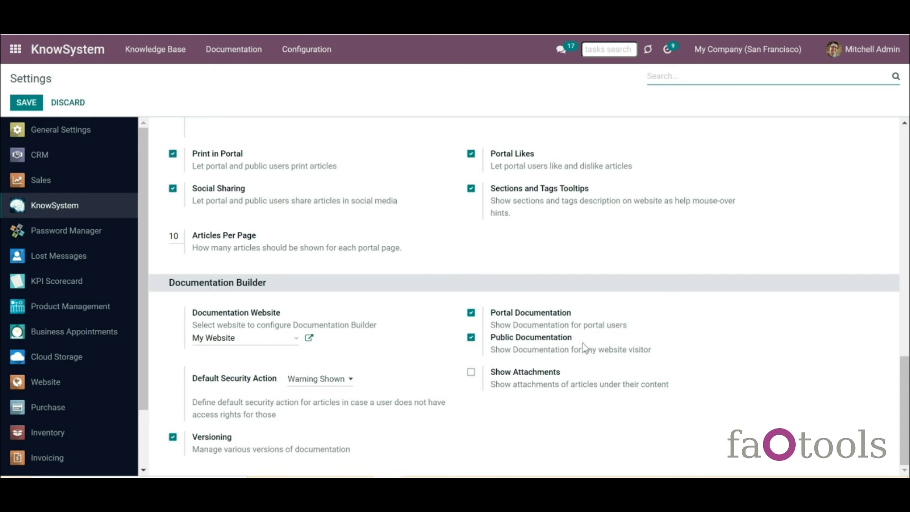
- Open the FAQ documentation category and check its website and publication settings
click(259, 53)
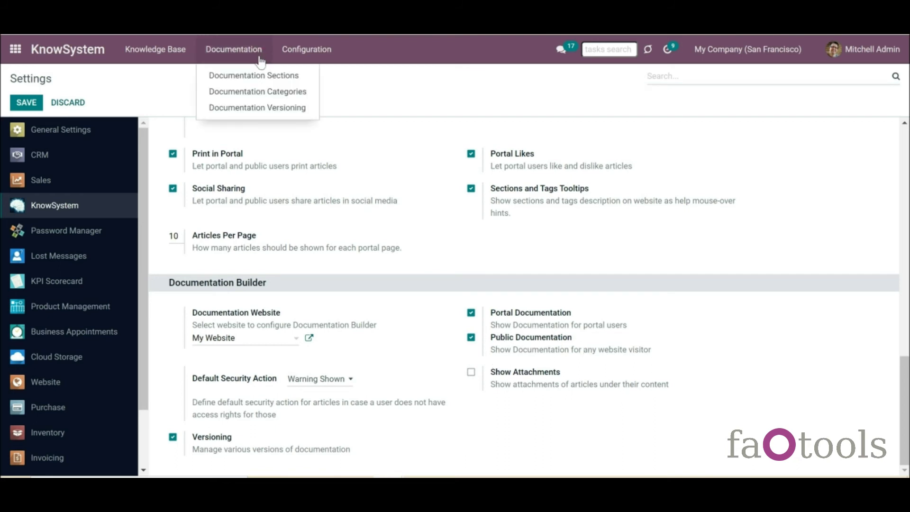
click(272, 91)
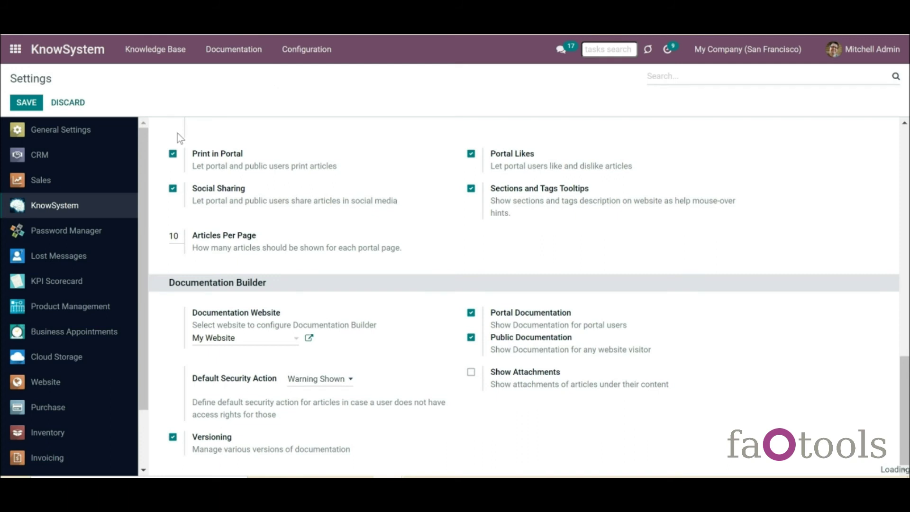
click(173, 164)
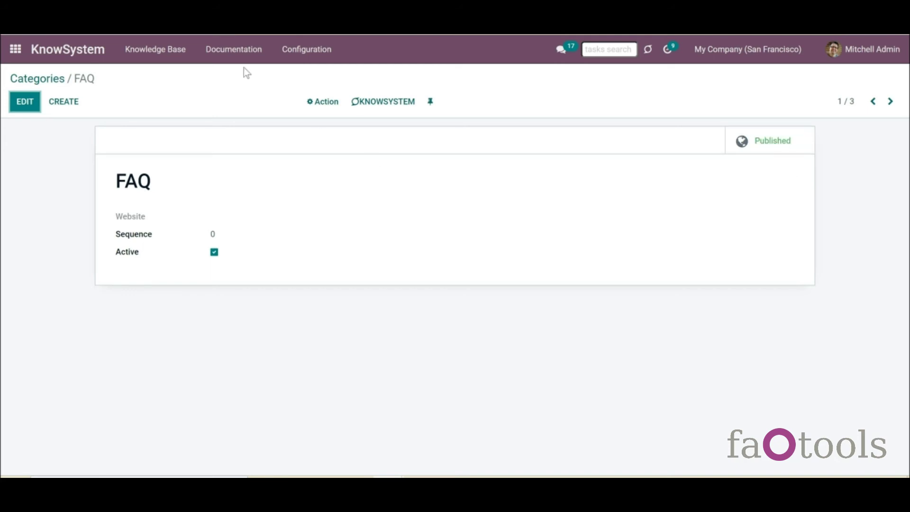
- Open the Development documentation section, unpublish it and publish it again
click(240, 56)
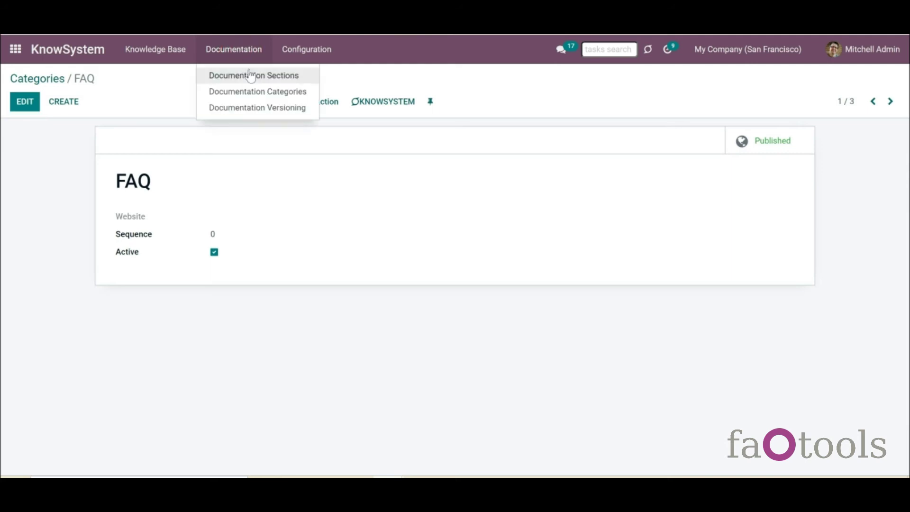
click(250, 75)
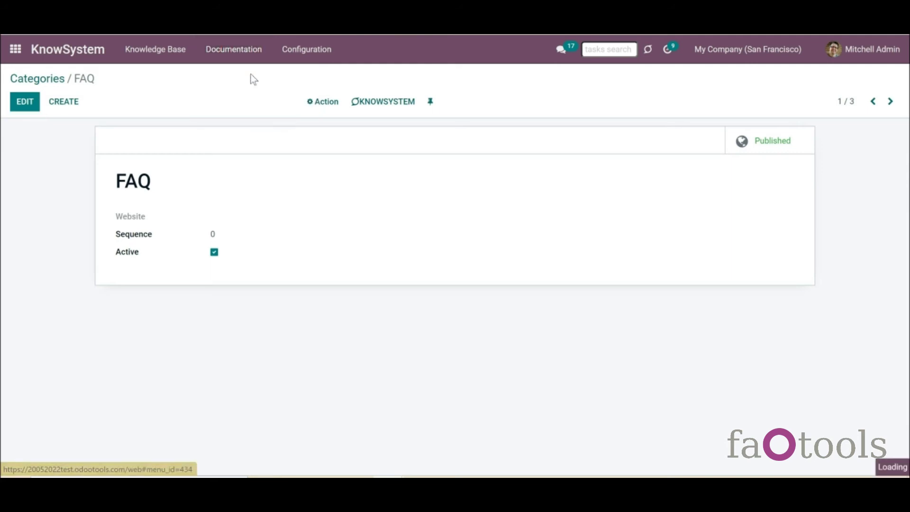
click(233, 204)
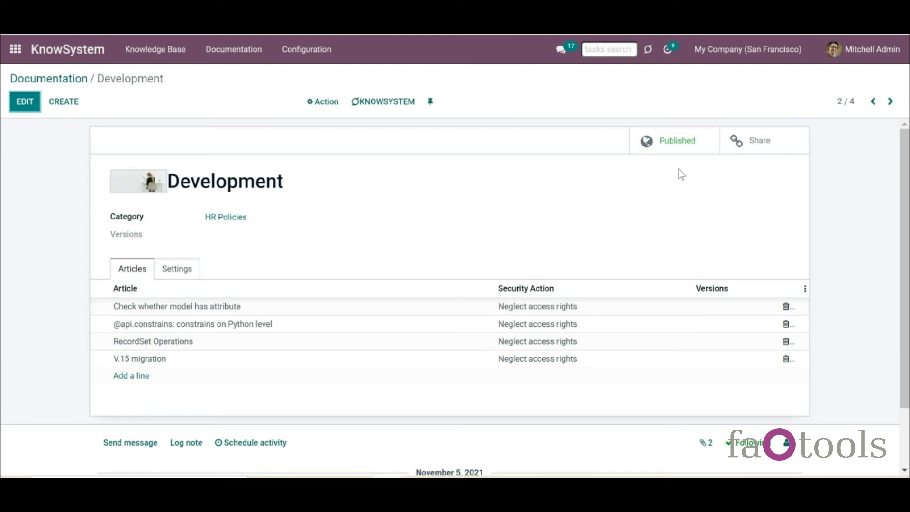
click(683, 149)
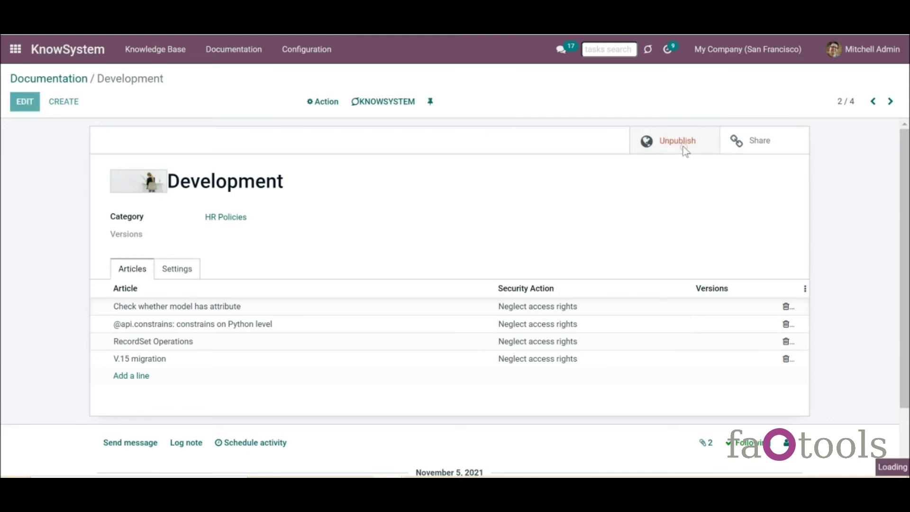
click(692, 151)
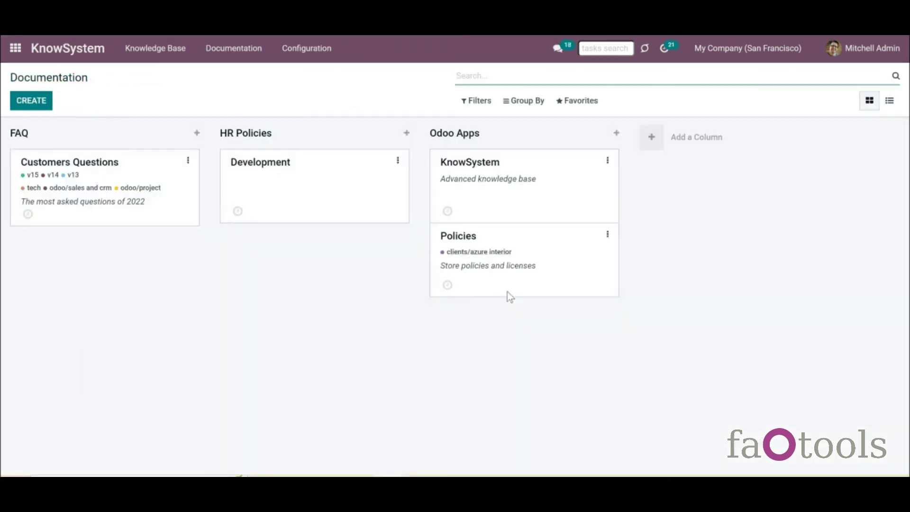
- Review the tag in the Policies documentation section's settings and open the clients/azure interior tag for editing in the knowledge base
click(508, 269)
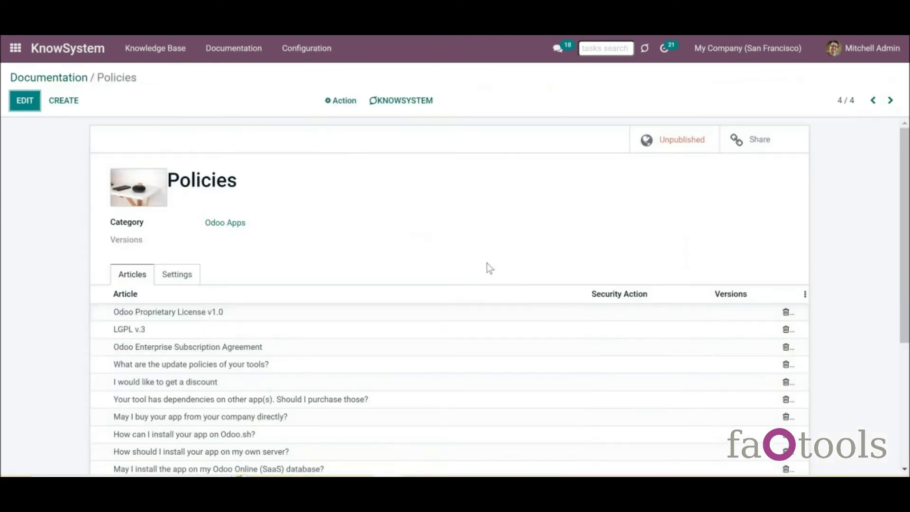
click(194, 281)
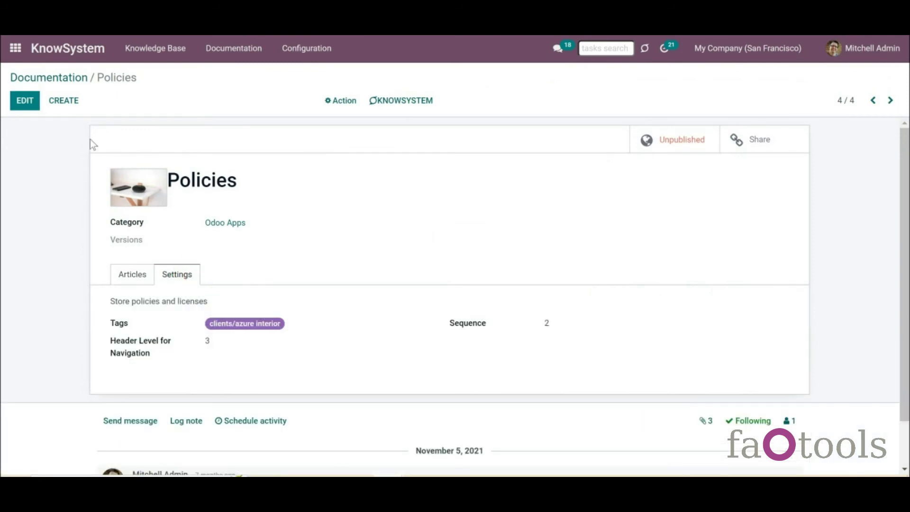
click(68, 52)
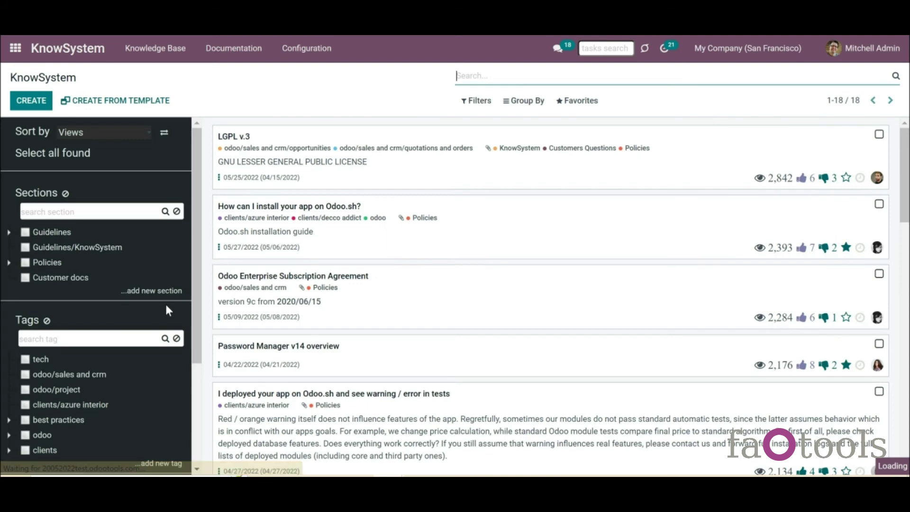
right_click(92, 405)
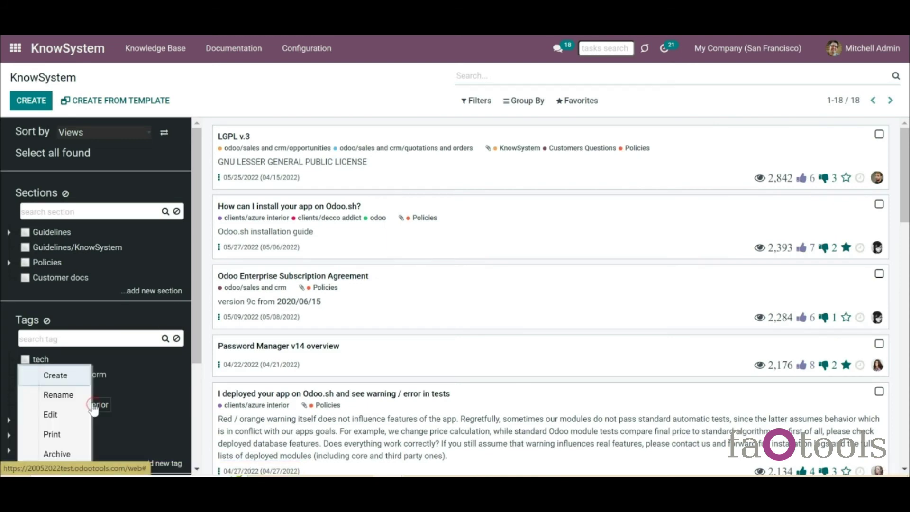
click(53, 416)
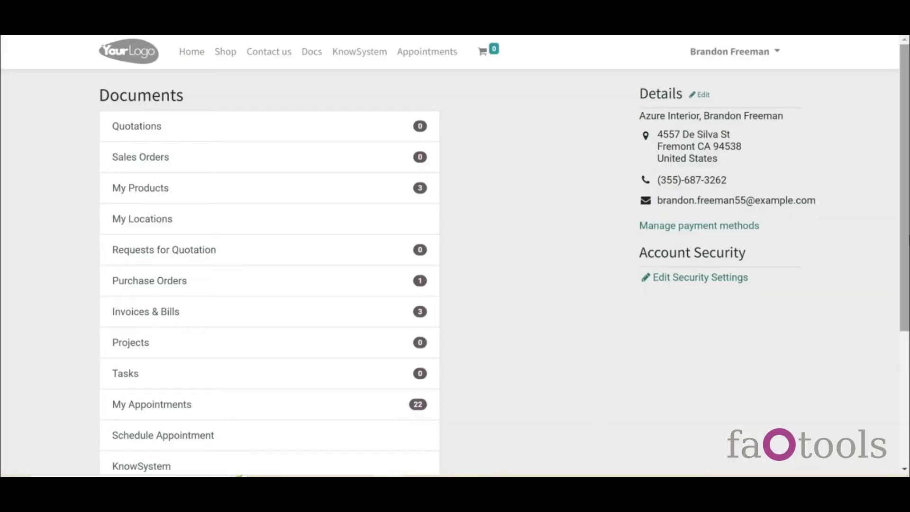
- As the portal user, open the Policies section of the website documentation and look through its articles
scroll(900, 234, down, 4)
click(395, 330)
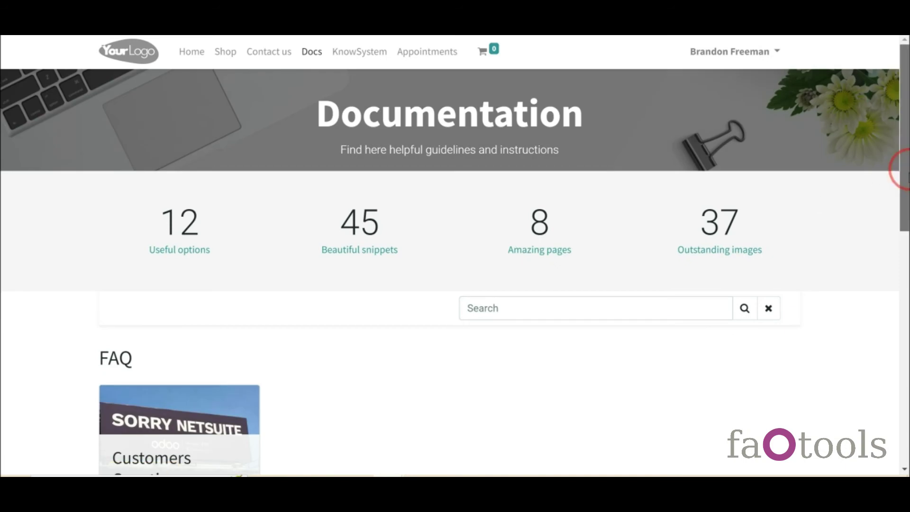
scroll(900, 169, down, 12)
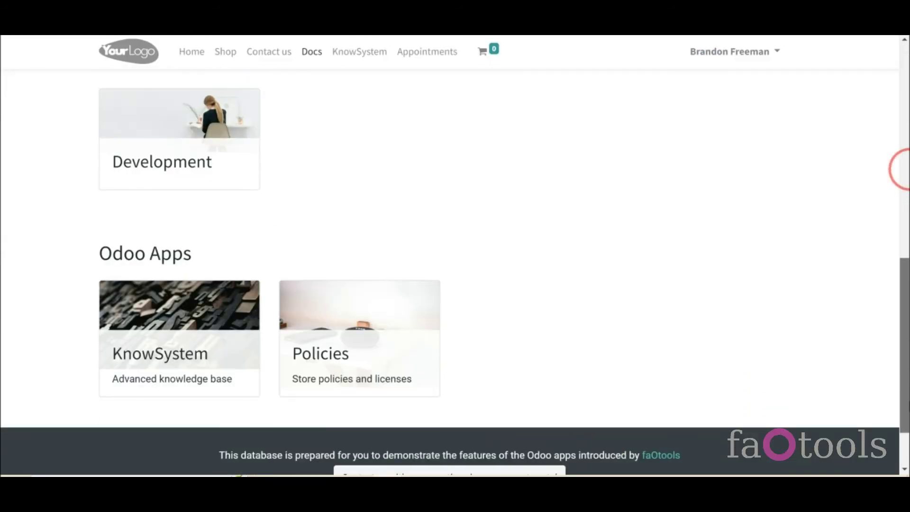
click(359, 319)
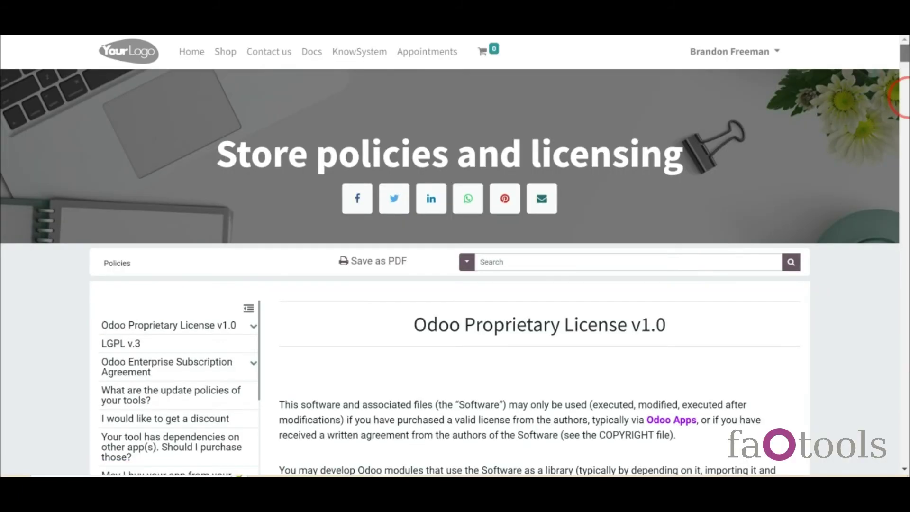
scroll(901, 97, down, 10)
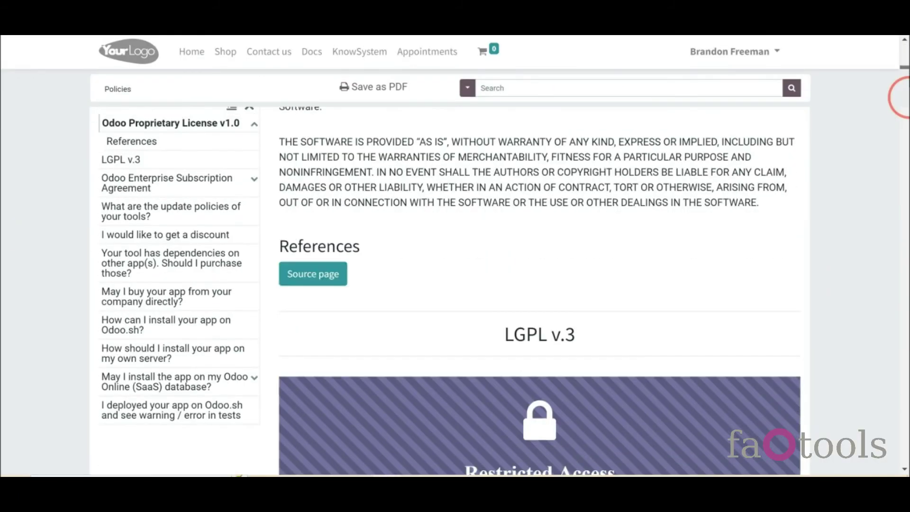
scroll(901, 96, down, 10)
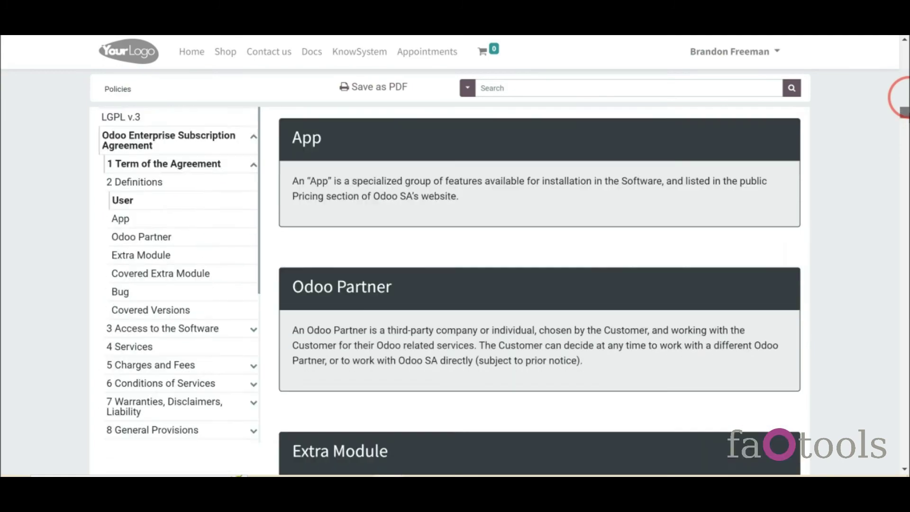
scroll(901, 97, down, 10)
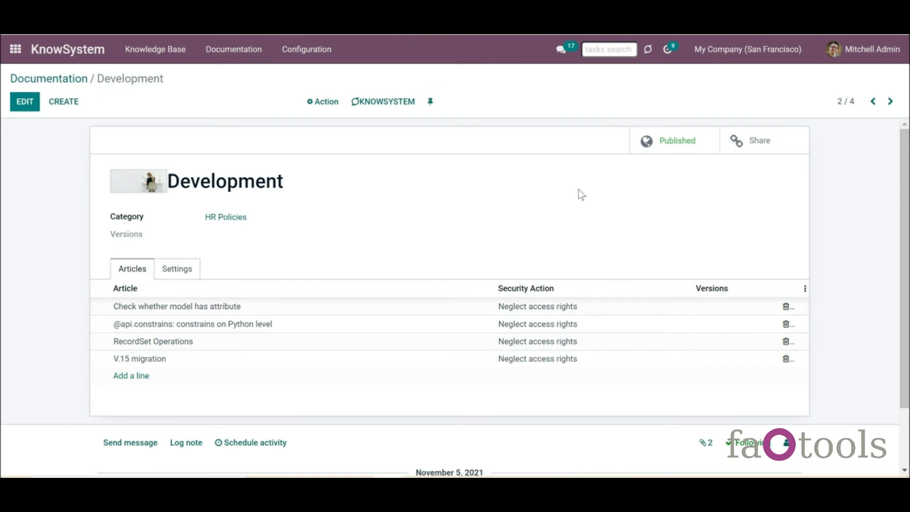
click(25, 101)
click(541, 330)
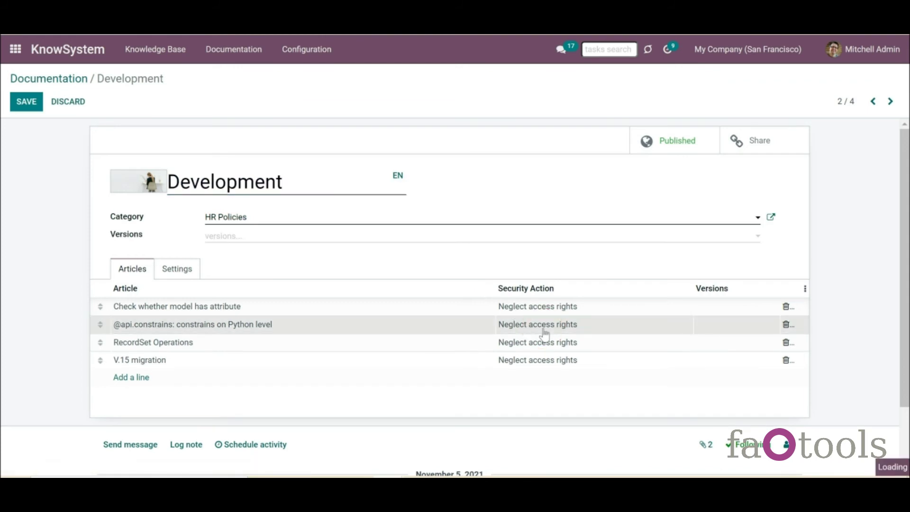
click(300, 133)
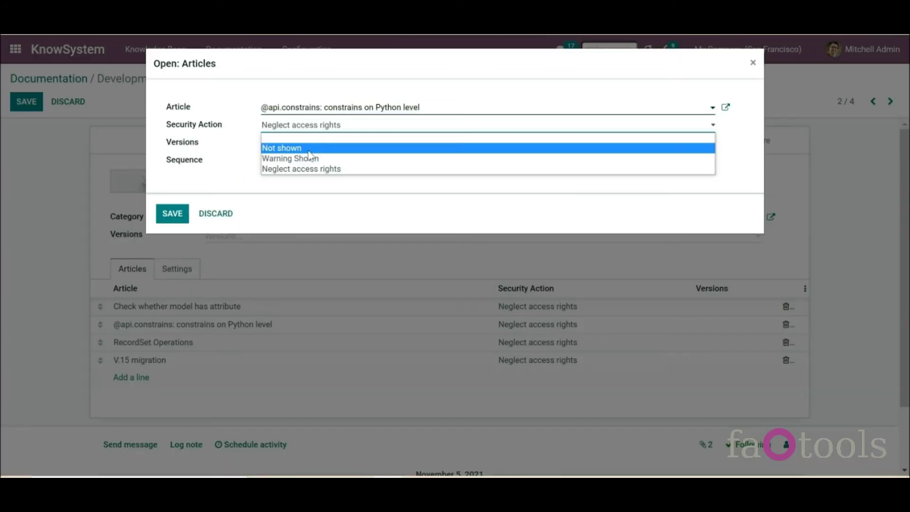
click(308, 149)
click(172, 214)
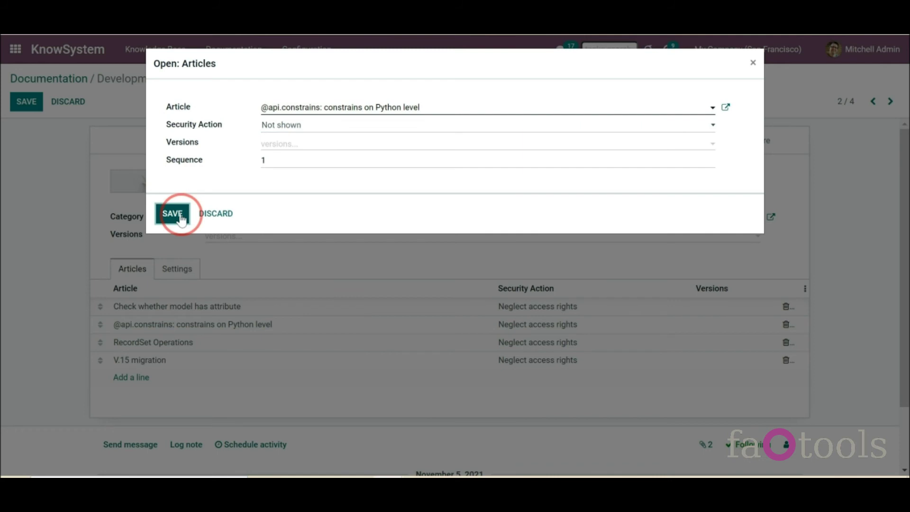
- Set the security action of the RecordSet Operations article to Warning Shown and save the Development section
click(571, 344)
click(371, 125)
click(374, 159)
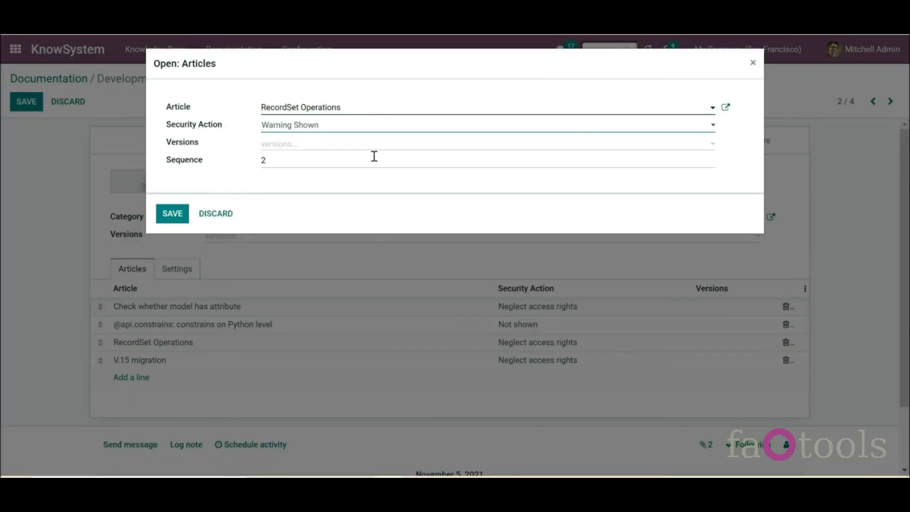
click(163, 218)
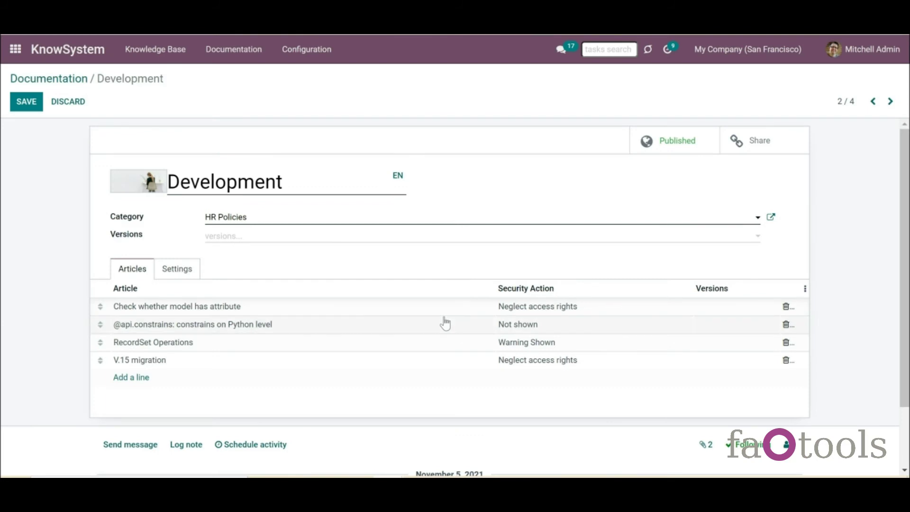
click(25, 108)
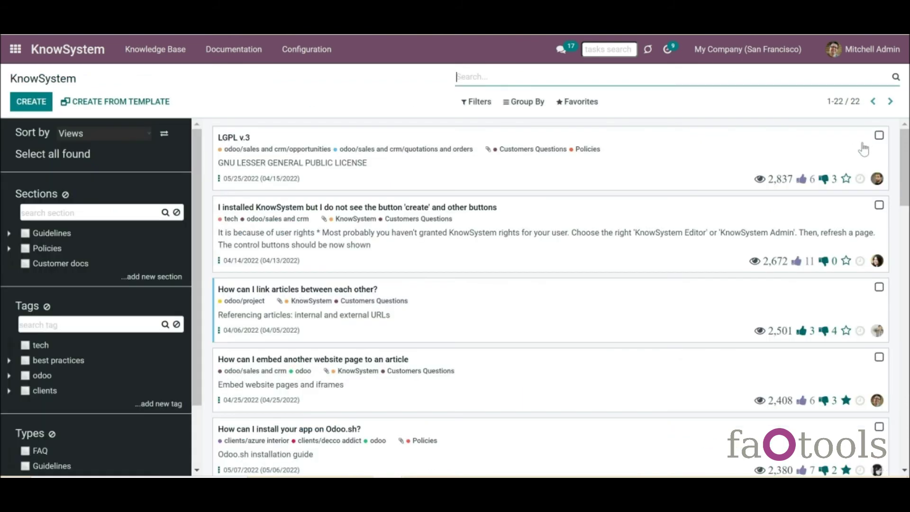
- Add the LGPL v.3 and "I installed KnowSystem but I do not see the button" articles to the KnowSystem documentation section with Warning Shown
click(878, 136)
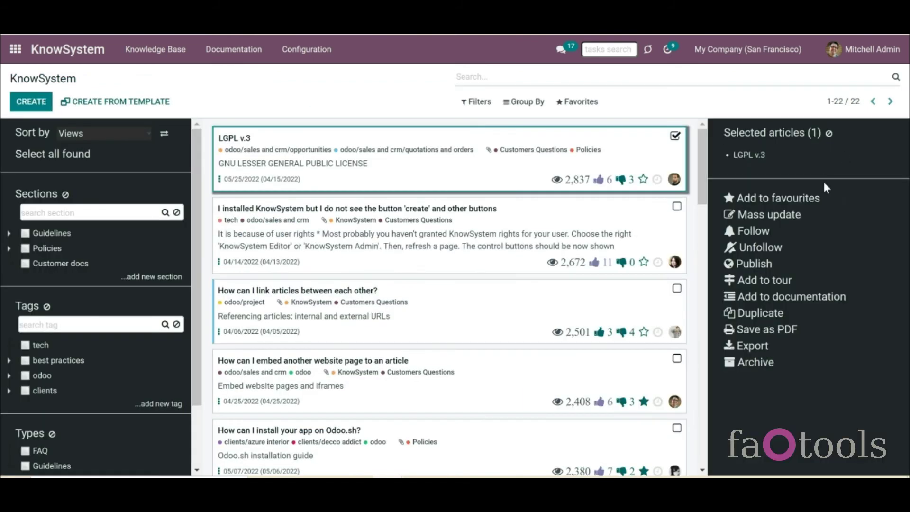
click(677, 206)
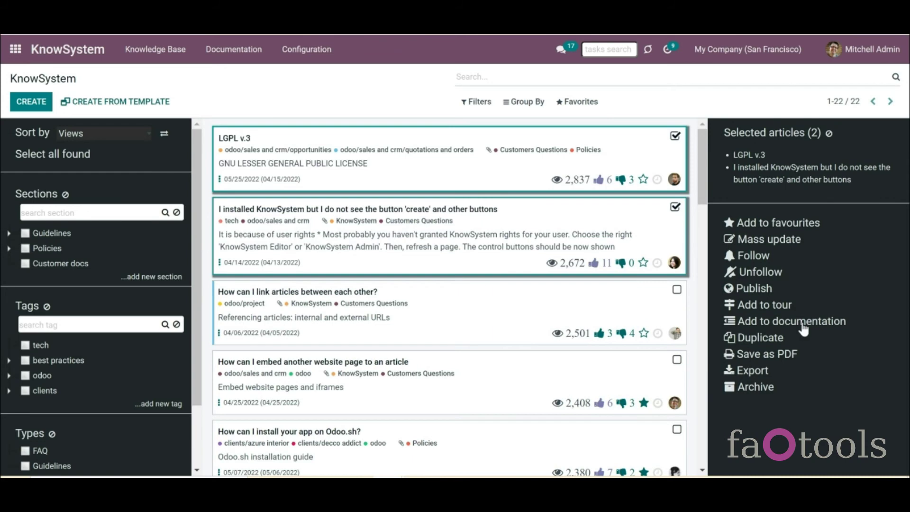
click(804, 323)
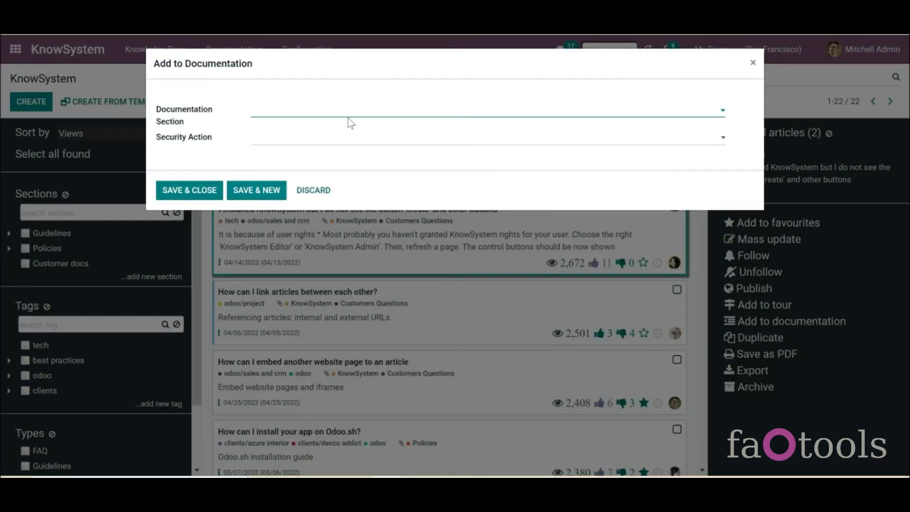
click(348, 118)
click(349, 128)
click(346, 139)
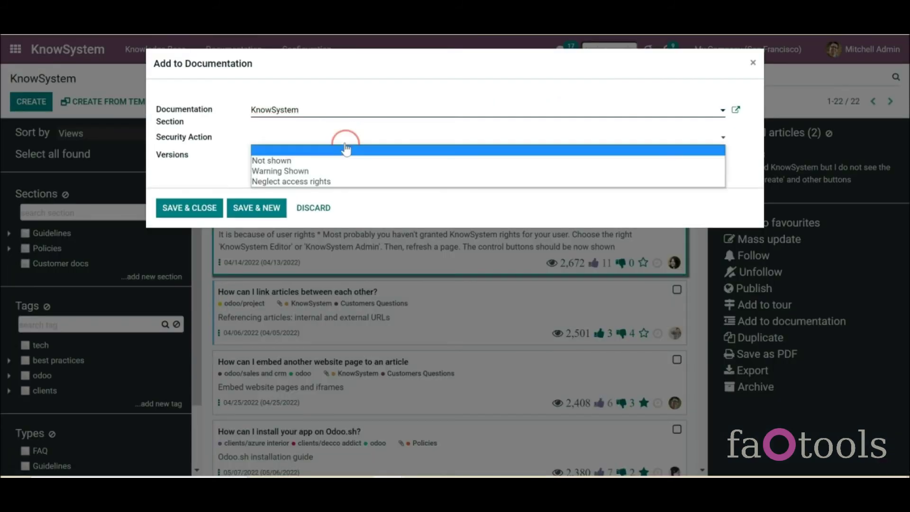
click(340, 170)
click(189, 207)
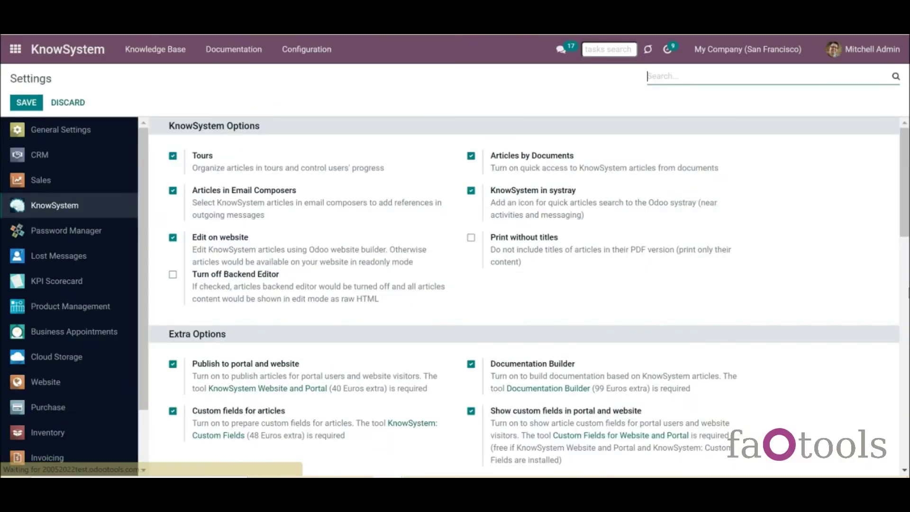
- Try Neglect access rights as the default security action in the Documentation Builder settings
scroll(899, 287, down, 15)
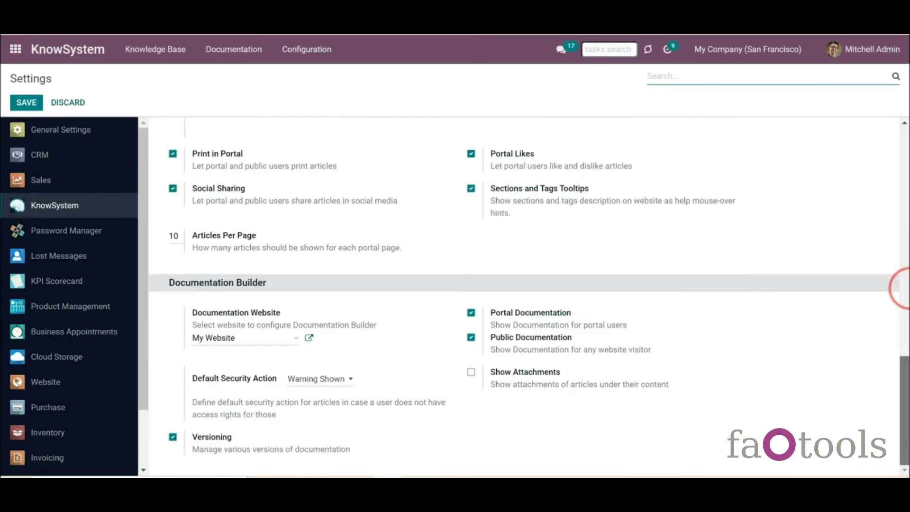
click(298, 382)
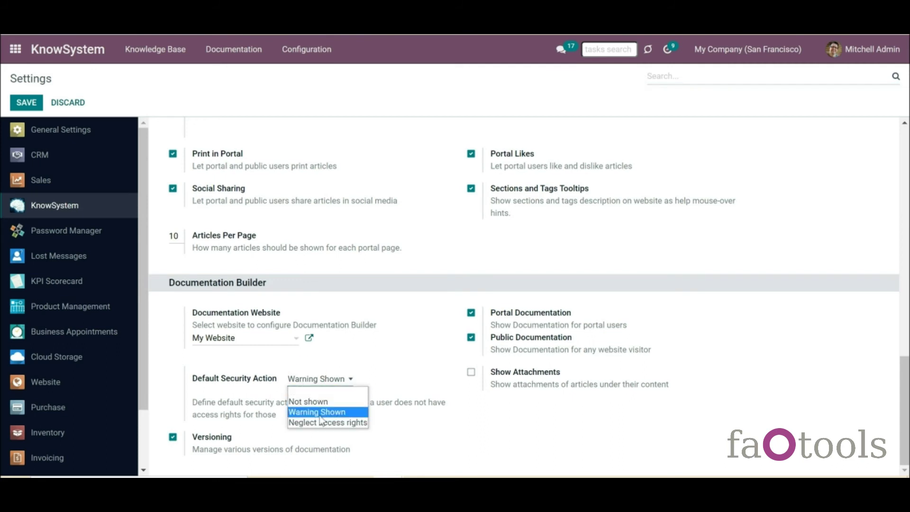
click(323, 421)
- Set the default security action to Warning Shown and save the KnowSystem settings
click(320, 380)
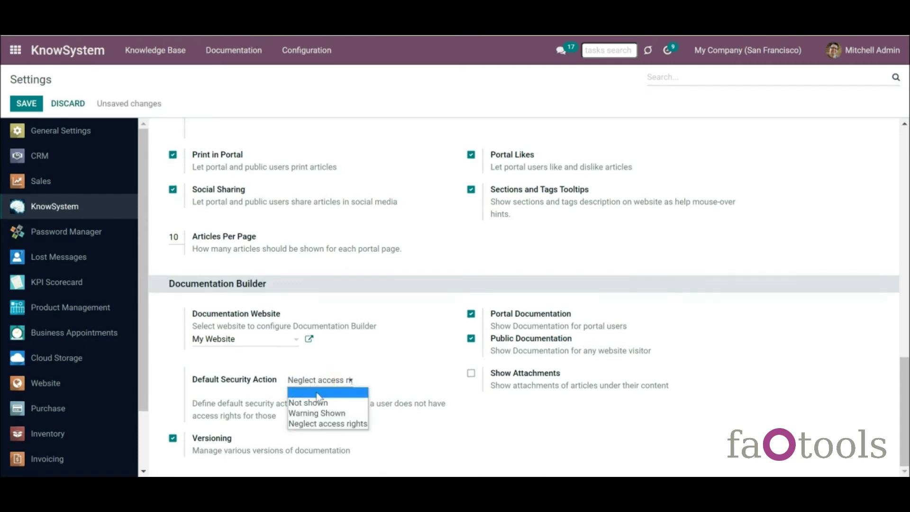
click(316, 396)
click(325, 380)
click(326, 413)
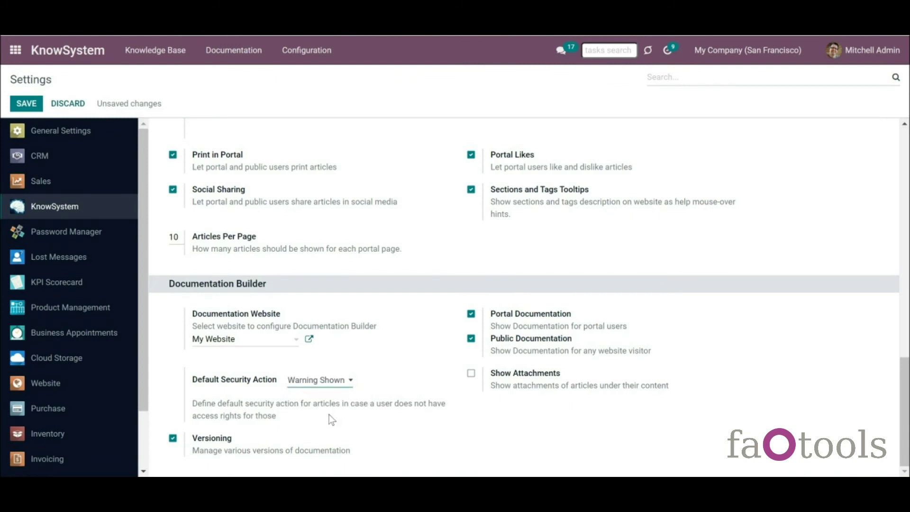
click(29, 107)
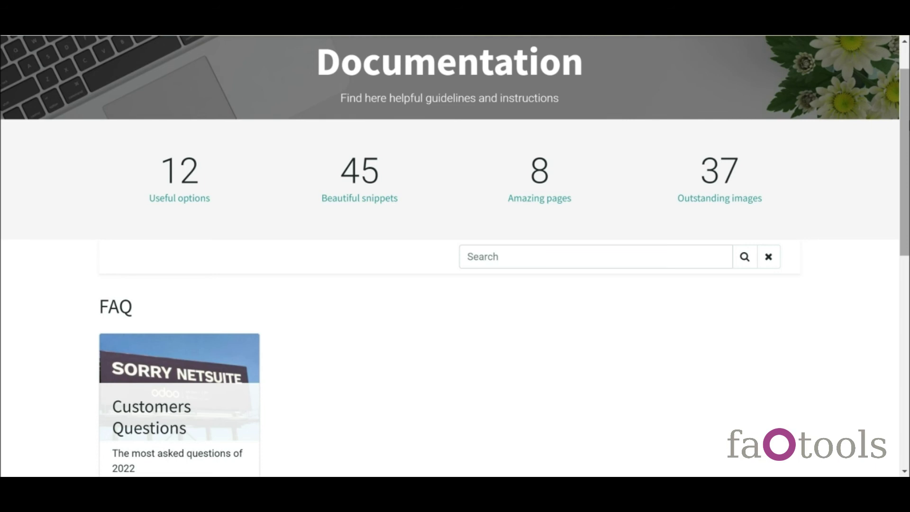
- Open the Development section of the public website documentation as a signed-out visitor and check how its articles are displayed
scroll(903, 121, up, 1)
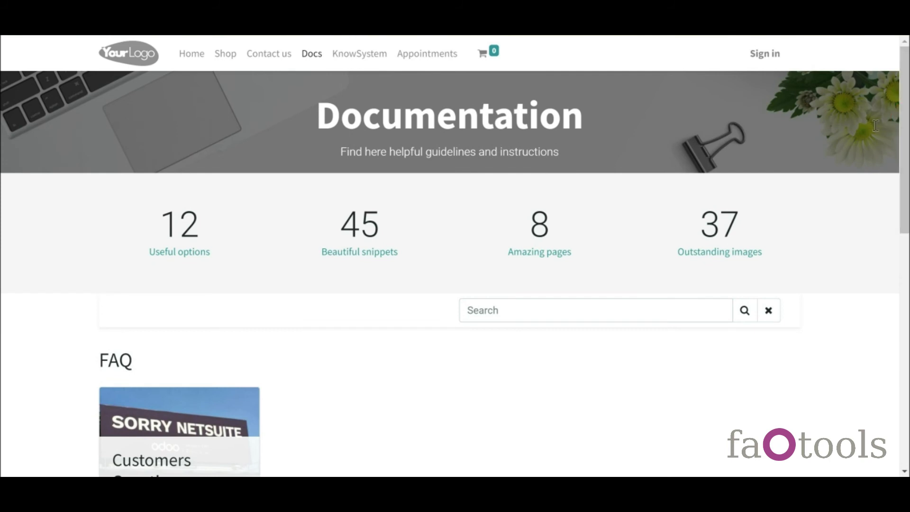
scroll(900, 173, down, 7)
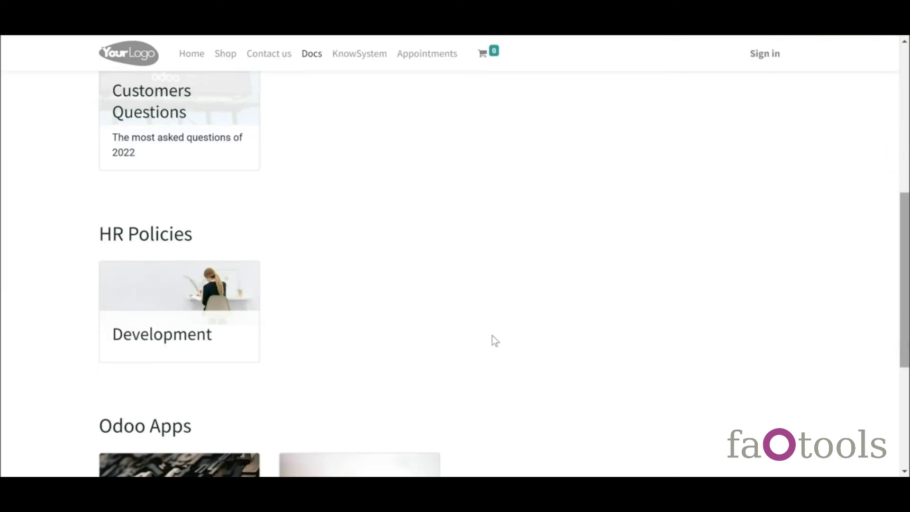
click(170, 312)
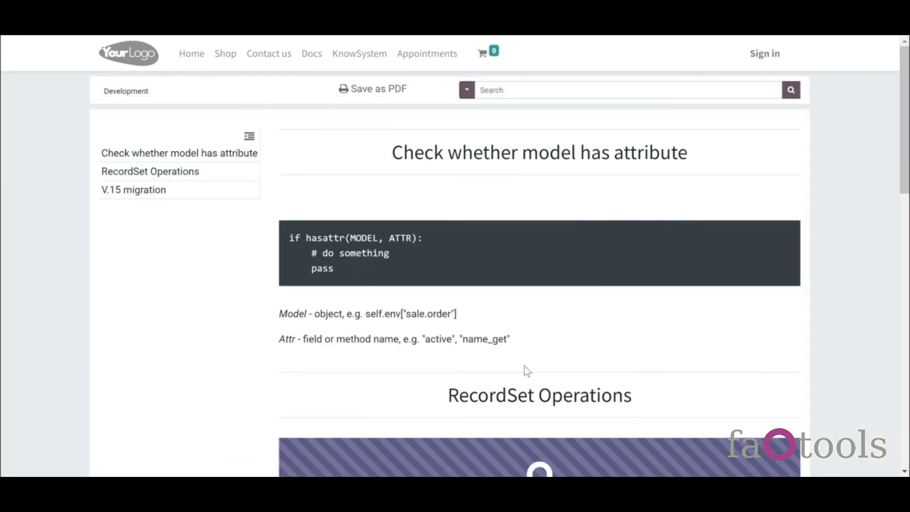
scroll(906, 131, down, 3)
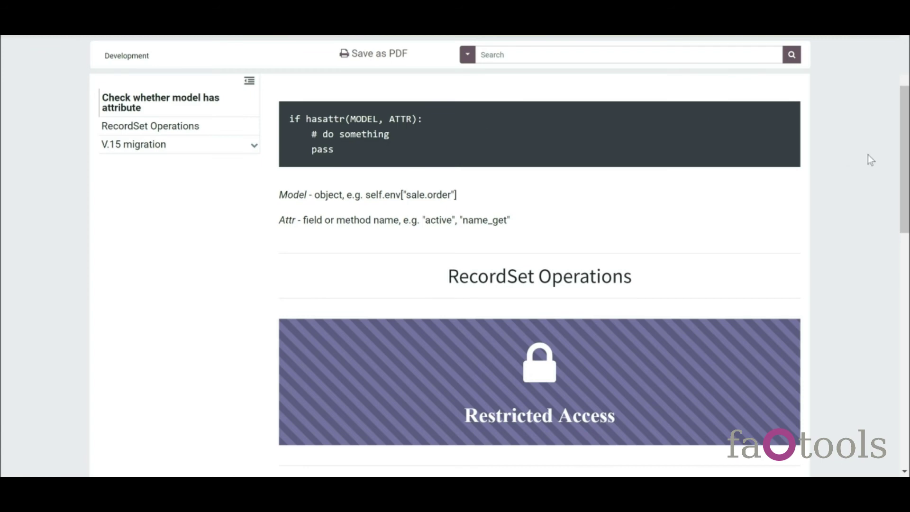
scroll(900, 126, down, 5)
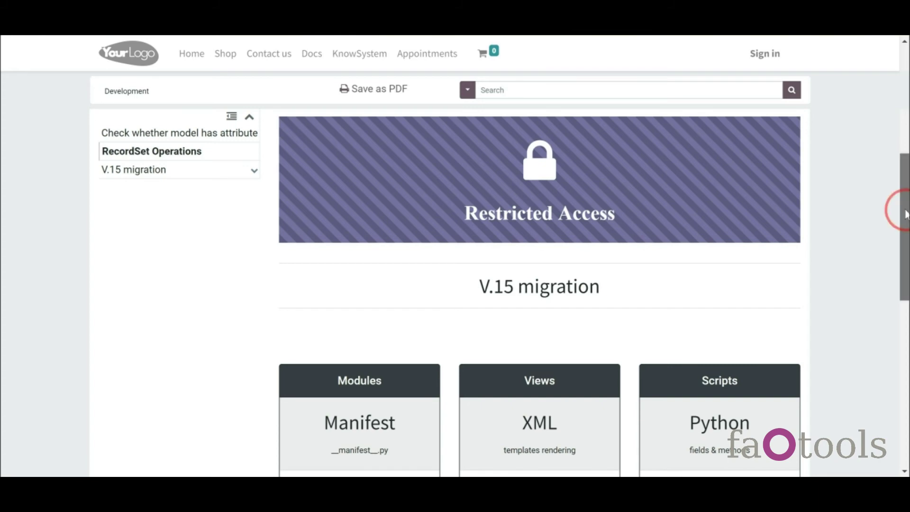
scroll(900, 209, up, 1)
mouse_move(905, 210)
mouse_down()
mouse_move(907, 432)
mouse_move(908, 224)
mouse_up()
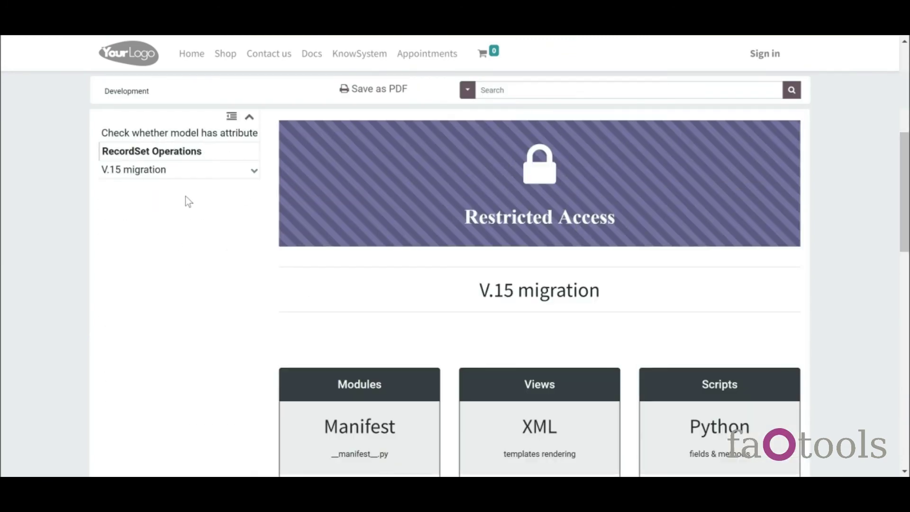
- Open the Customers Questions section of the public website documentation and check how articles in versions v15 and v14 are displayed
click(315, 61)
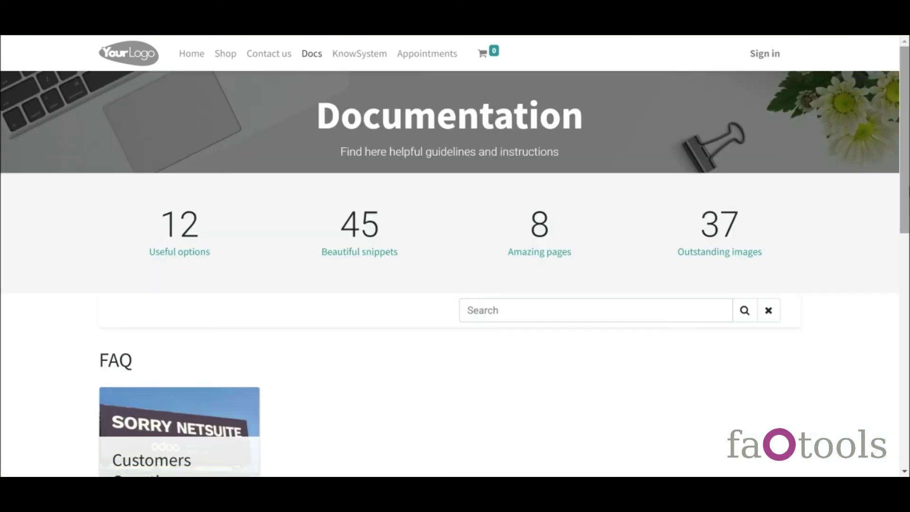
scroll(903, 193, down, 3)
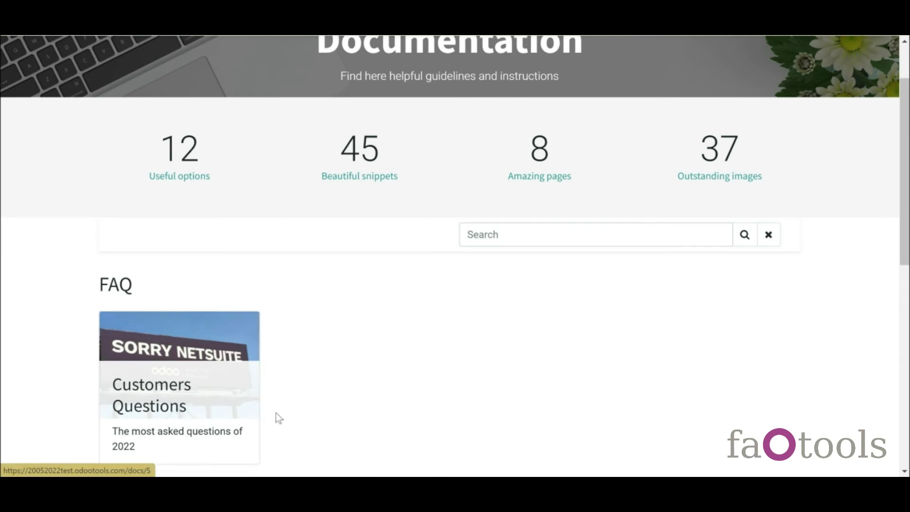
click(208, 417)
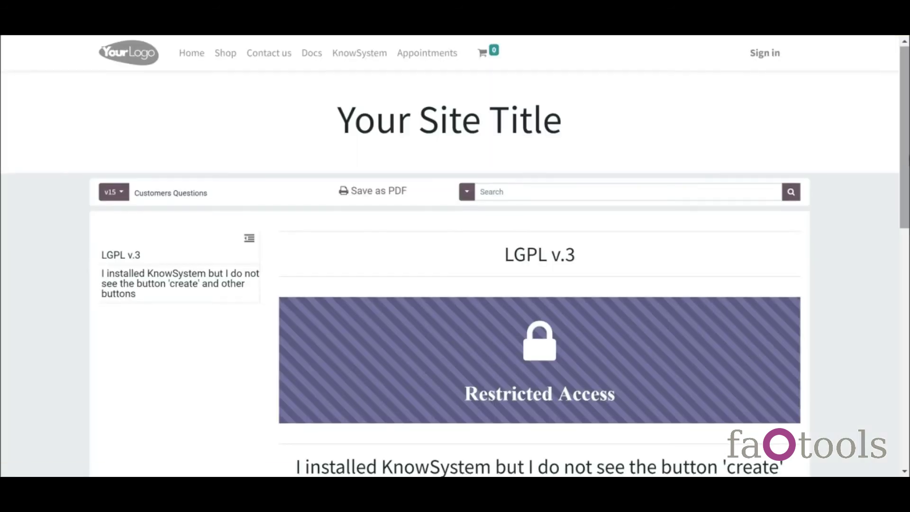
scroll(903, 154, down, 6)
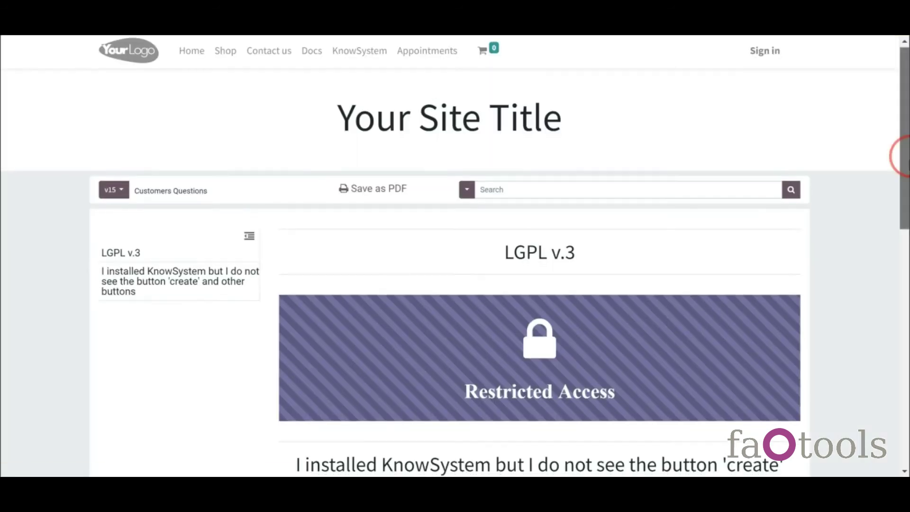
scroll(900, 157, down, 4)
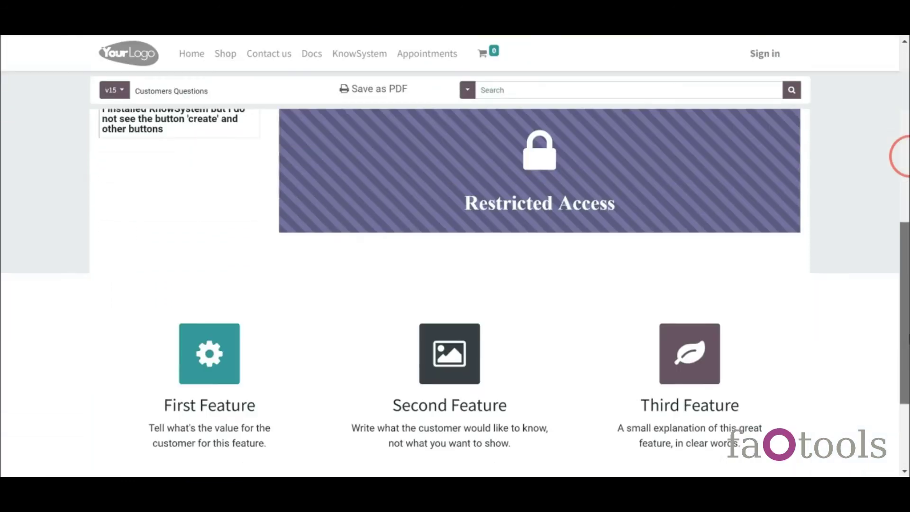
click(114, 91)
click(137, 138)
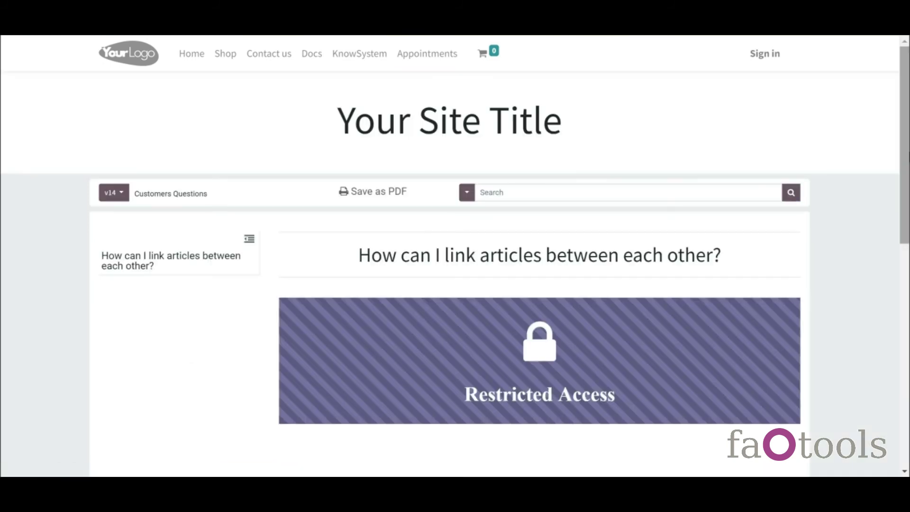
drag(905, 153, 906, 266)
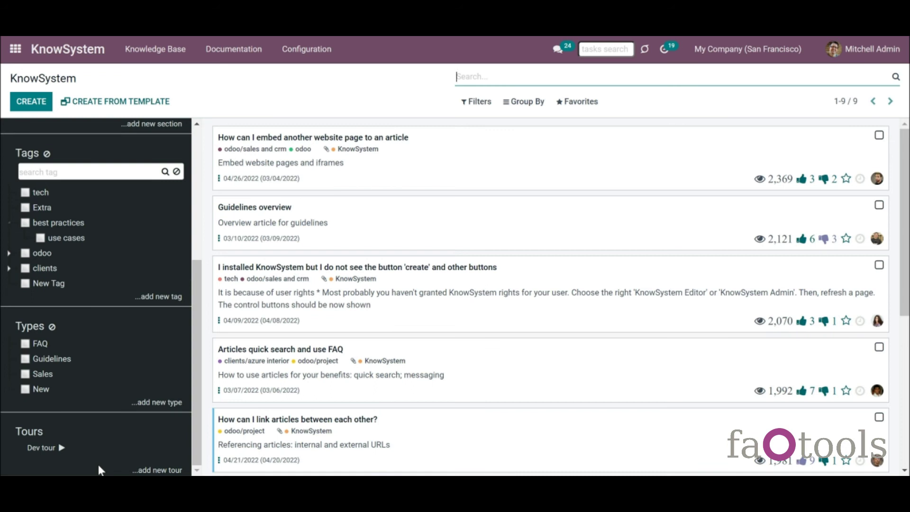
- Create a new tour titled "For Sales team" in the KnowSystem tours configuration and save it
click(161, 470)
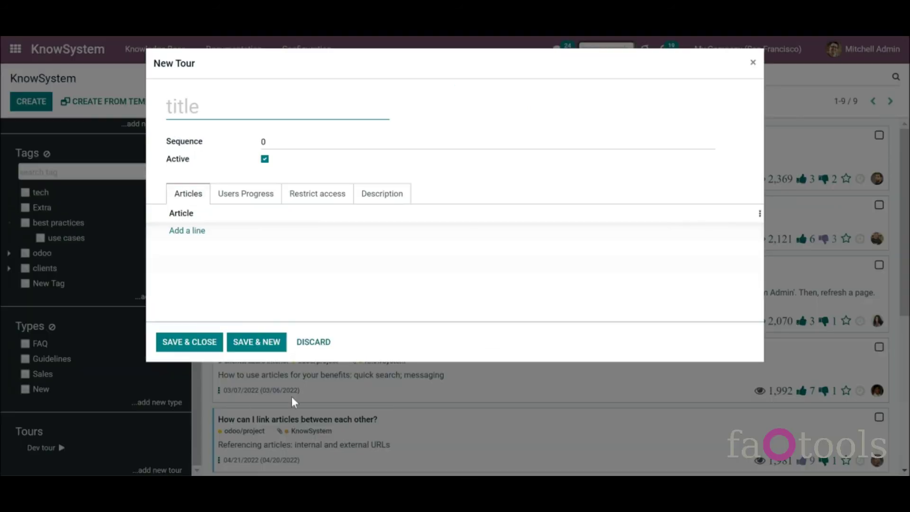
click(309, 342)
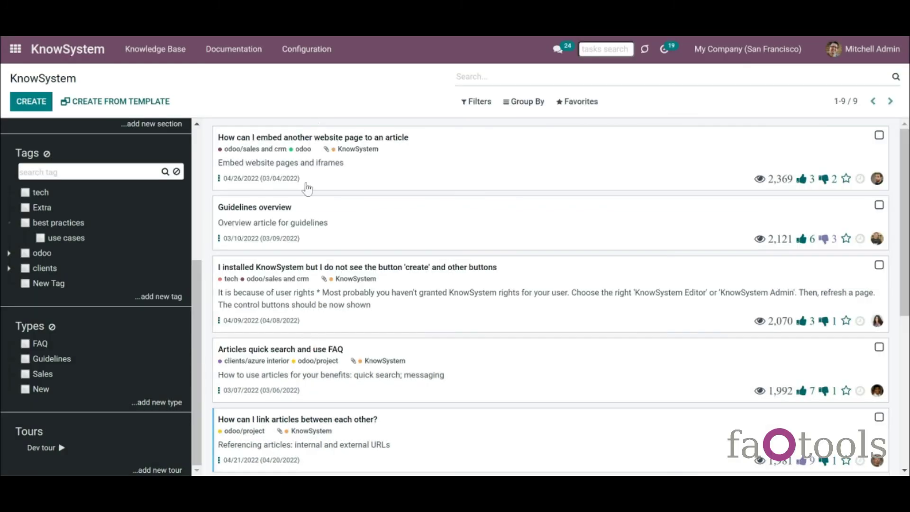
click(316, 56)
click(309, 123)
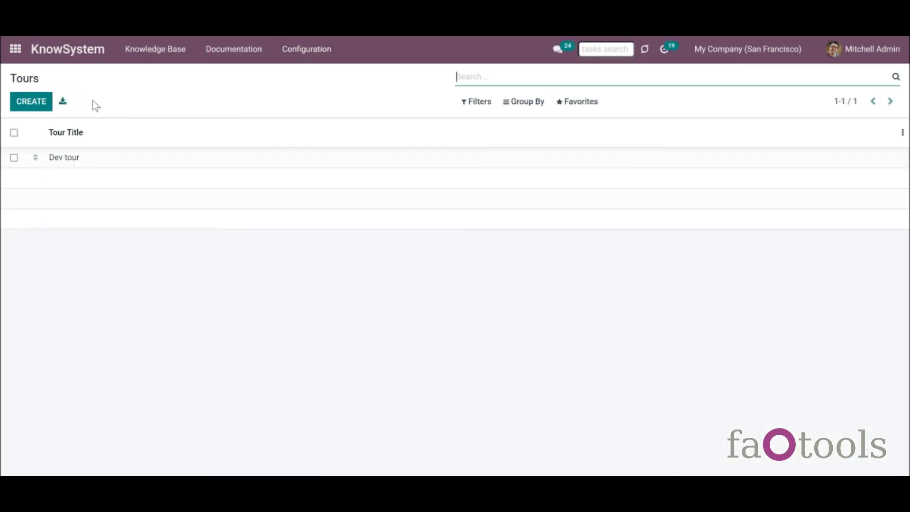
click(25, 103)
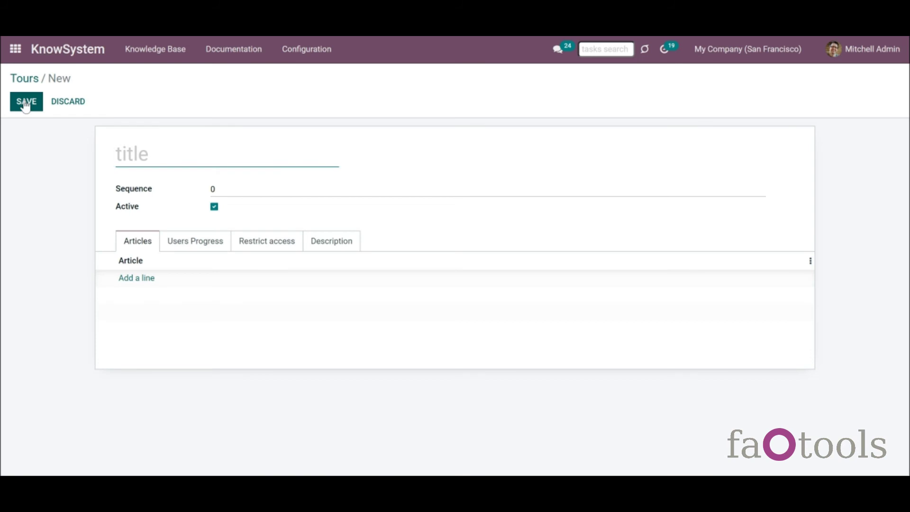
text(For Sales )
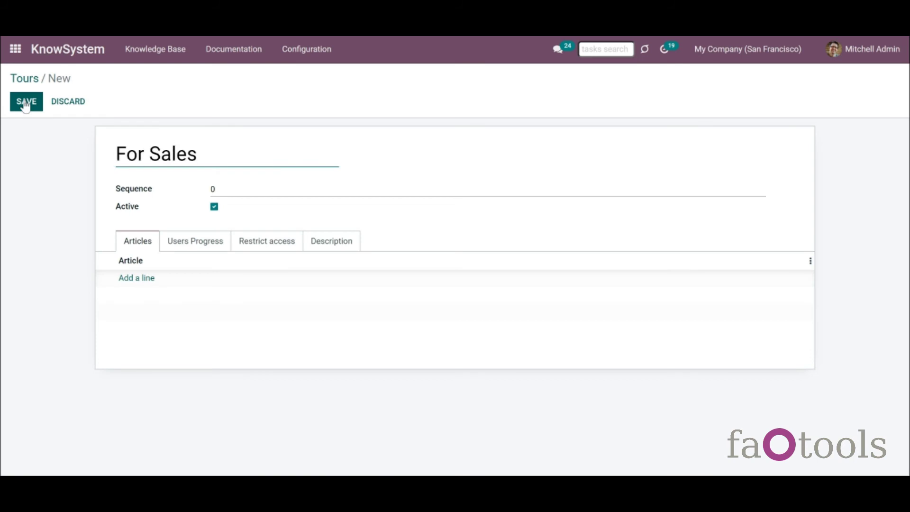
text(team)
click(27, 102)
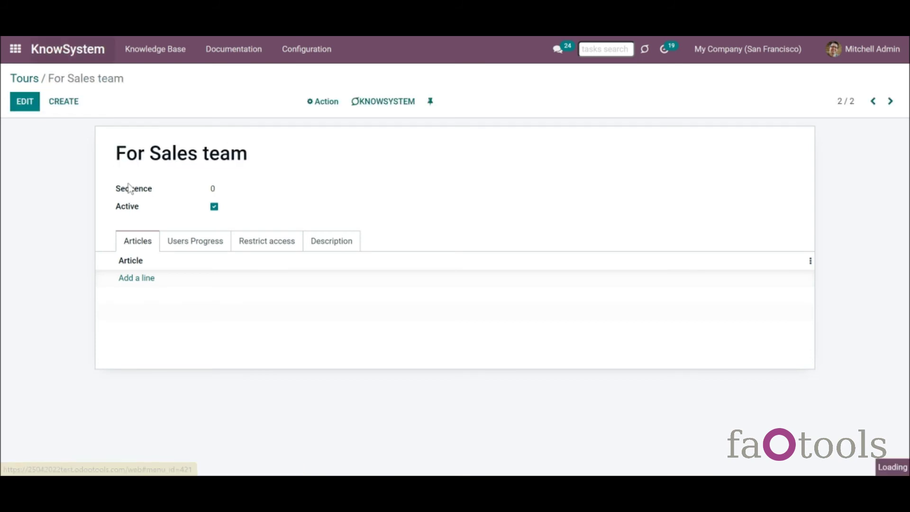
- Add the SaaS install, direct purchase, Odoo Enterprise Subscription Agreement, Odoo.sh test warning and Guidelines overview articles to the "For Sales team" tour
click(58, 236)
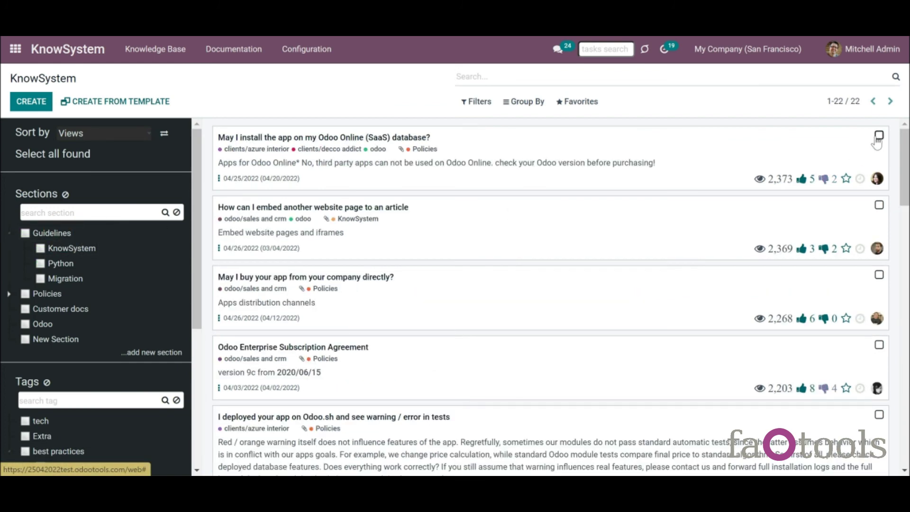
click(879, 136)
click(674, 275)
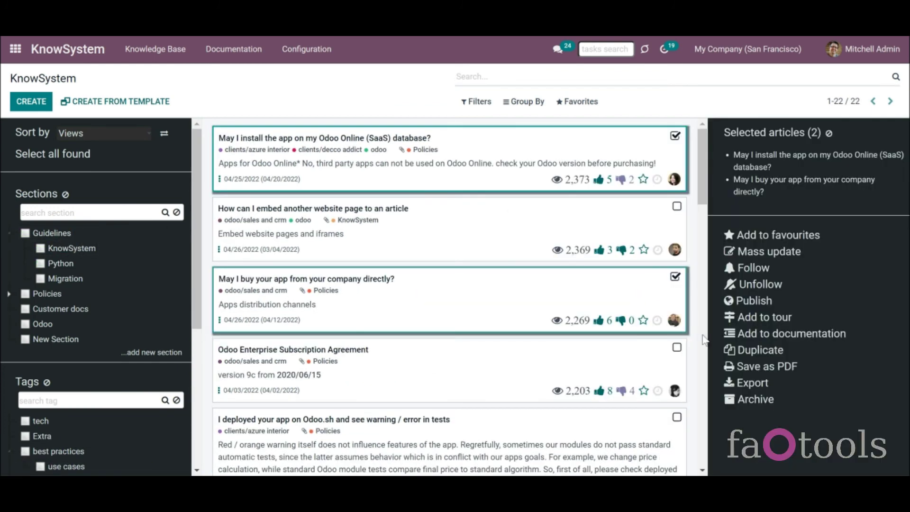
click(676, 348)
drag(700, 194, 710, 245)
click(677, 206)
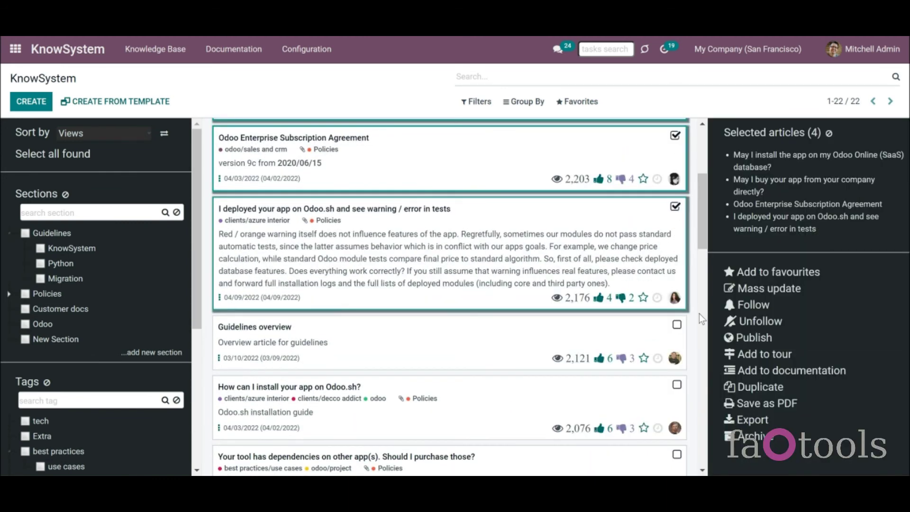
click(677, 325)
click(778, 369)
click(433, 114)
click(422, 146)
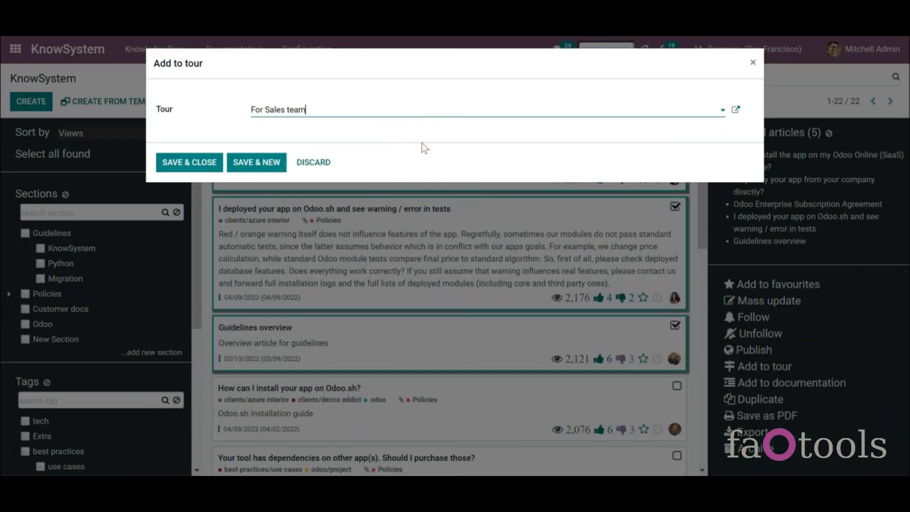
click(194, 162)
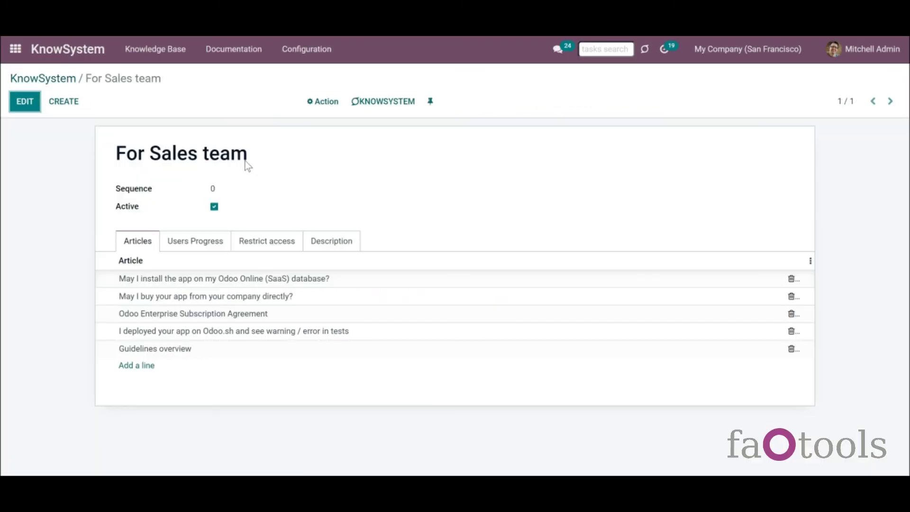
- Add the Guidelines overview article as an extra line with sequence 5 directly in the tour's article list
click(145, 368)
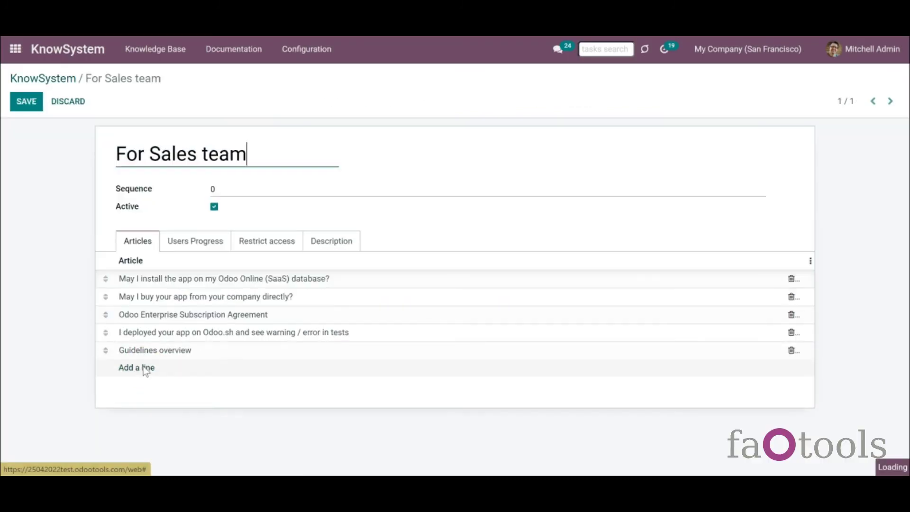
click(312, 113)
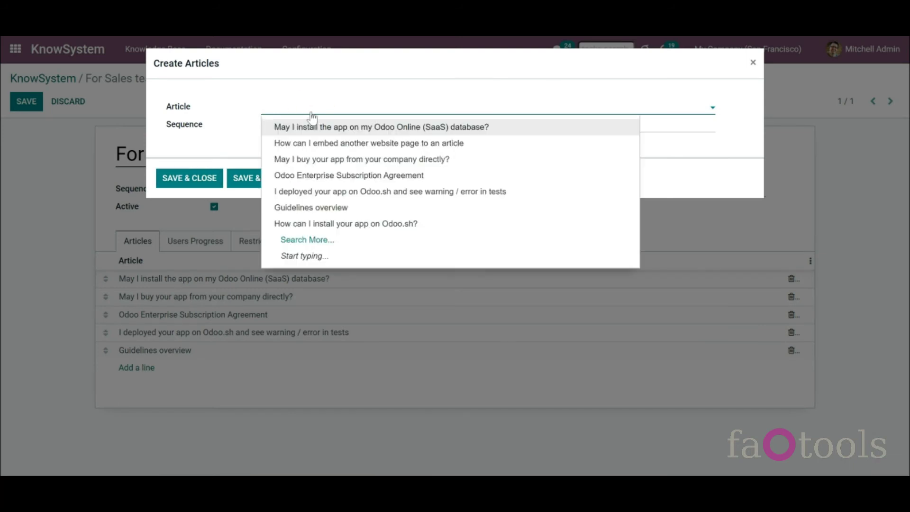
click(346, 206)
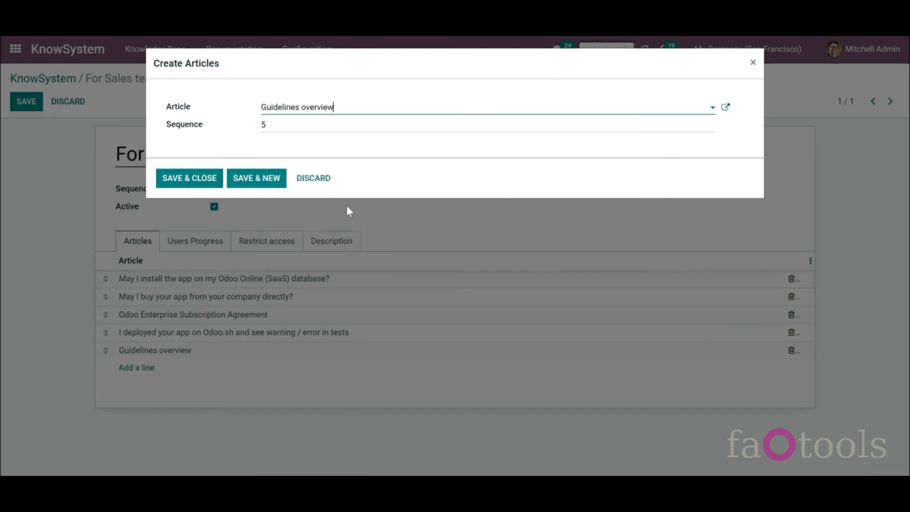
click(207, 191)
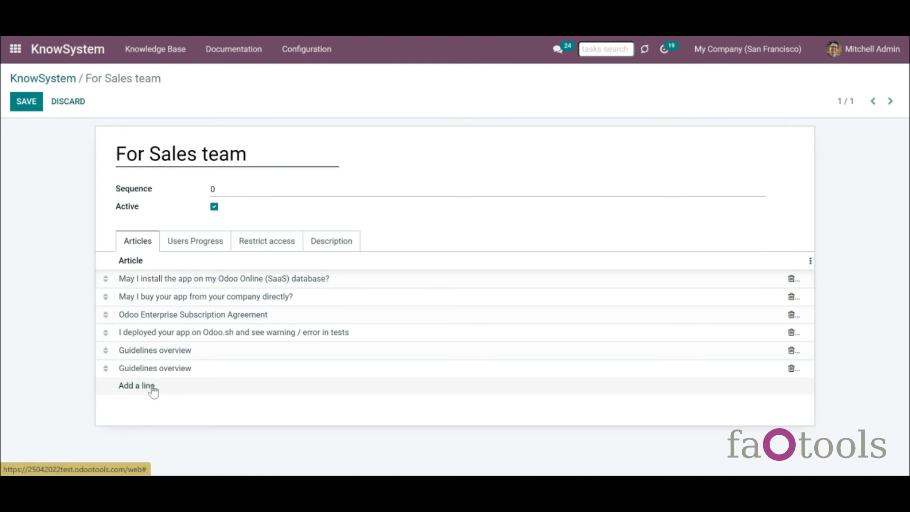
- Restrict the tour's access to Sales / Administrator, Sale Order Checklists Super User and Sales / User: Own Documents Only
click(256, 240)
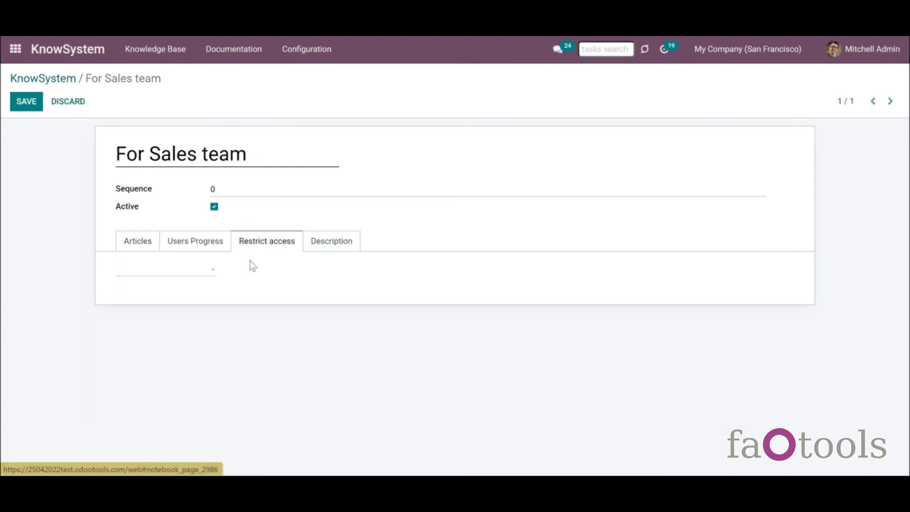
click(184, 270)
text(sale)
click(181, 303)
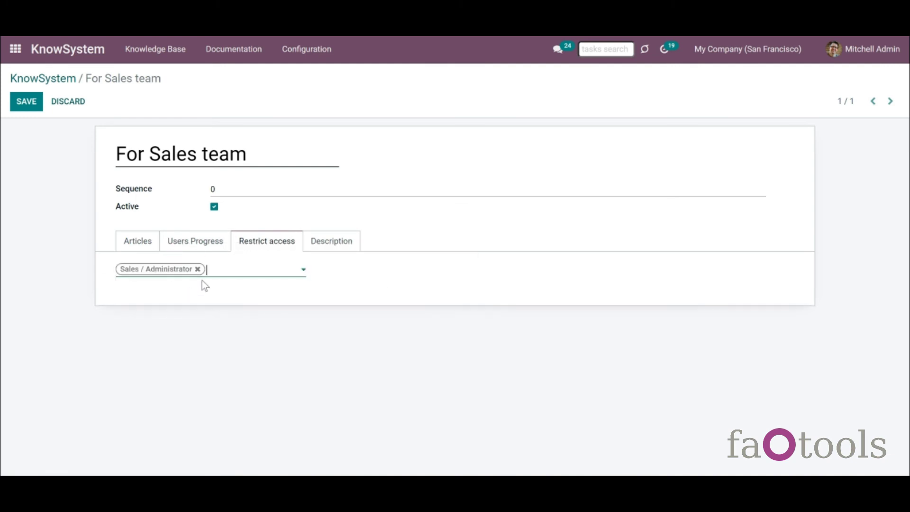
text(sa)
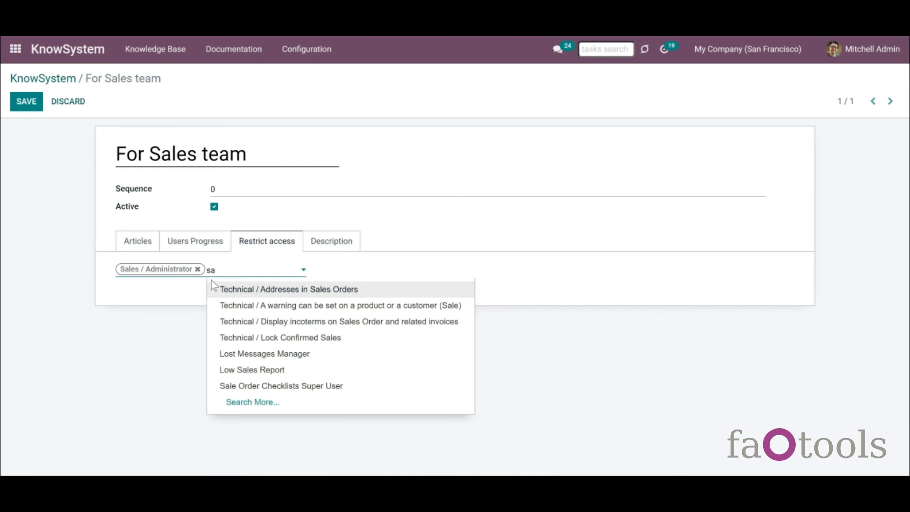
click(258, 384)
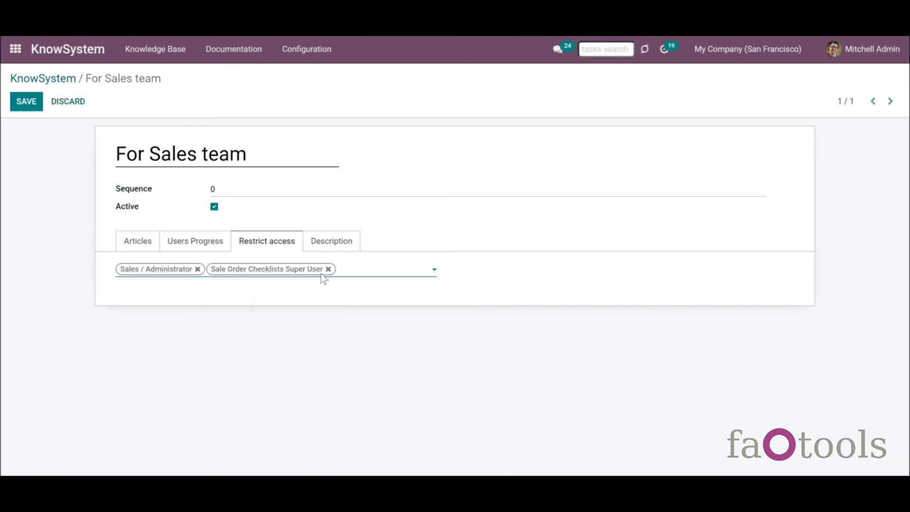
mouse_move(349, 280)
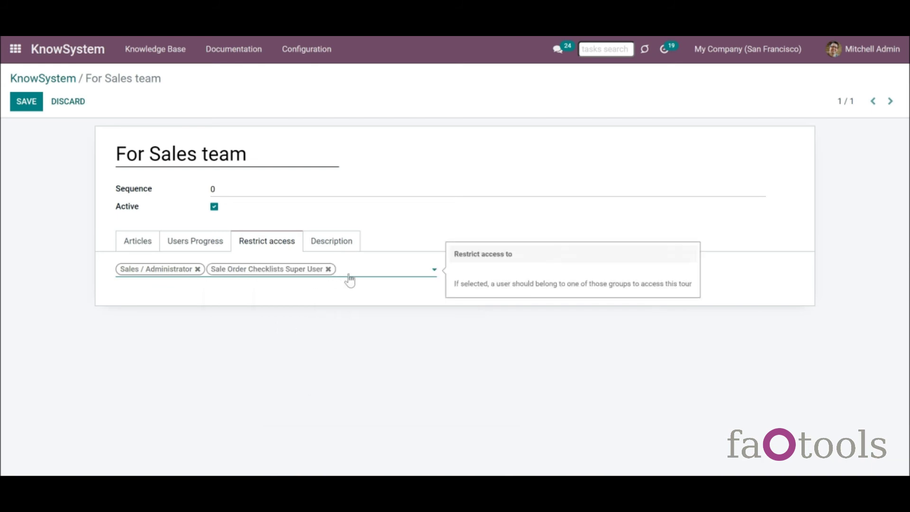
text(sales)
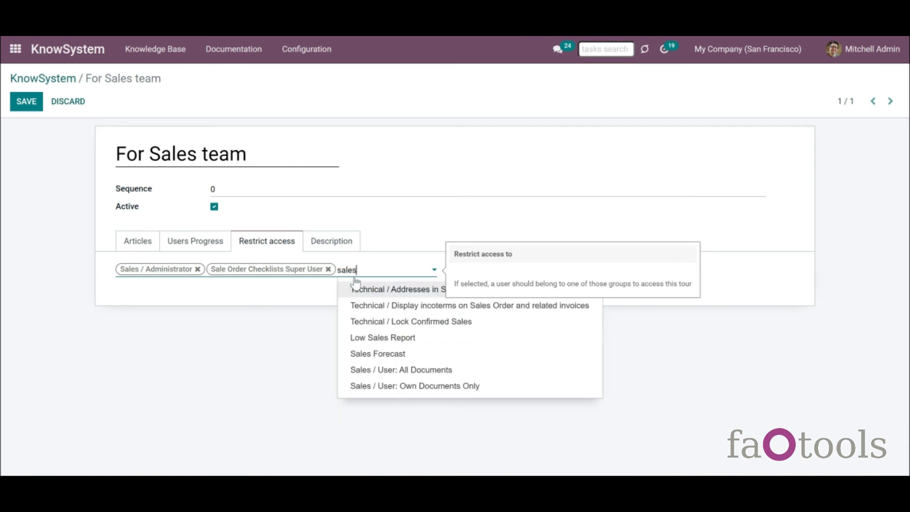
click(405, 385)
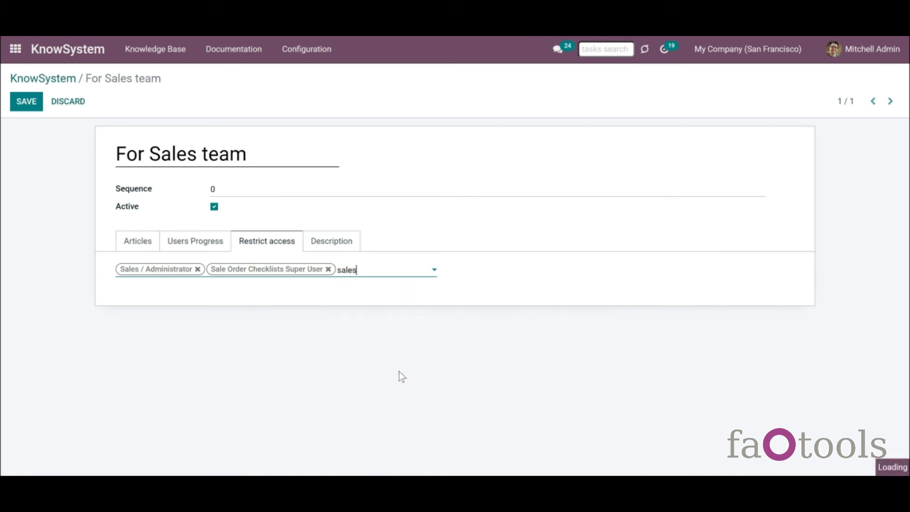
- Enter "For Sales team" as the tour's description and save the tour
click(346, 248)
click(329, 307)
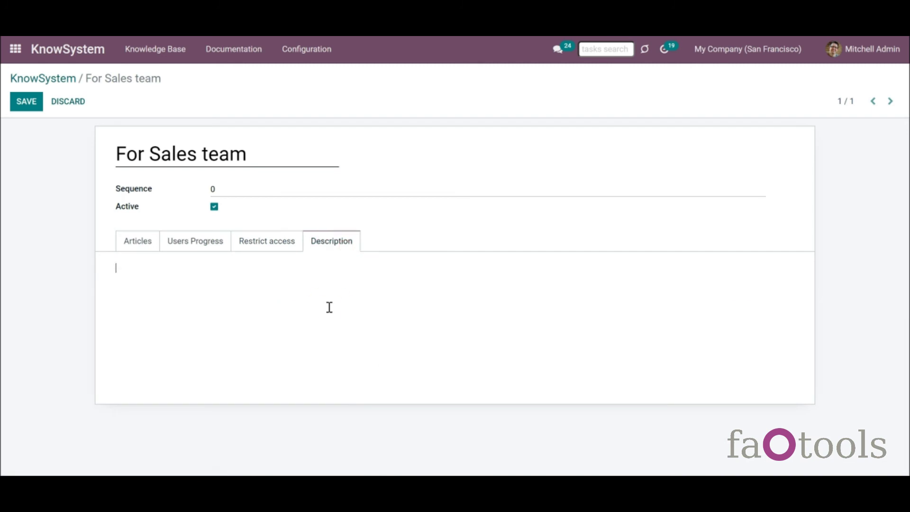
text(For Sales team)
click(33, 109)
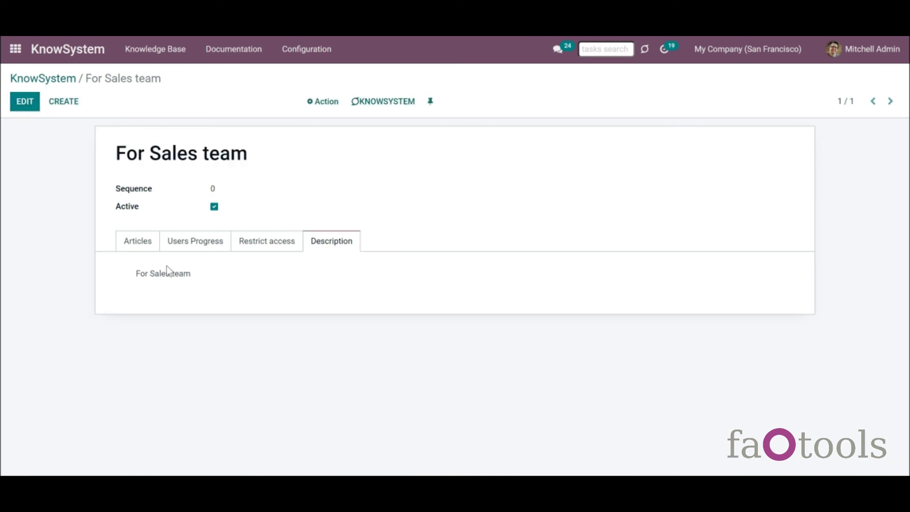
- Open the "For Sales team" tour from the knowledge base navigation and check its articles and users' progress
click(141, 252)
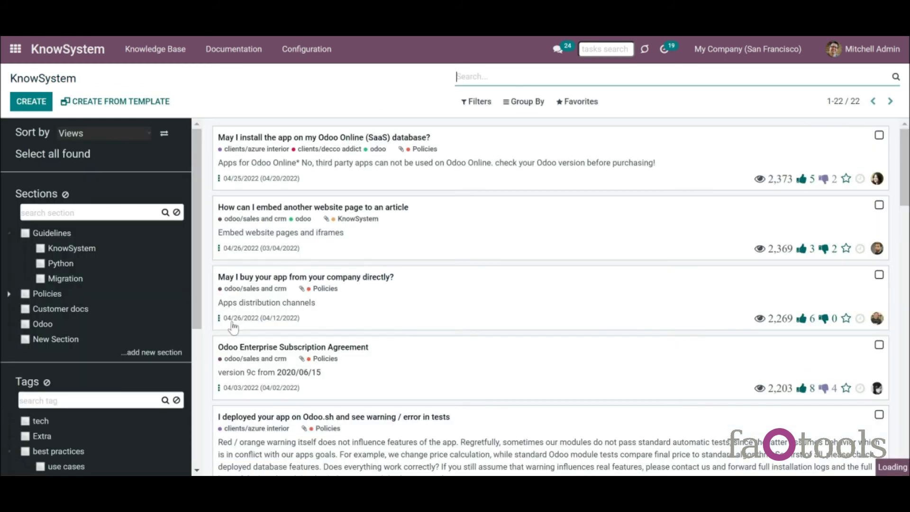
scroll(197, 404, down, 5)
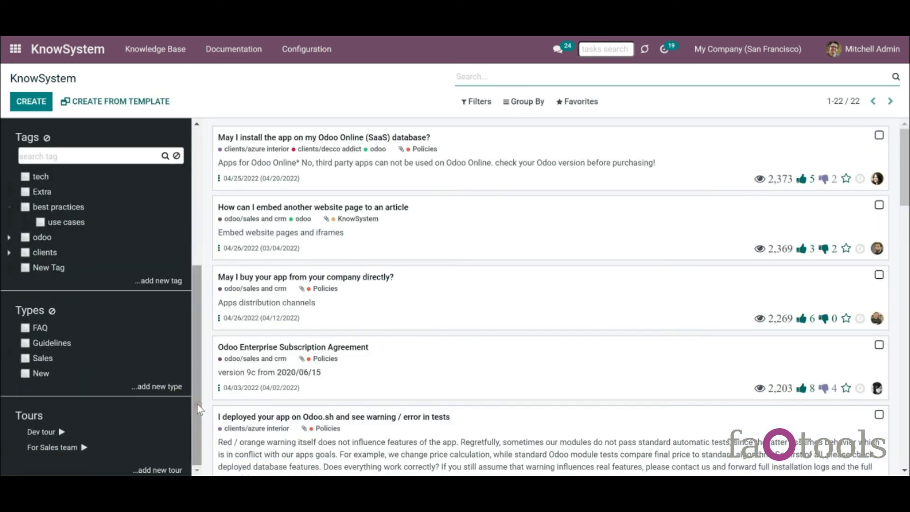
click(53, 448)
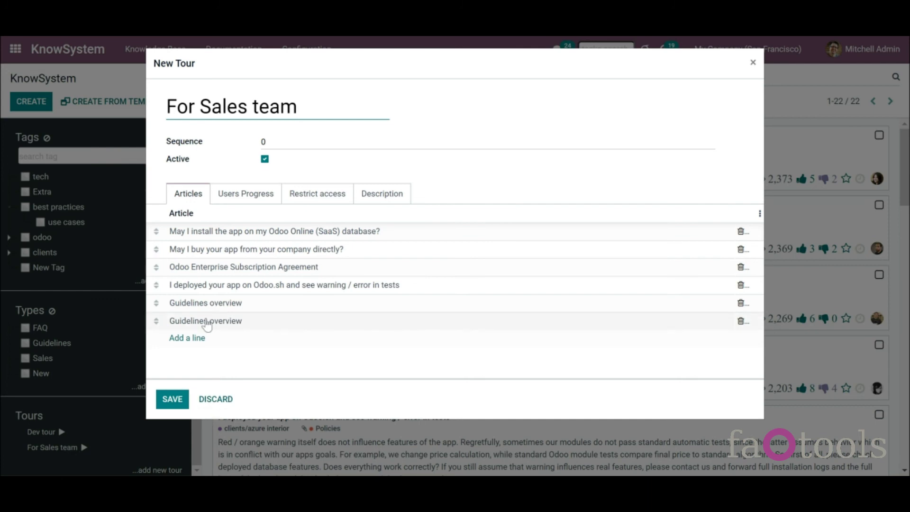
click(251, 196)
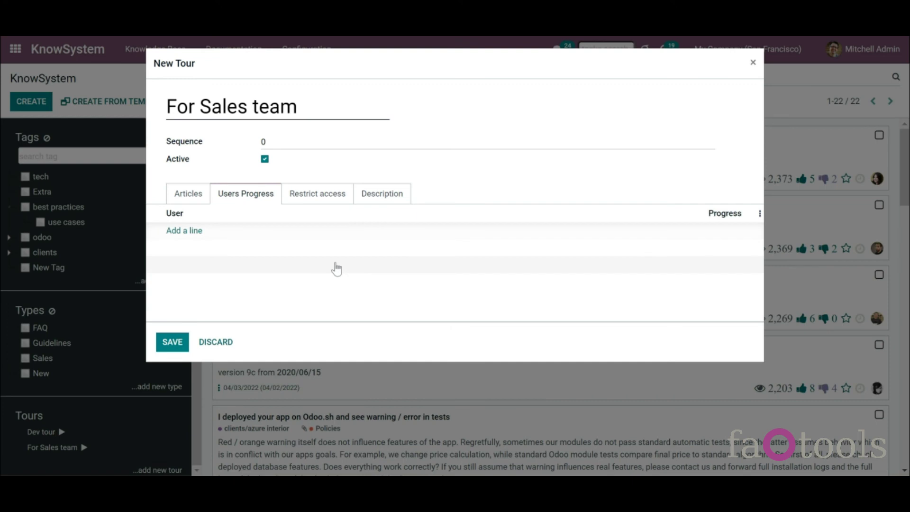
- Add one user to the "For Sales team" tour's users' progress list and save the tour
click(185, 231)
click(327, 111)
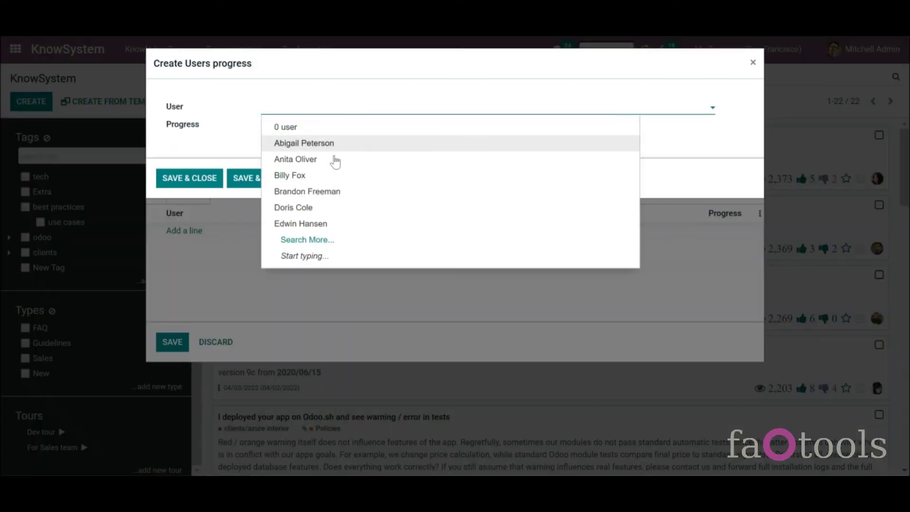
click(337, 159)
click(202, 178)
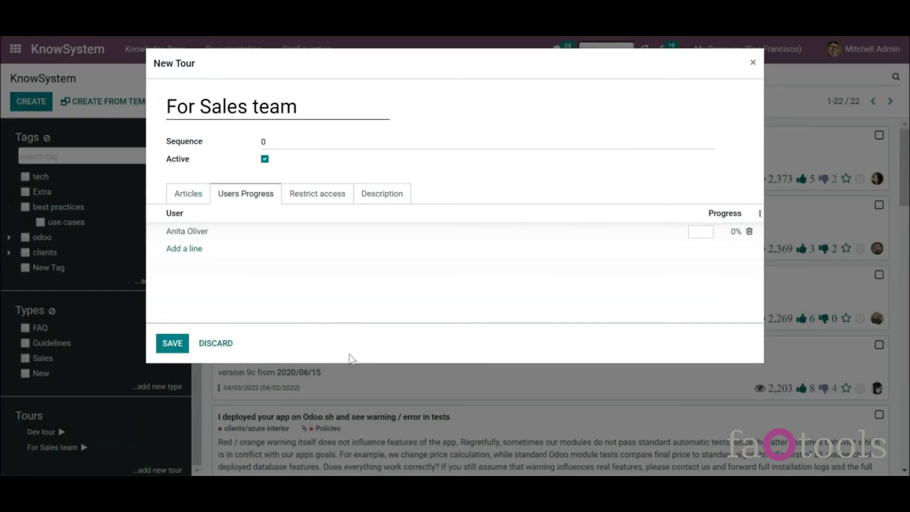
click(173, 343)
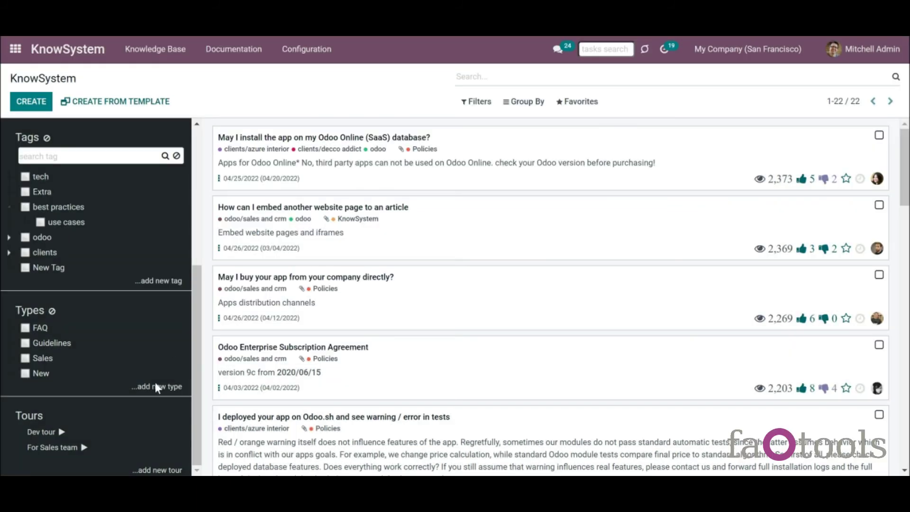
- Start the "For Sales team" tour and advance through its articles up to Guidelines overview
click(52, 450)
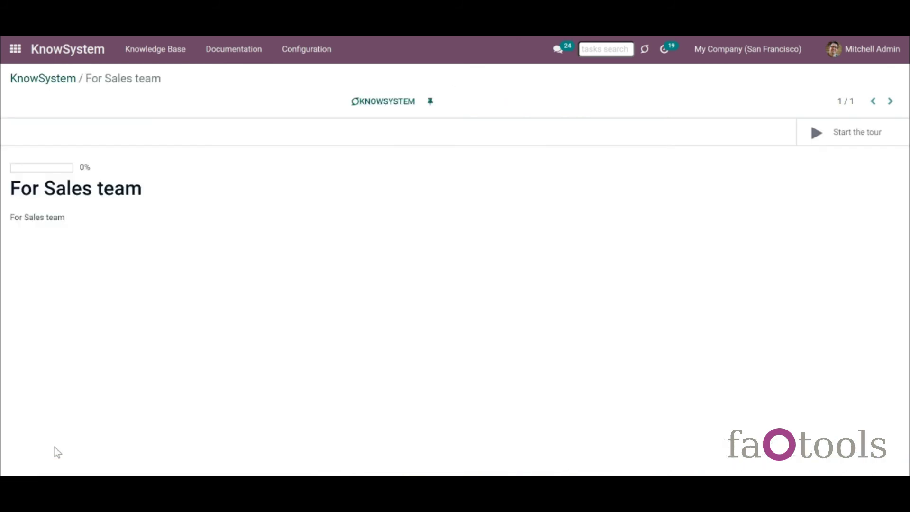
click(879, 138)
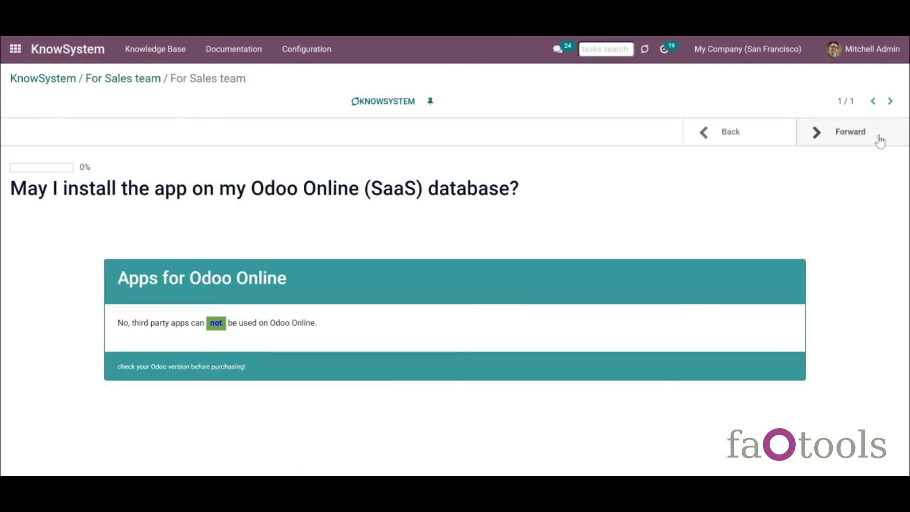
click(880, 139)
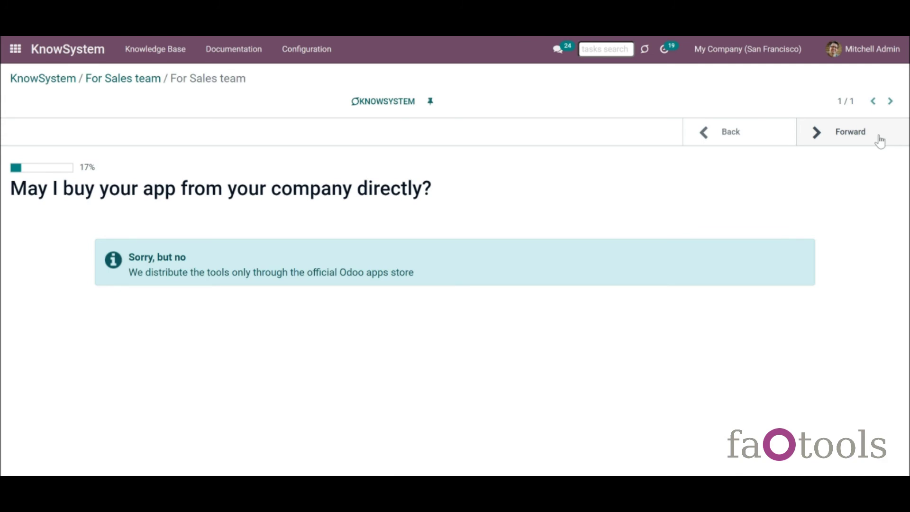
click(879, 139)
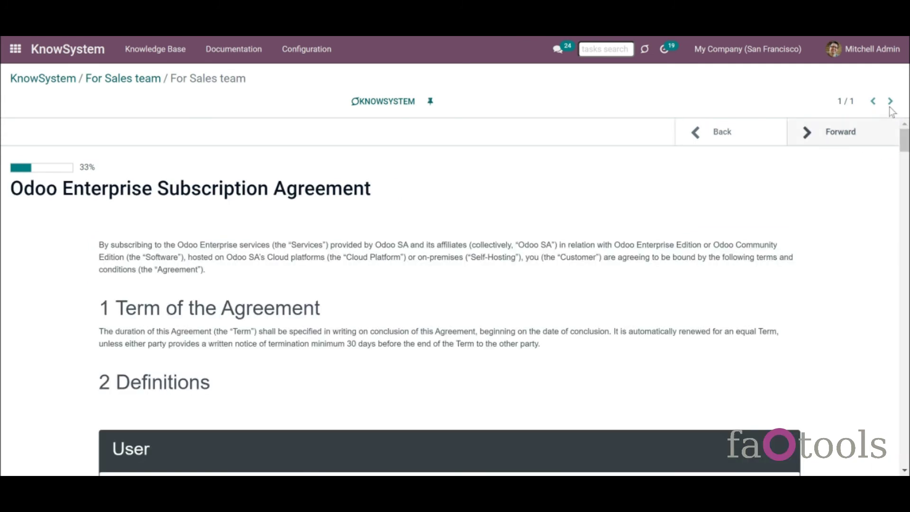
click(878, 132)
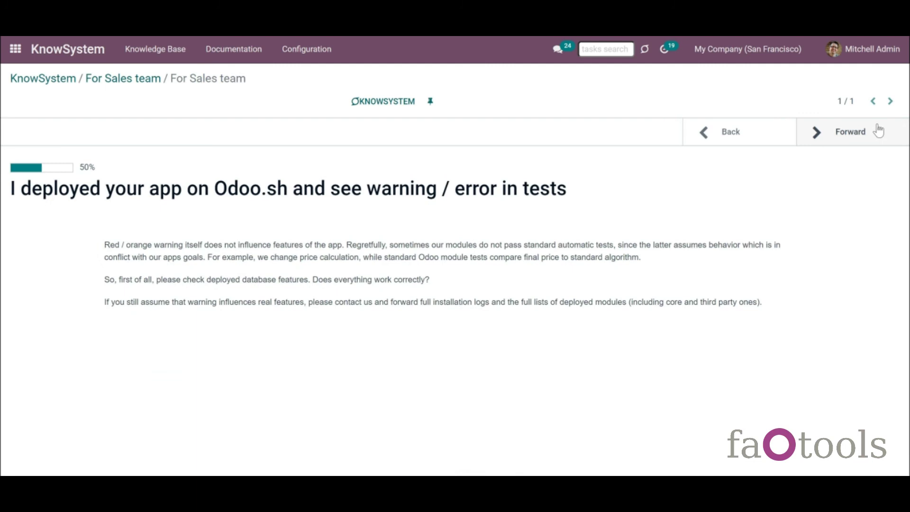
click(878, 132)
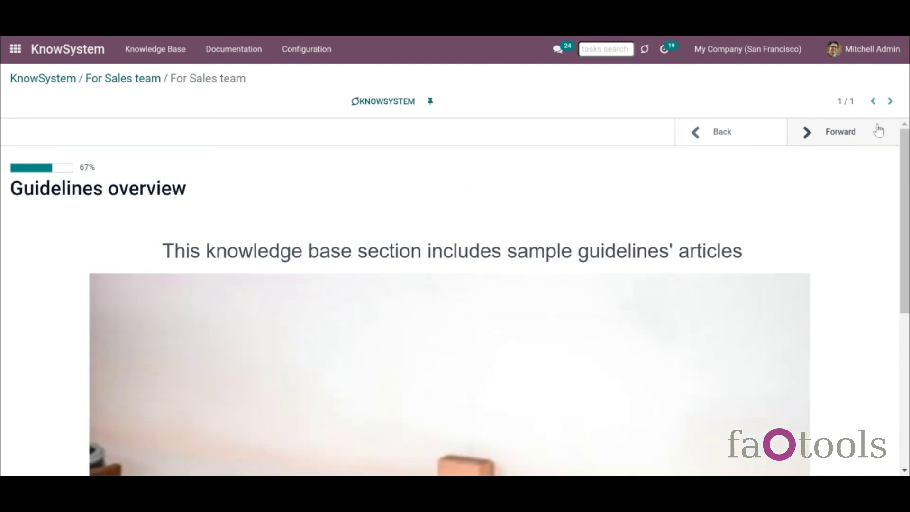
- Go back in the tour to "May I buy your app from your company directly?" and forward to Odoo Enterprise Subscription Agreement
click(768, 126)
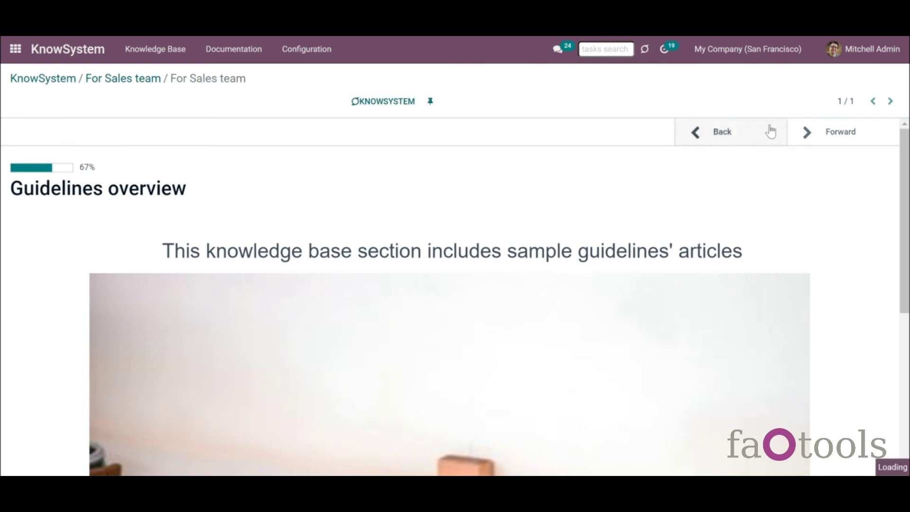
click(737, 132)
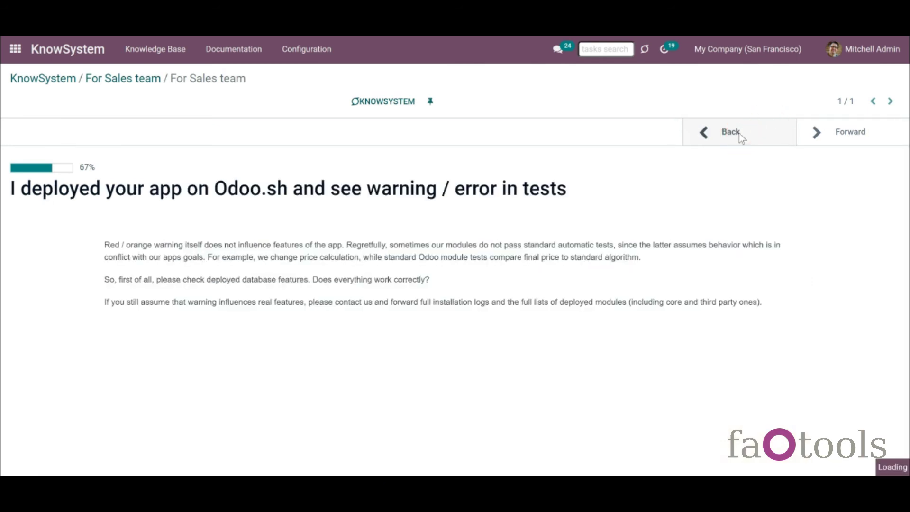
click(741, 138)
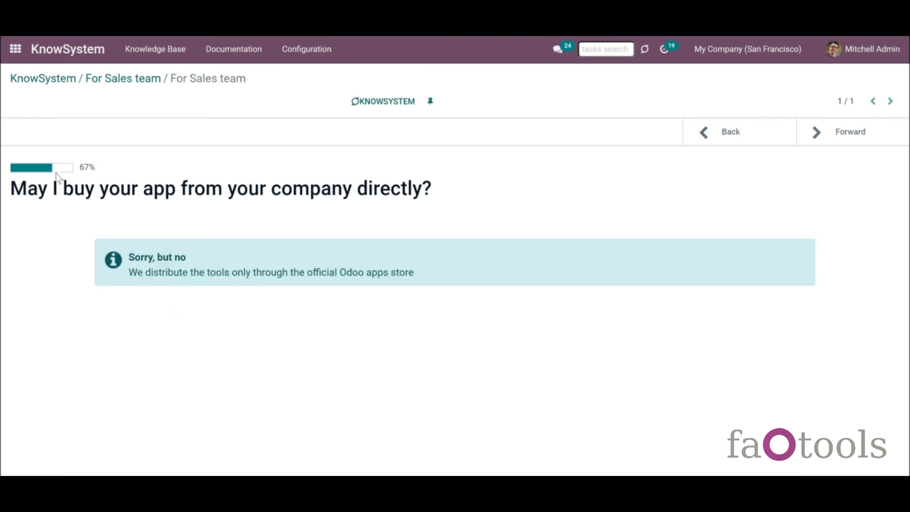
click(849, 142)
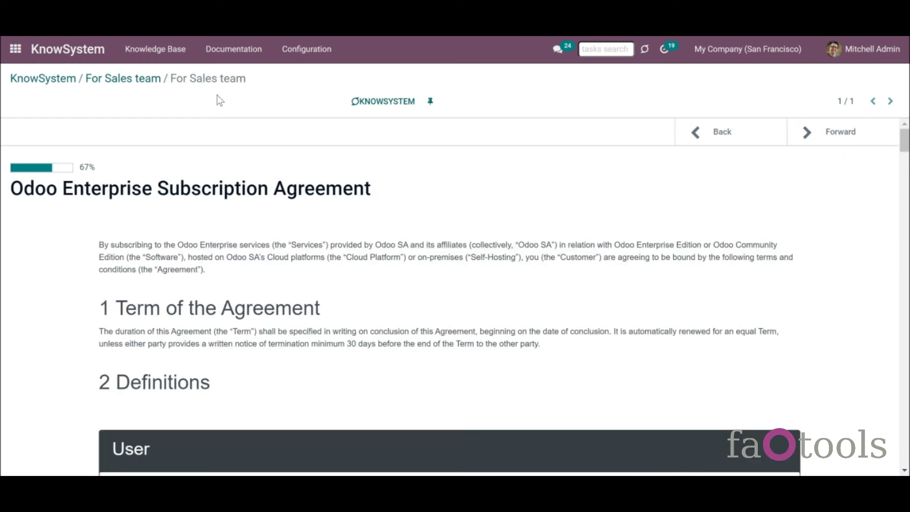
- Return to the knowledge base, reopen the "For Sales team" tour and continue it to its end
click(55, 77)
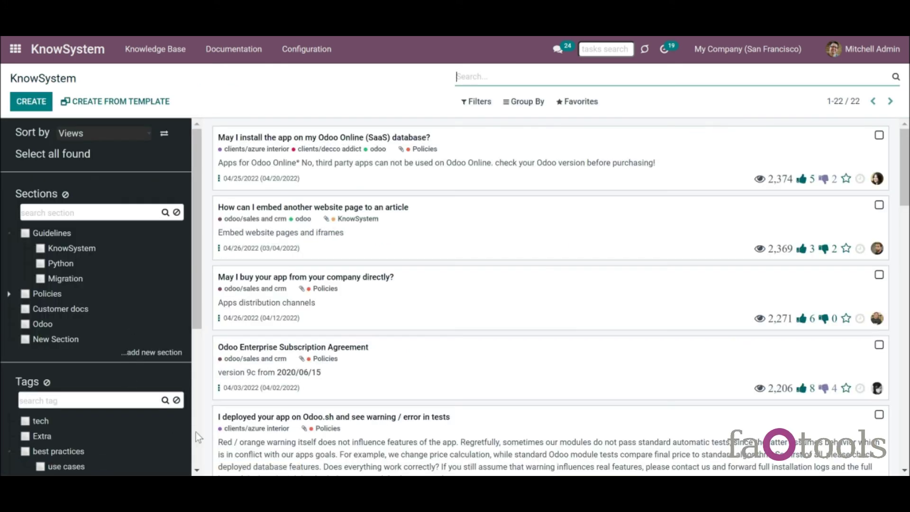
scroll(193, 431, down, 5)
click(54, 447)
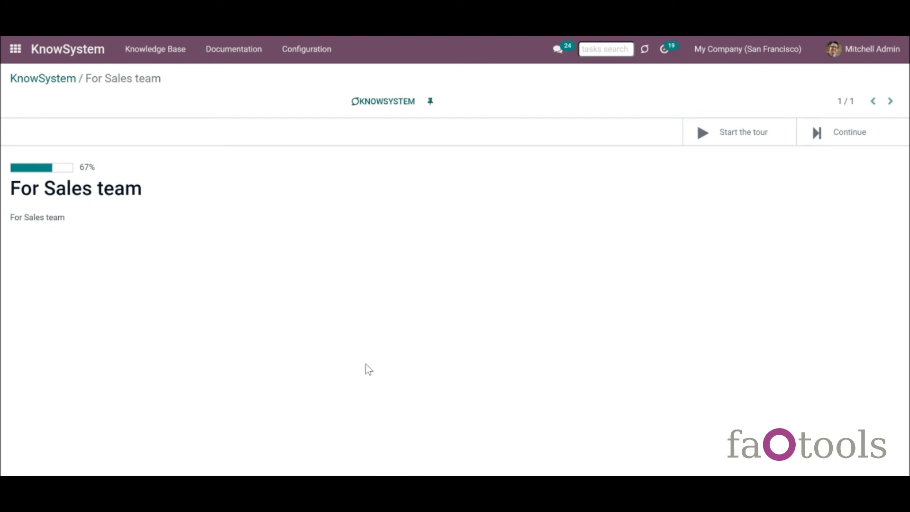
click(880, 138)
click(874, 138)
click(874, 138)
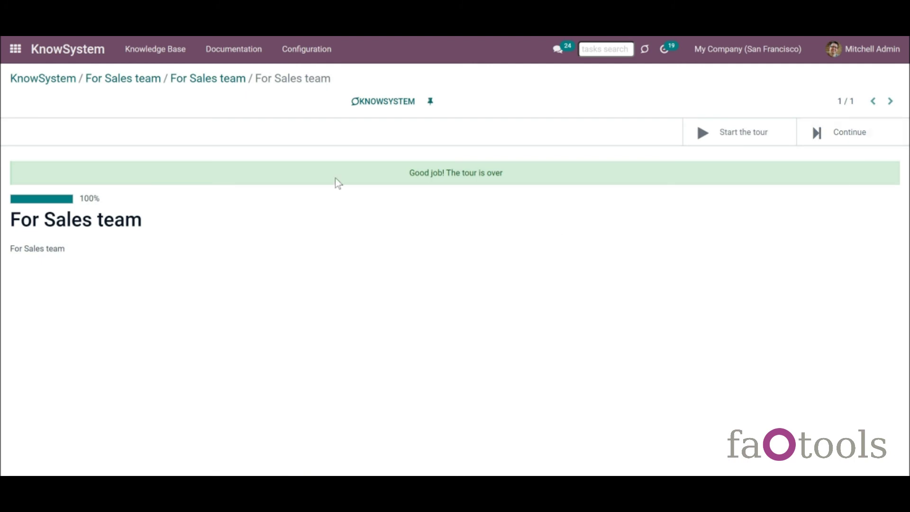
- Open the "For Sales team" tour's settings from the knowledge base, check the users' progress and save the tour
click(71, 80)
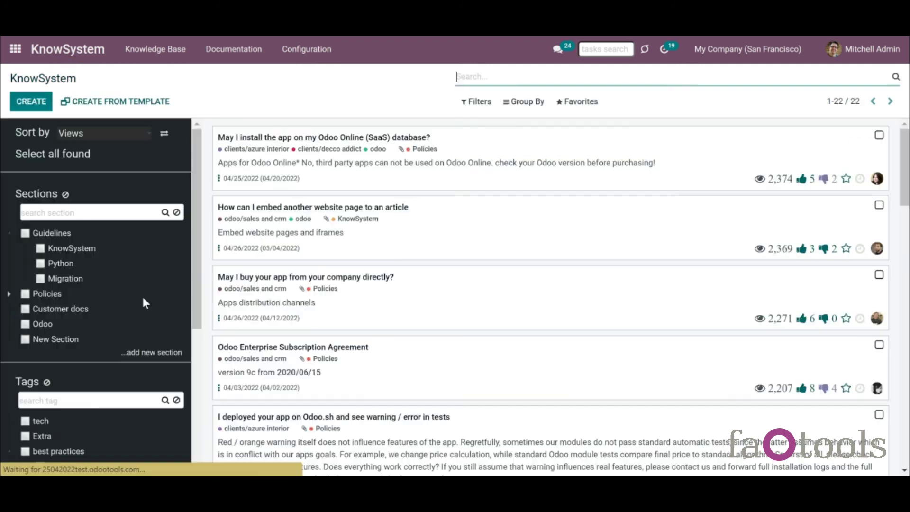
scroll(134, 381, down, 5)
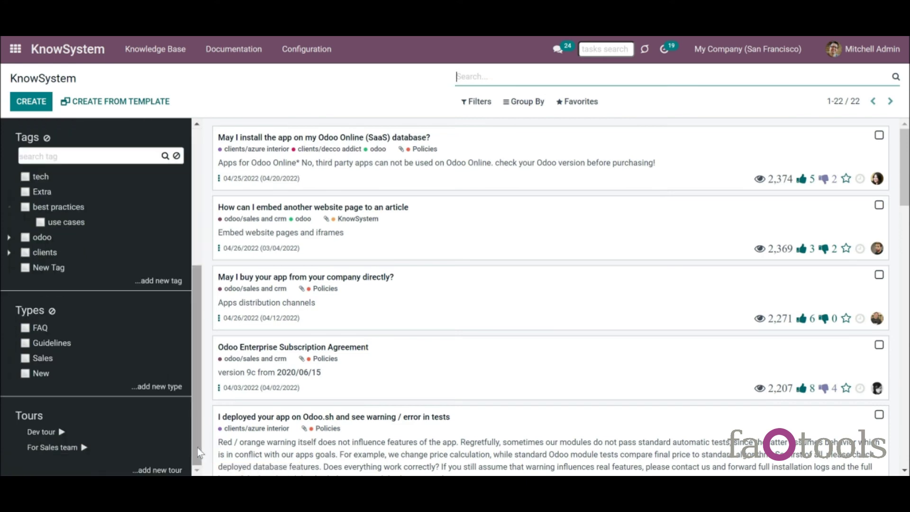
click(56, 449)
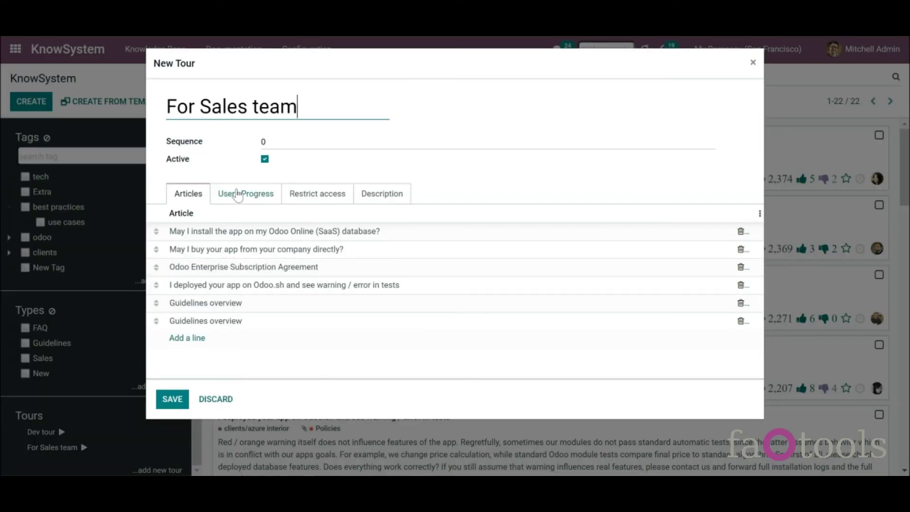
click(239, 197)
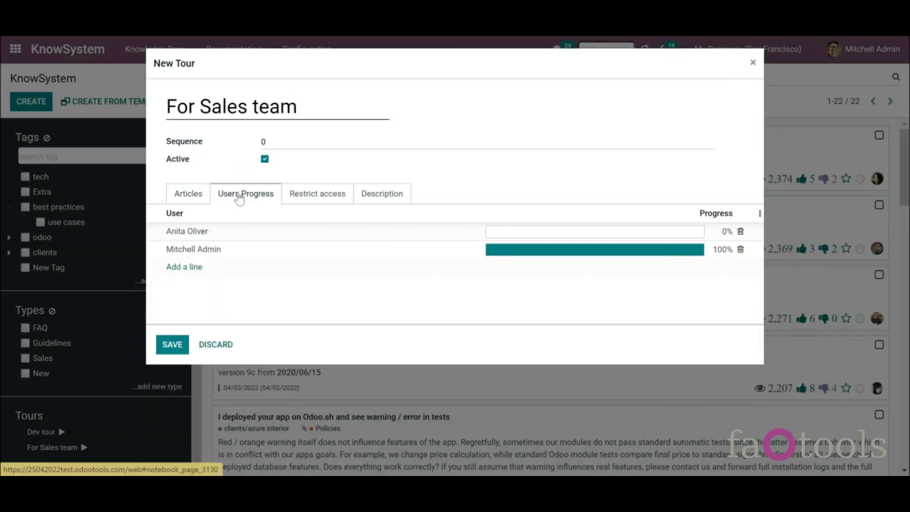
click(168, 346)
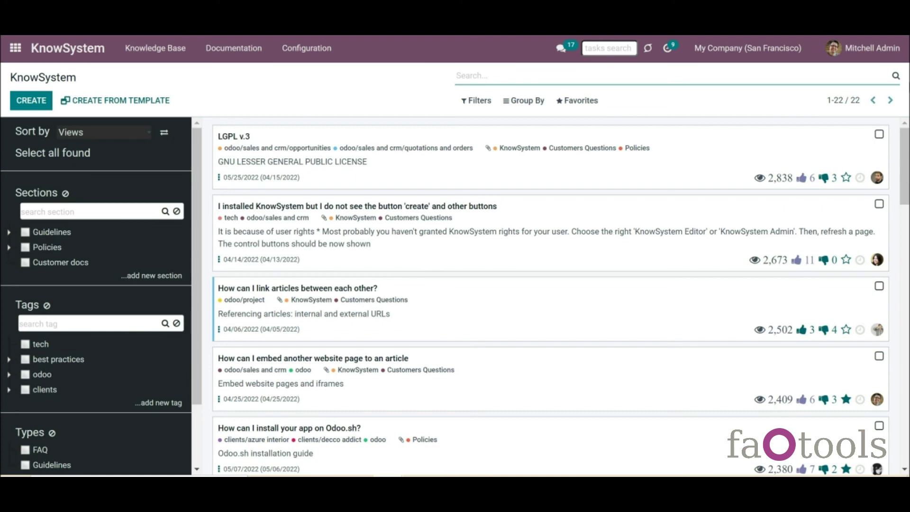
- Restrict access to the LGPL v.3 article to Cloud Storage / Administration and Administration / Access Rights, and save
drag(906, 136, 898, 104)
click(274, 165)
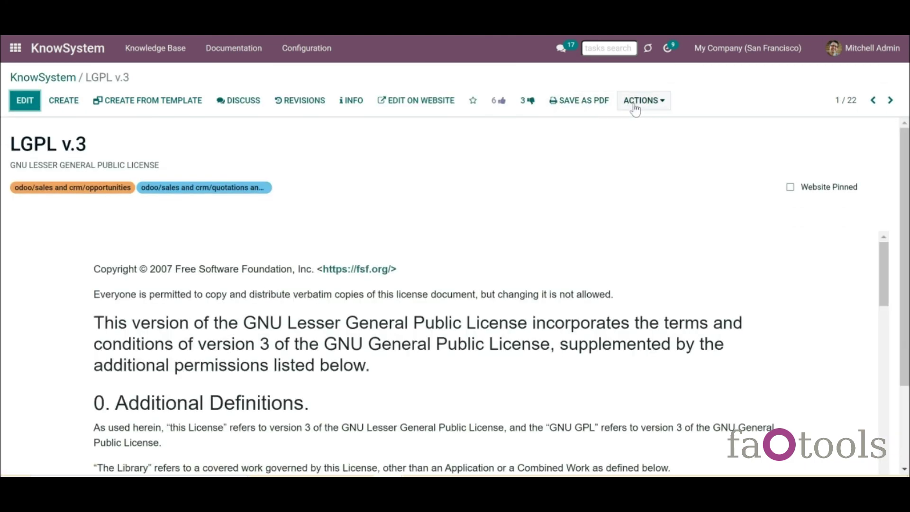
click(641, 100)
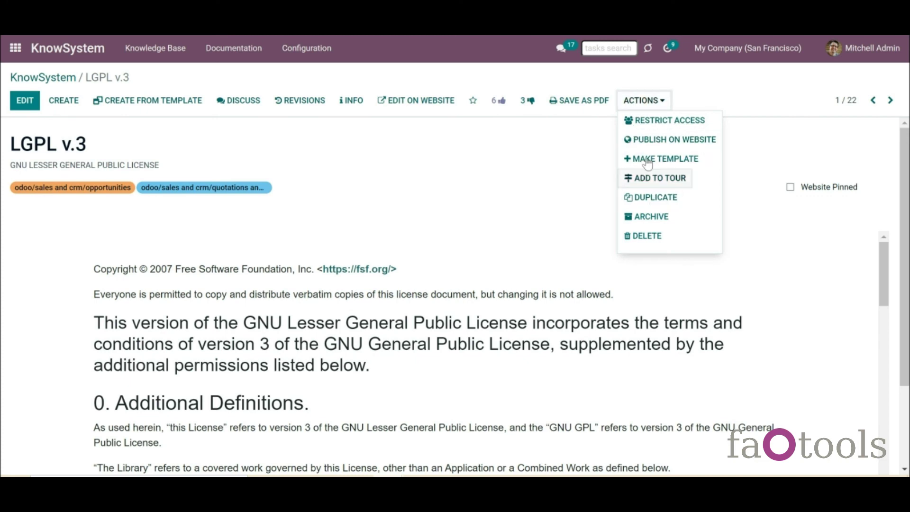
click(643, 119)
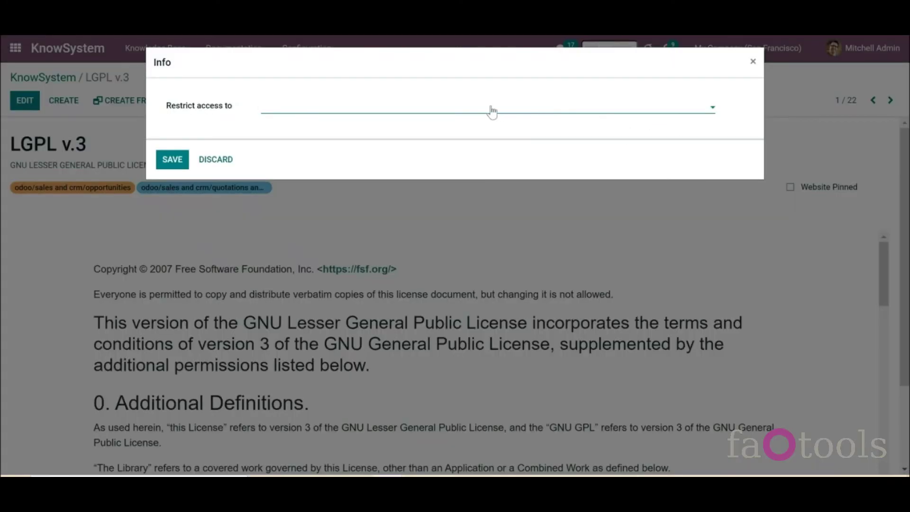
click(491, 109)
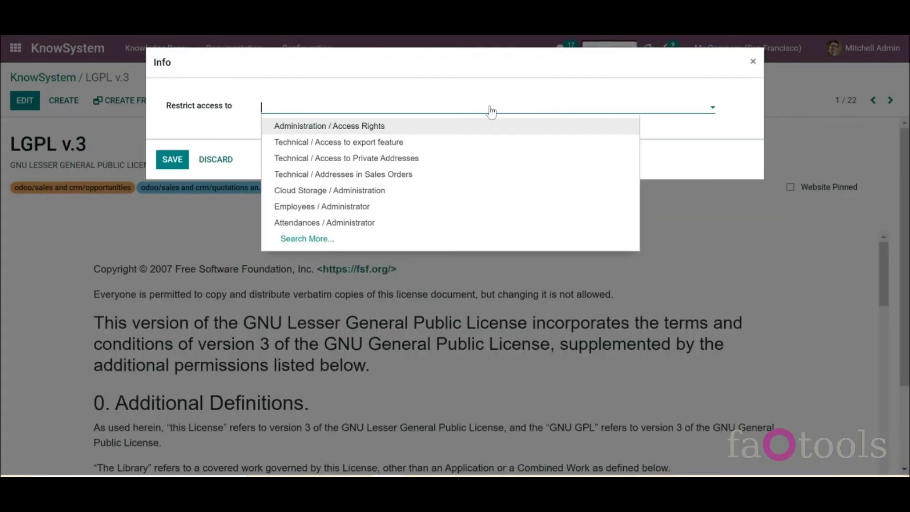
click(451, 191)
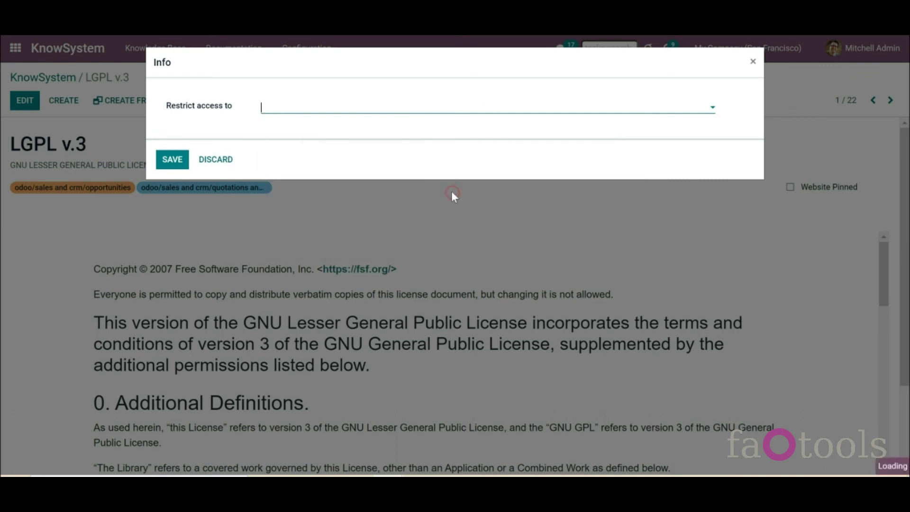
click(468, 112)
click(460, 126)
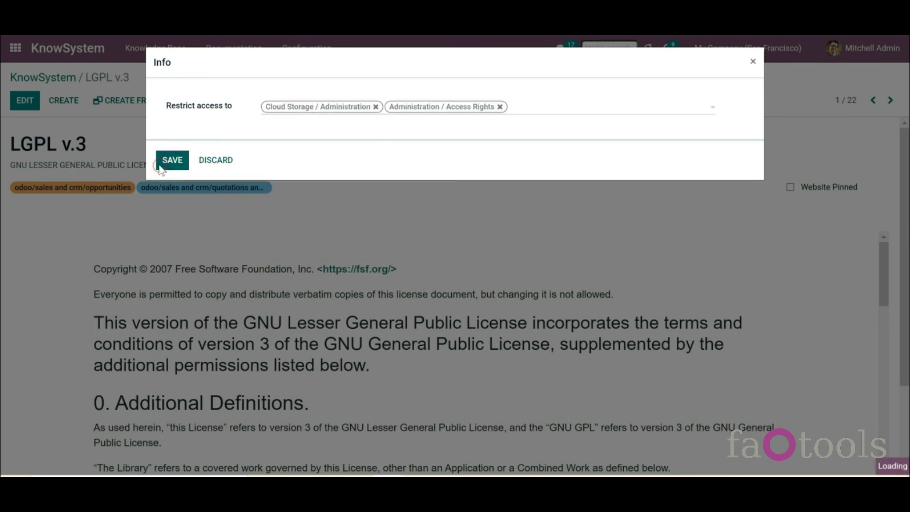
click(162, 166)
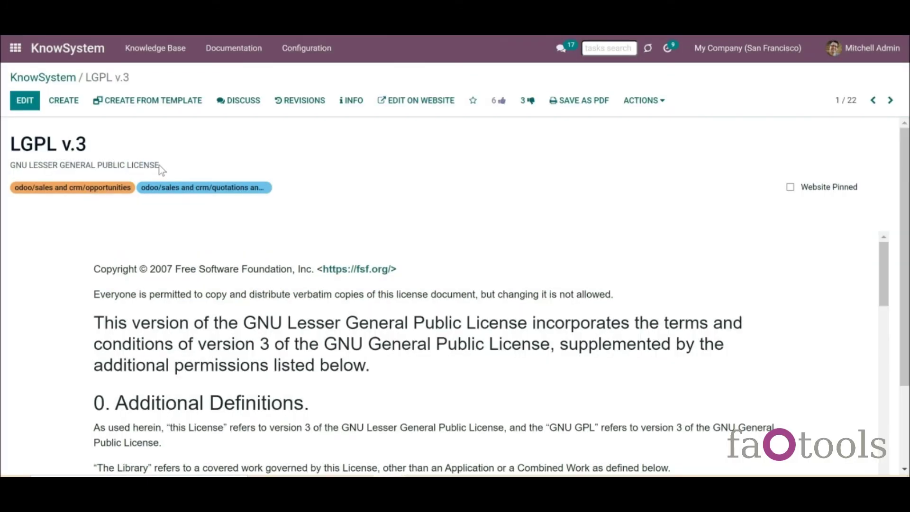
- Return to the article list and check which articles and sections a user with restricted rights can see
click(71, 78)
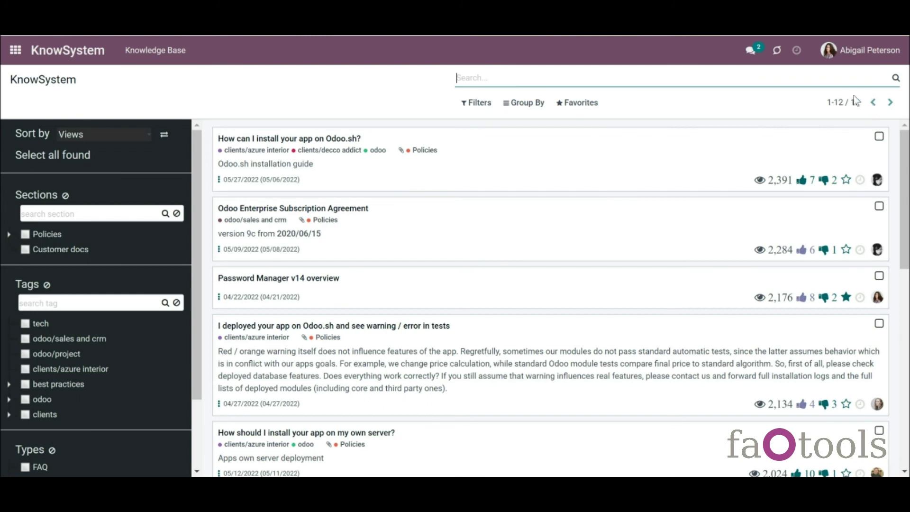
scroll(903, 137, down, 3)
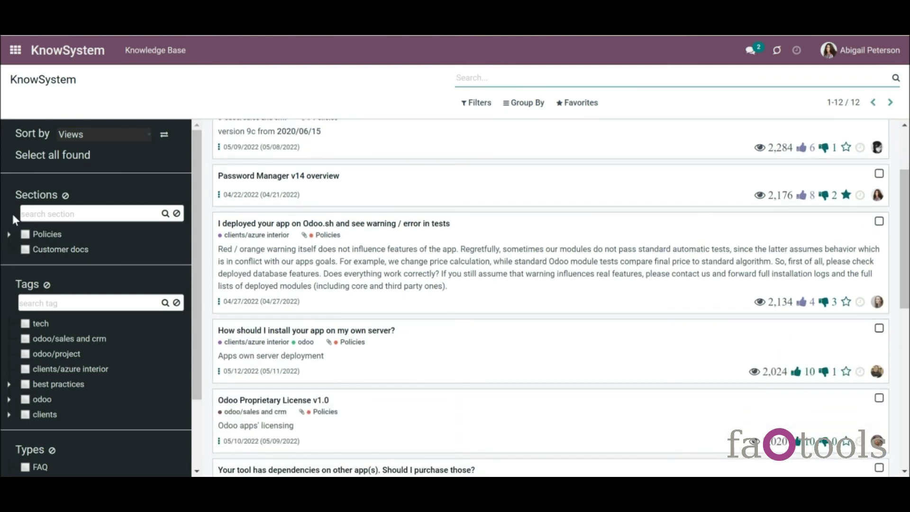
drag(200, 308, 206, 383)
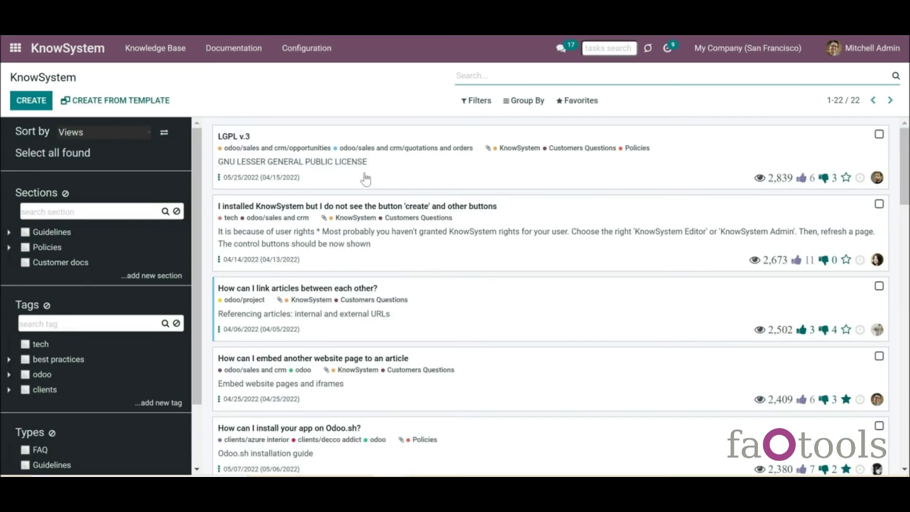
- Try restricting the Policies section's access to the Administration / Access Rights group, and discard the change
right_click(53, 267)
right_click(52, 256)
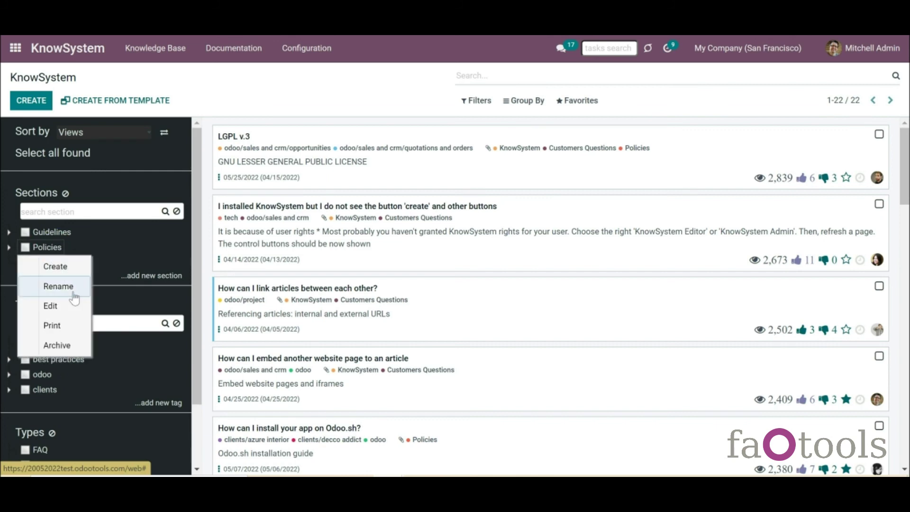
click(73, 311)
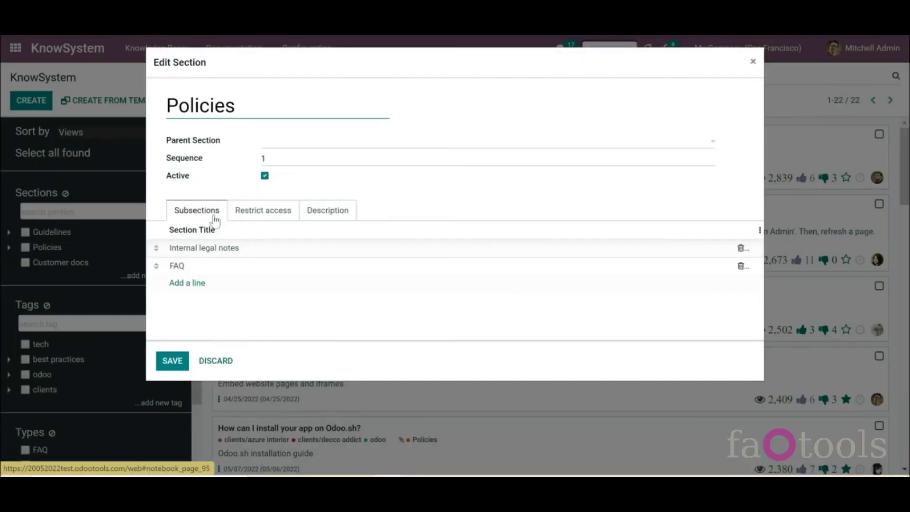
click(267, 215)
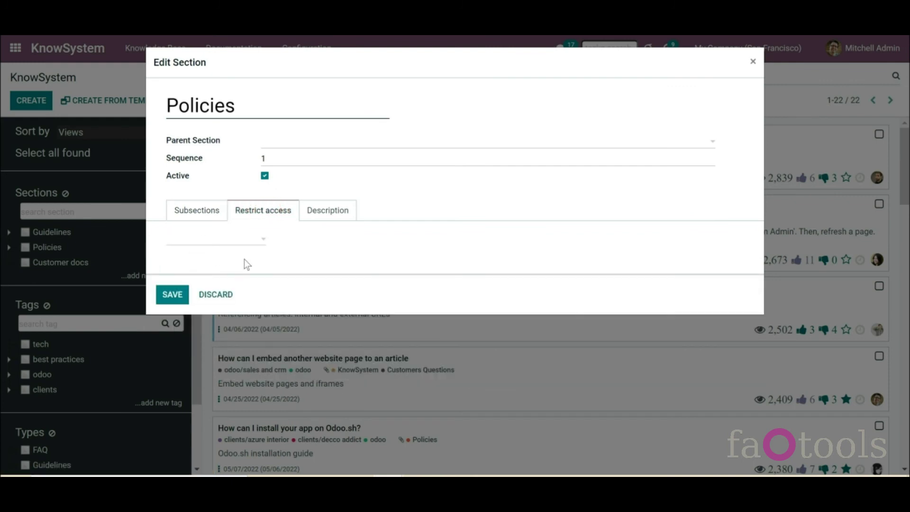
click(243, 244)
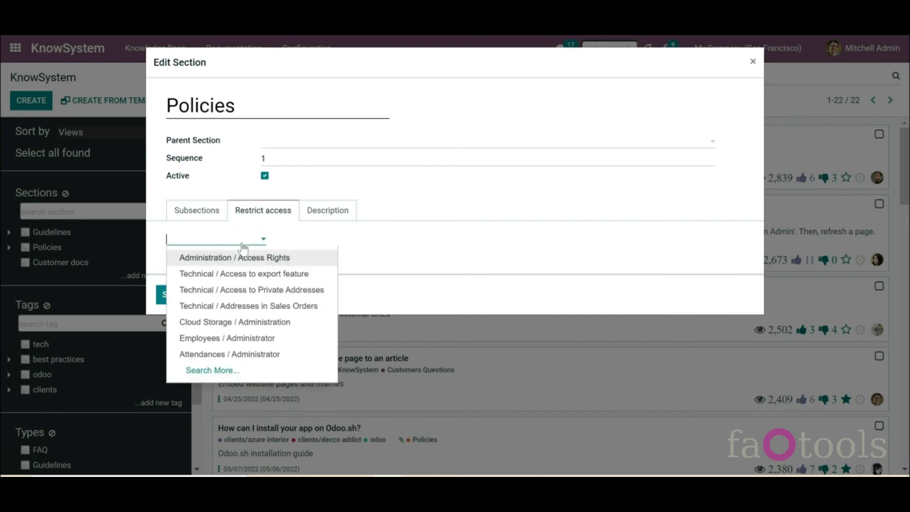
click(236, 255)
click(222, 295)
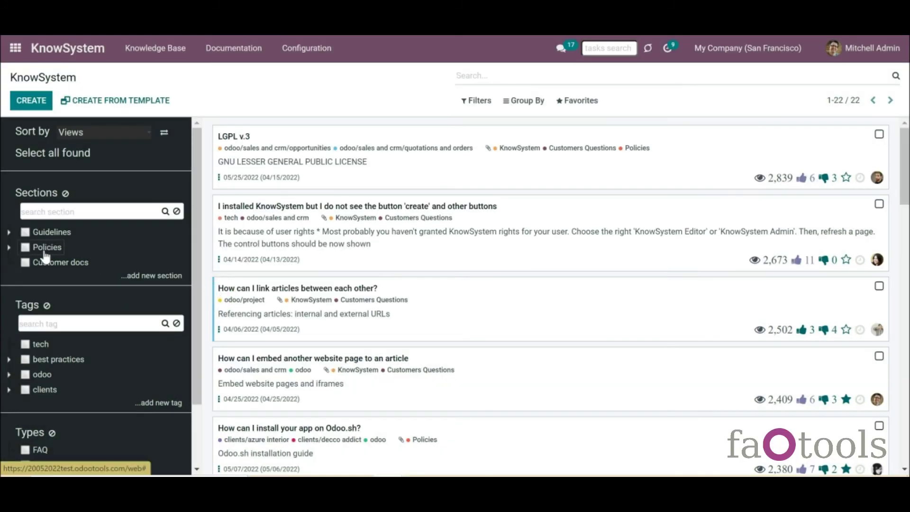
- Expand the Guidelines section, look through the sections, tags and types, and view the article about the missing 'create' button
click(9, 232)
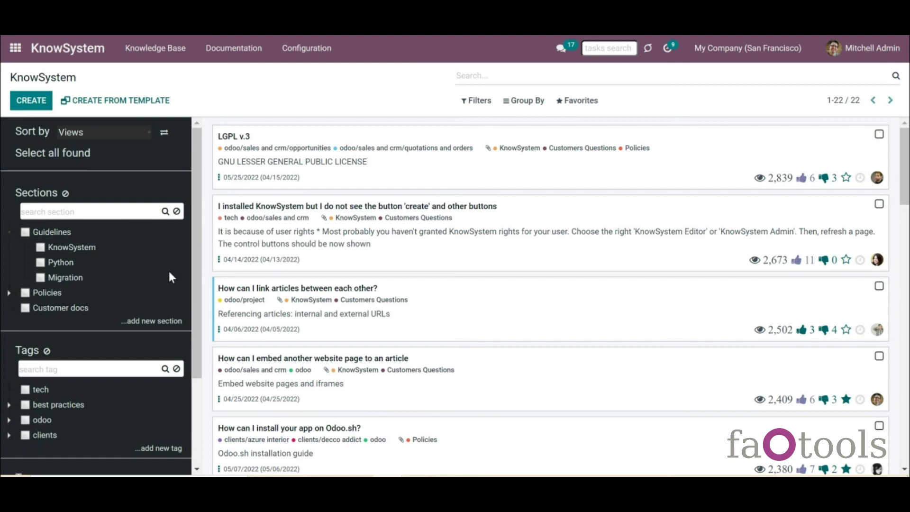
scroll(170, 275, down, 3)
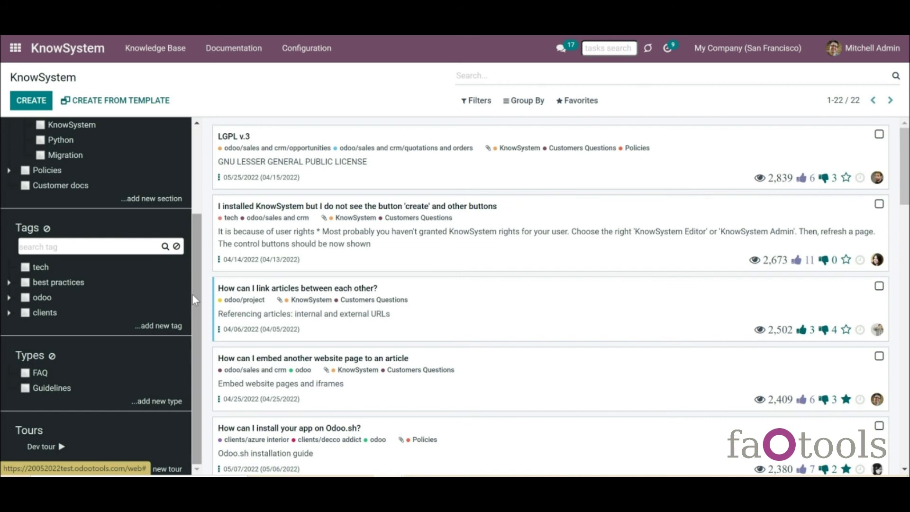
scroll(192, 295, up, 3)
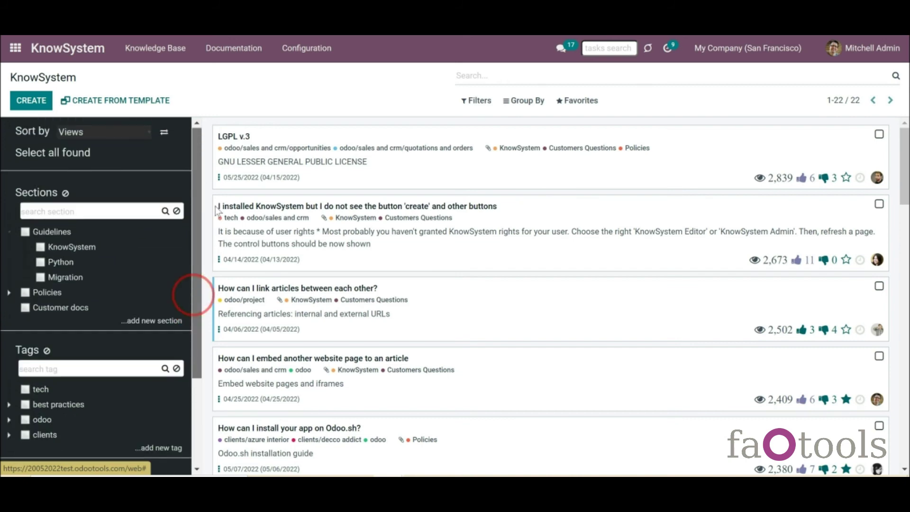
click(328, 231)
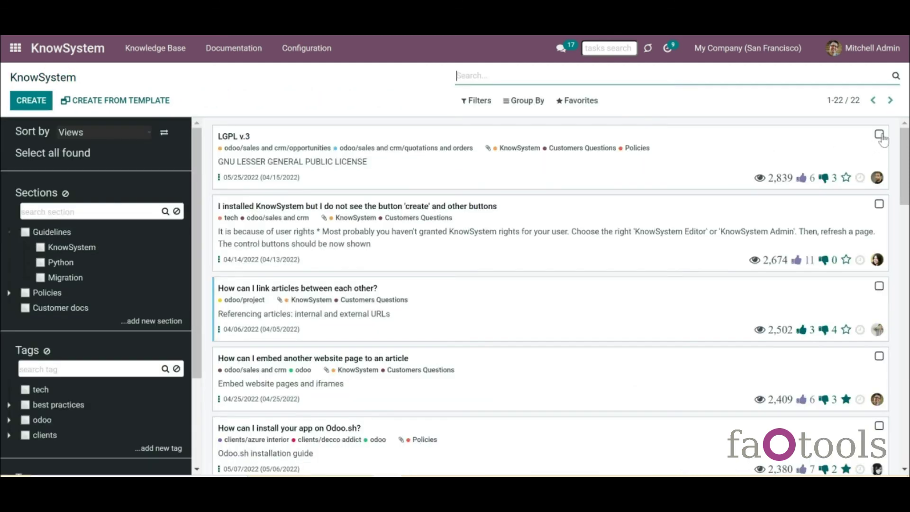
- Select LGPL v.3 and the article about the missing 'create' button, and view the available actions of "How can I link articles between each other?"
click(877, 136)
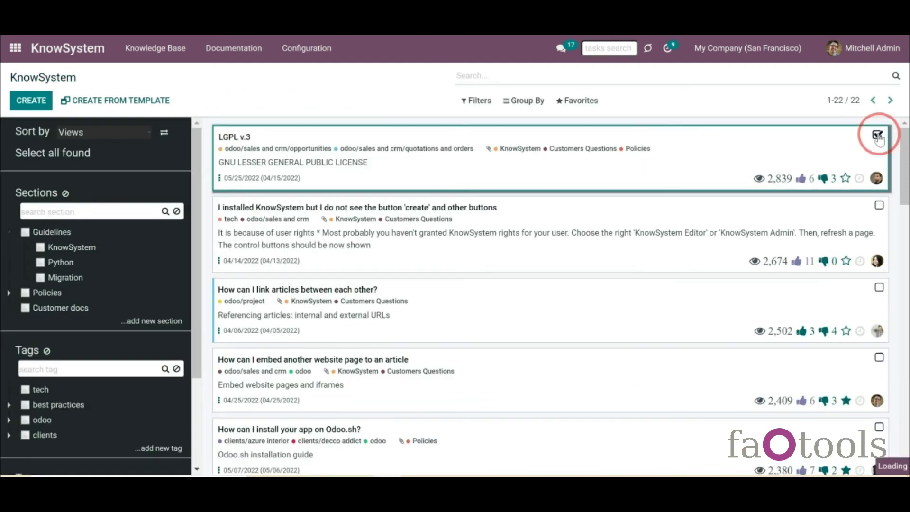
click(676, 205)
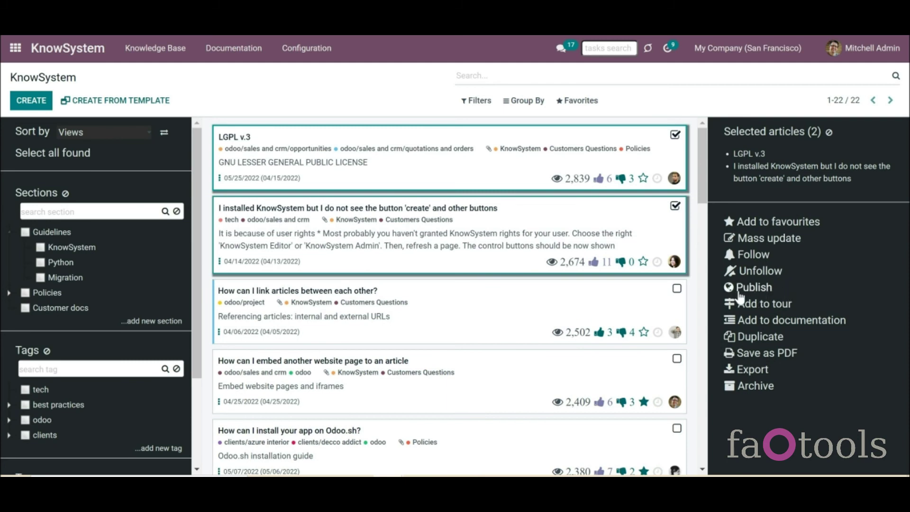
click(483, 310)
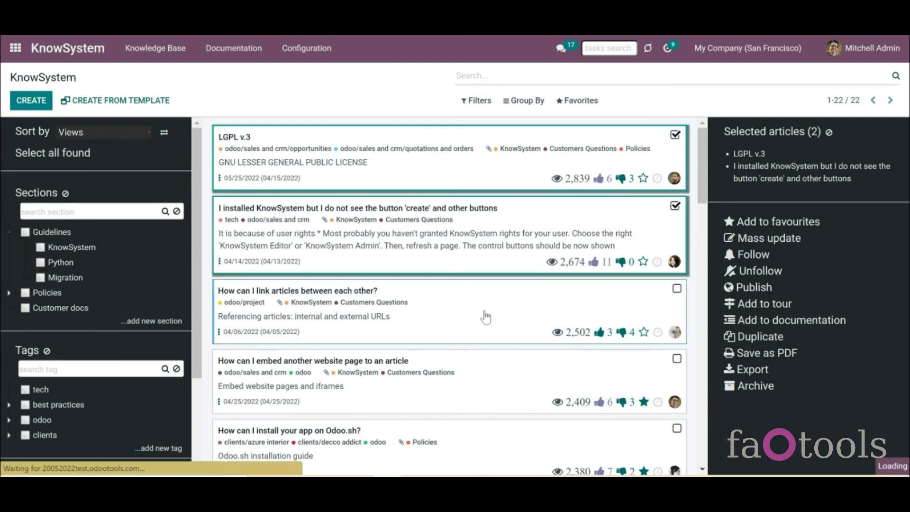
click(629, 101)
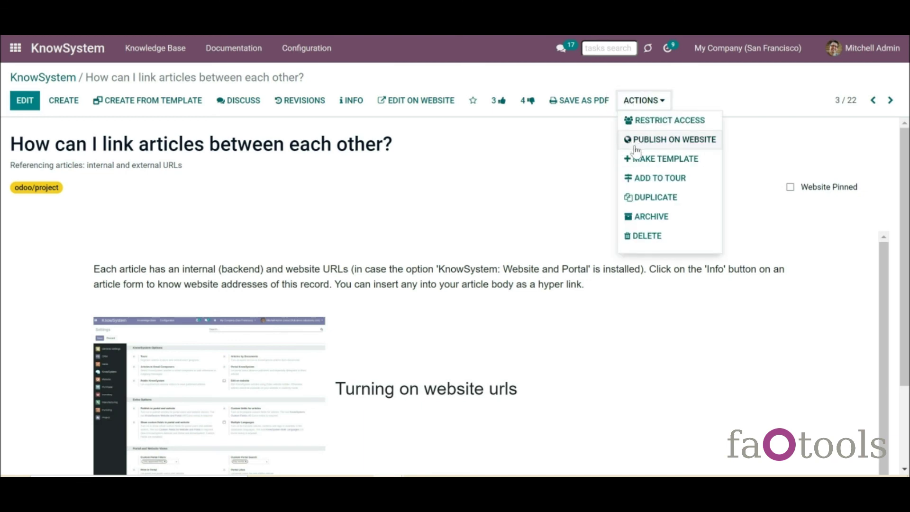
click(521, 154)
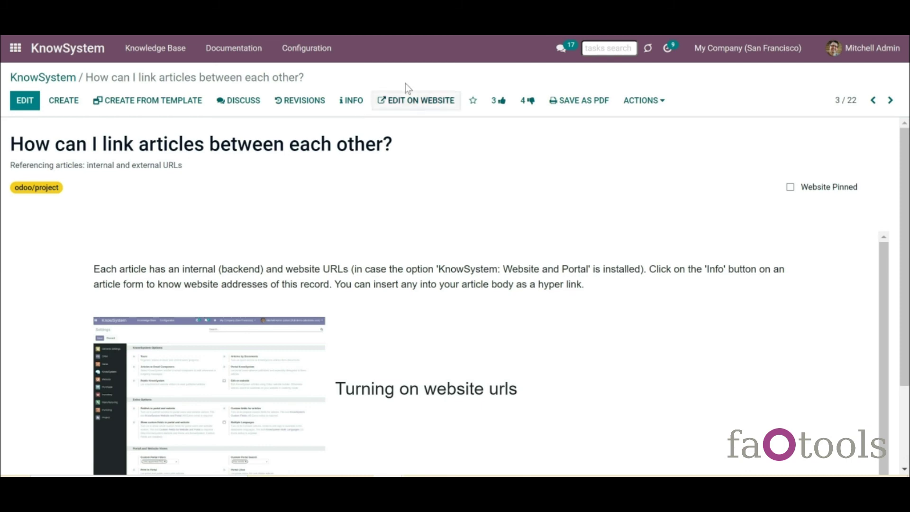
- Check the open article's info and sharing options without sending, and return to the article list with the selection cleared
click(353, 100)
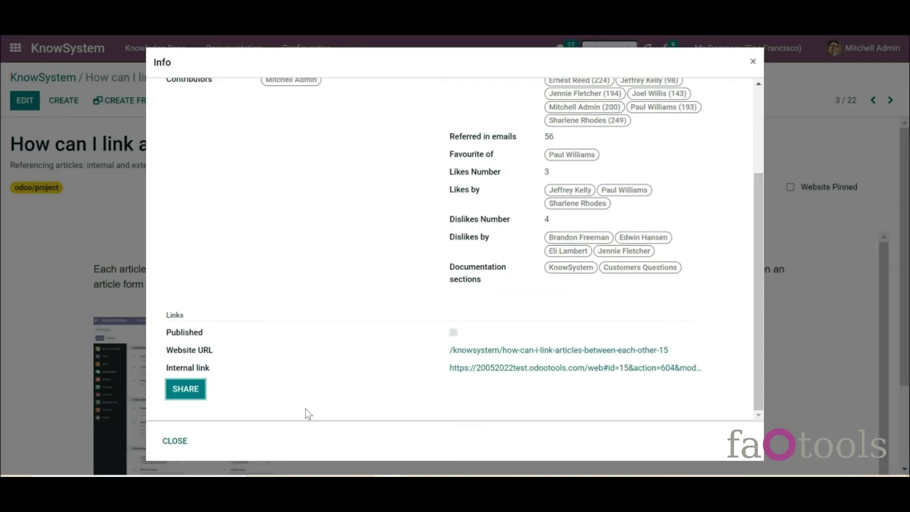
click(186, 388)
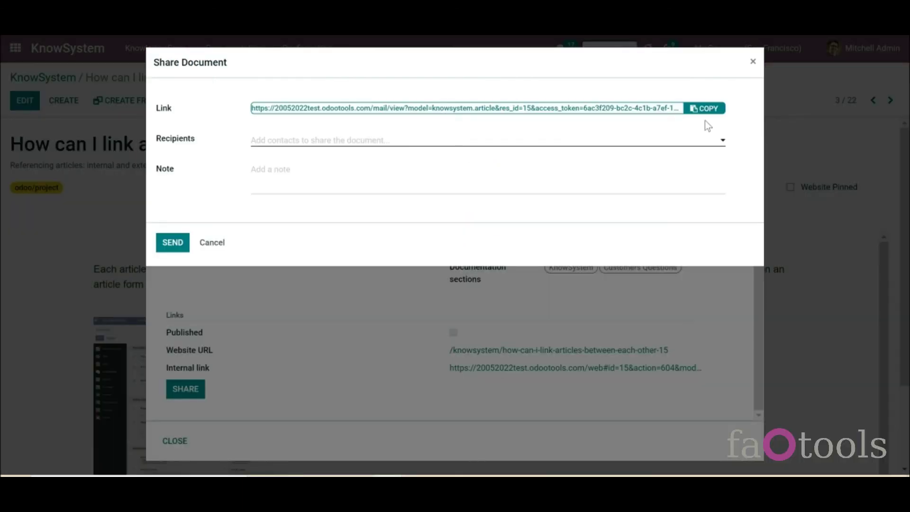
click(212, 243)
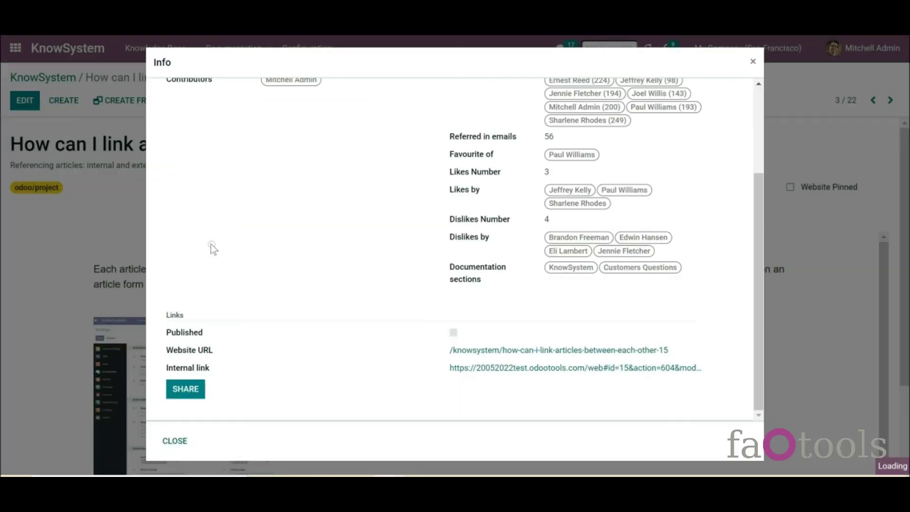
click(175, 441)
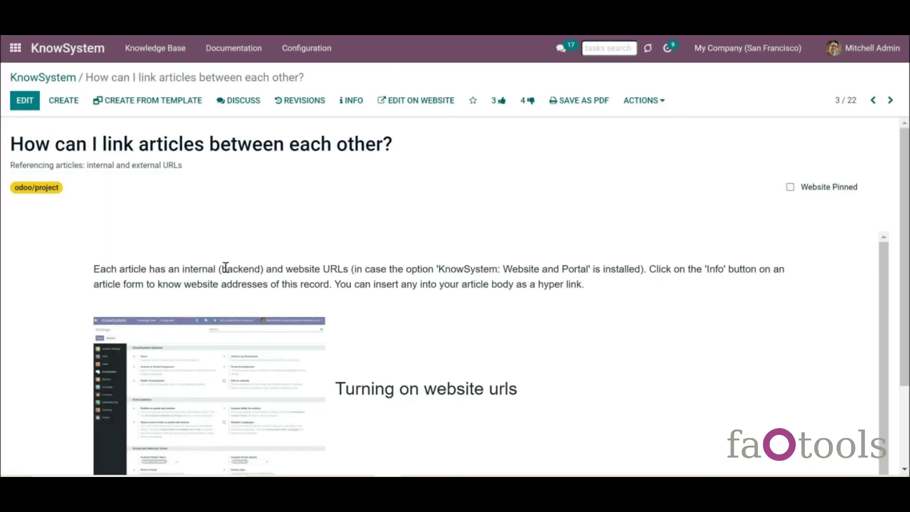
click(69, 87)
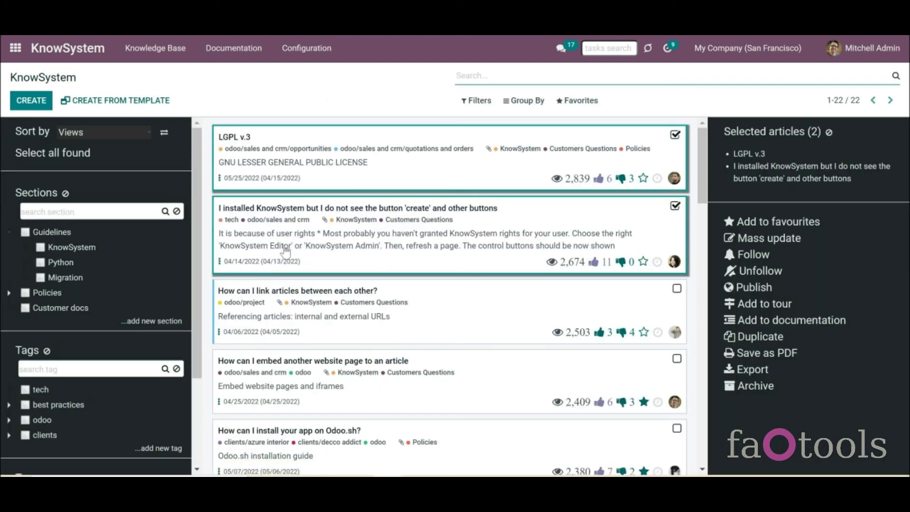
click(830, 132)
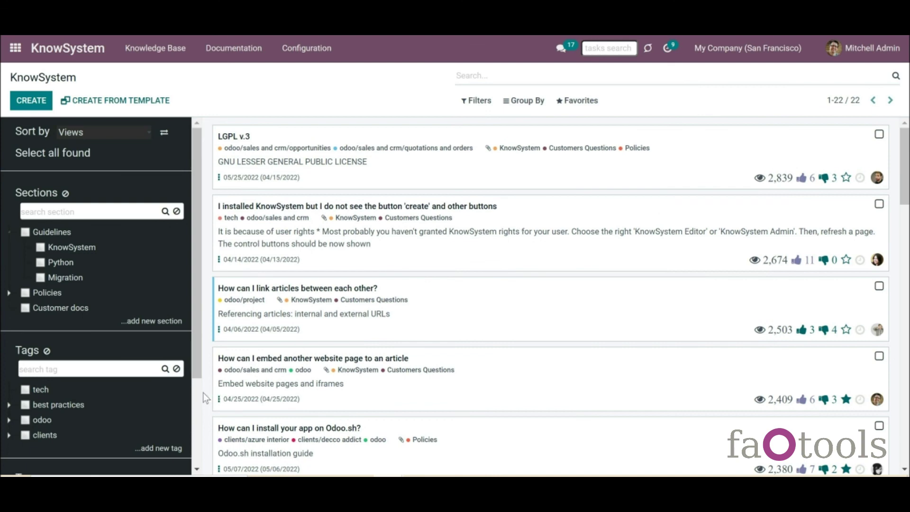
- Add Azure Interior as an allowed partner of the "best practices" tag and save the tag
scroll(198, 396, down, 3)
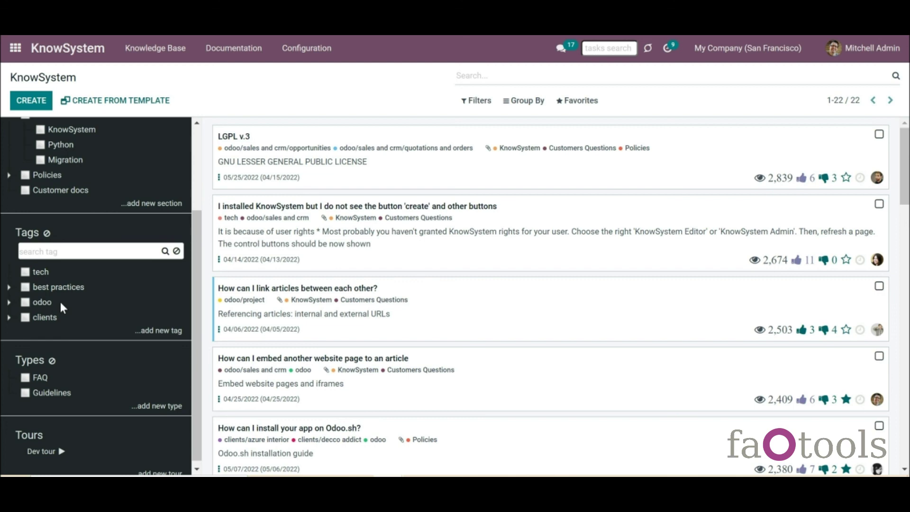
right_click(59, 286)
click(67, 351)
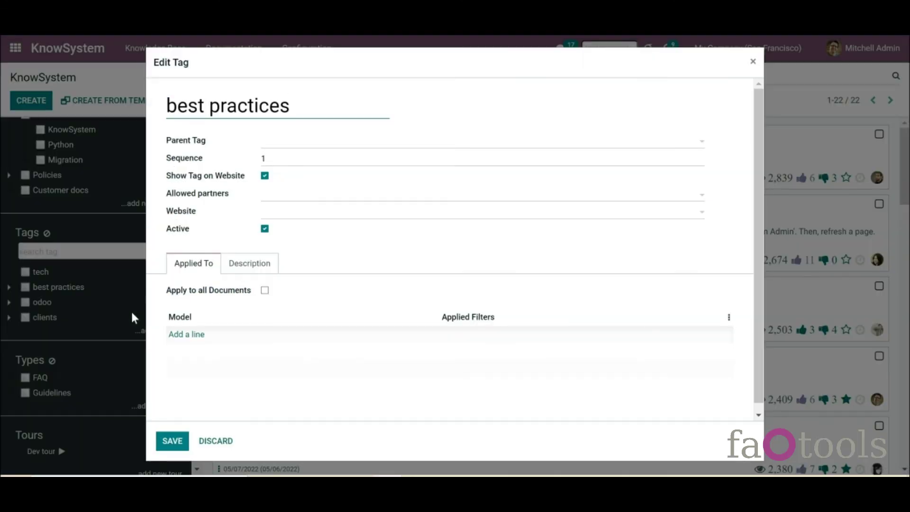
click(280, 196)
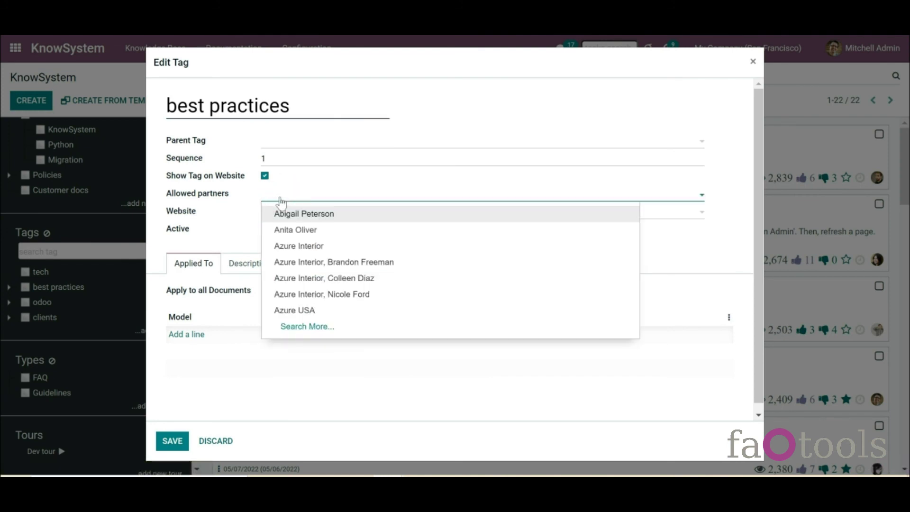
click(300, 243)
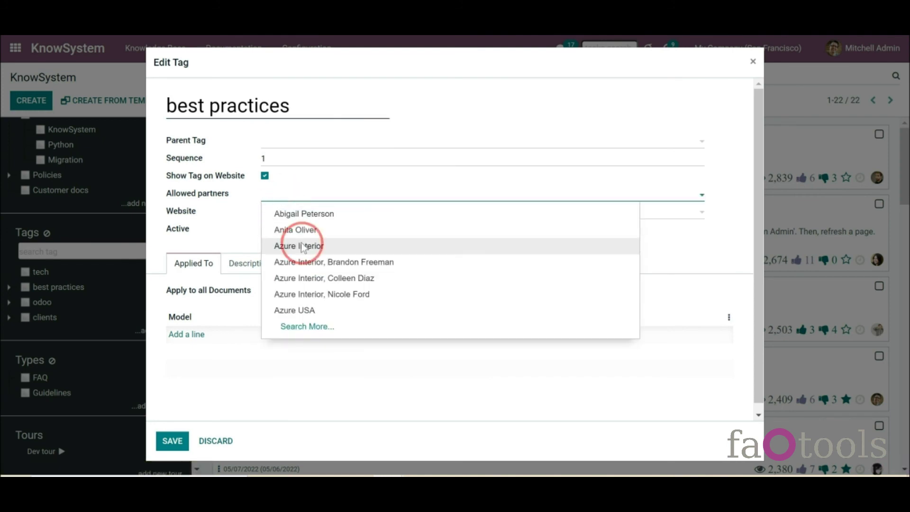
click(174, 441)
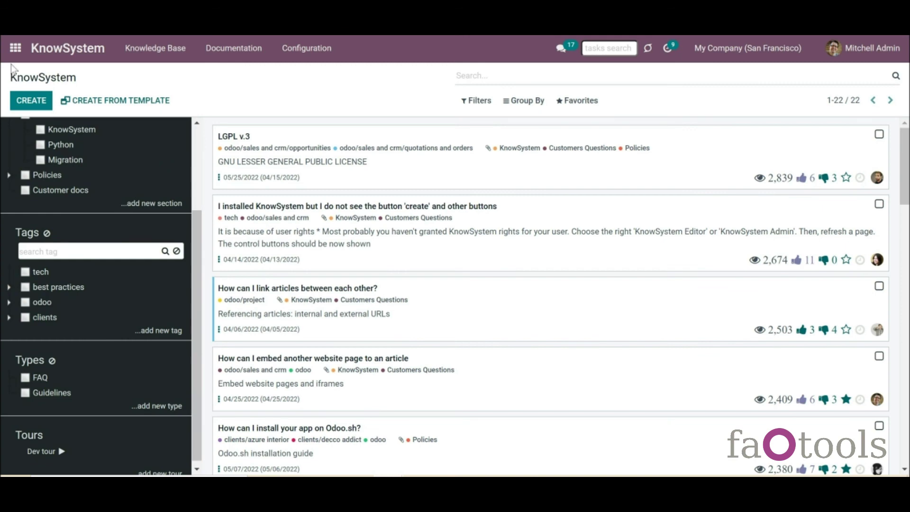
- Open the Deco Addict record in Contacts, add the KnowSystem tag best practices/use cases and save
click(15, 49)
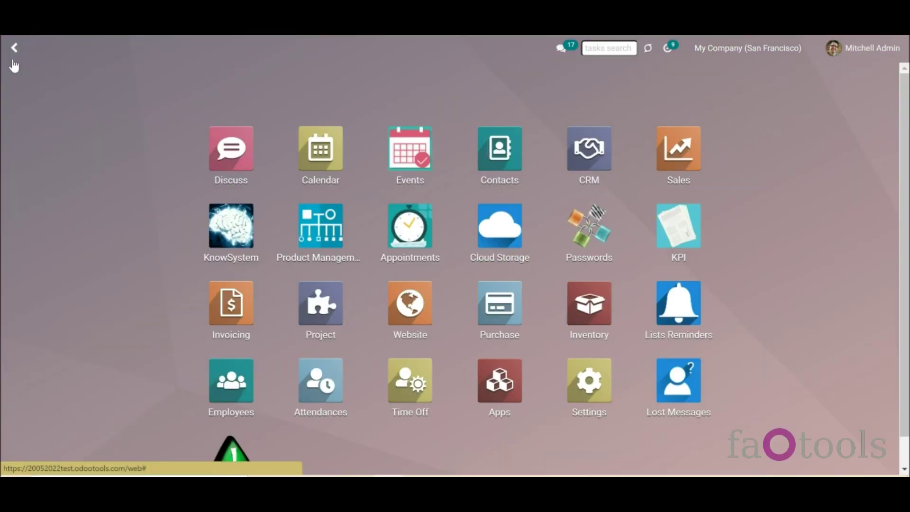
click(524, 153)
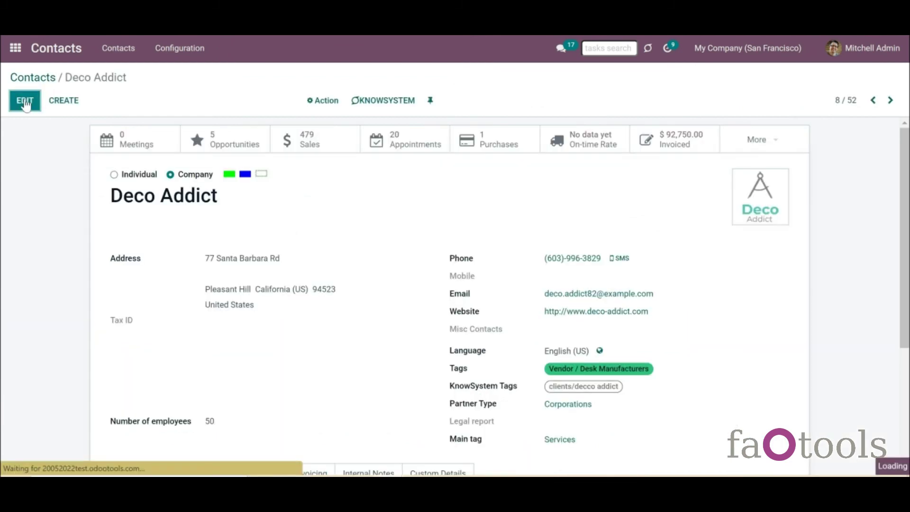
click(25, 102)
click(678, 388)
click(673, 290)
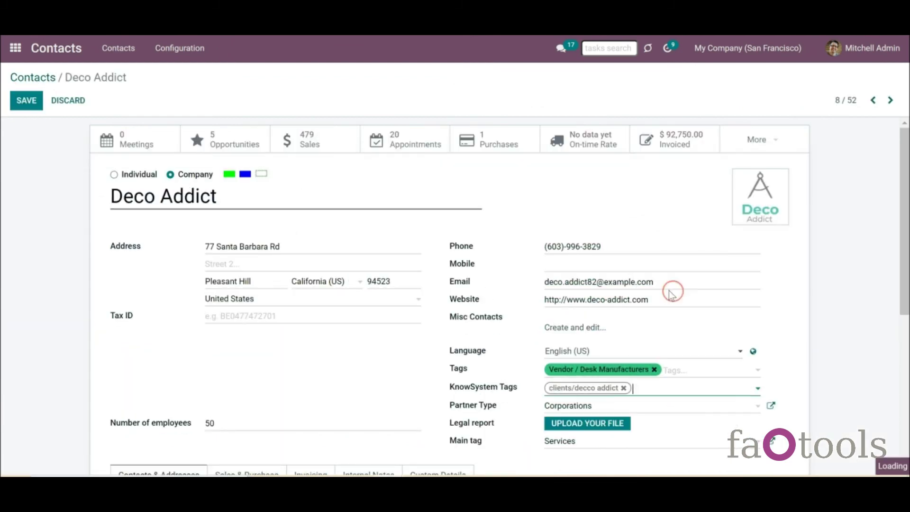
click(25, 100)
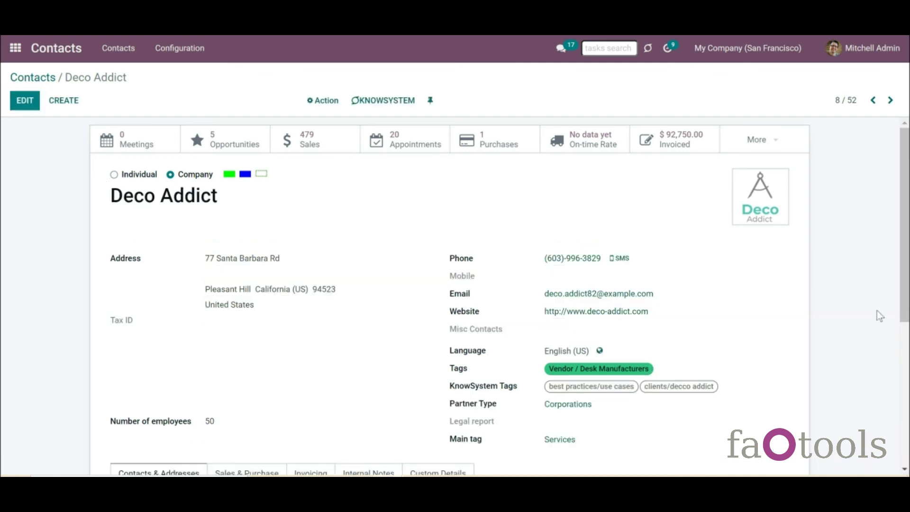
- Return to the knowledge base, filter the articles by the KnowSystem section and select all found
drag(906, 295, 905, 299)
scroll(903, 294, down, 3)
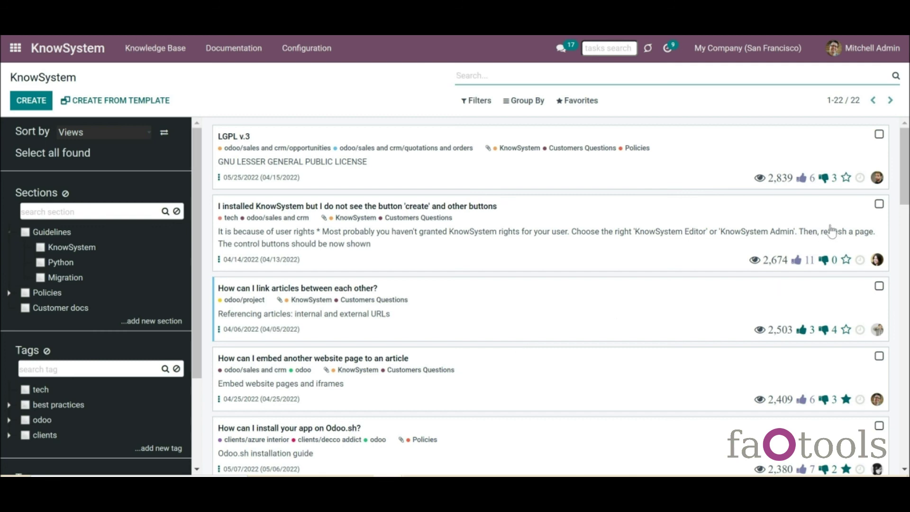
click(71, 247)
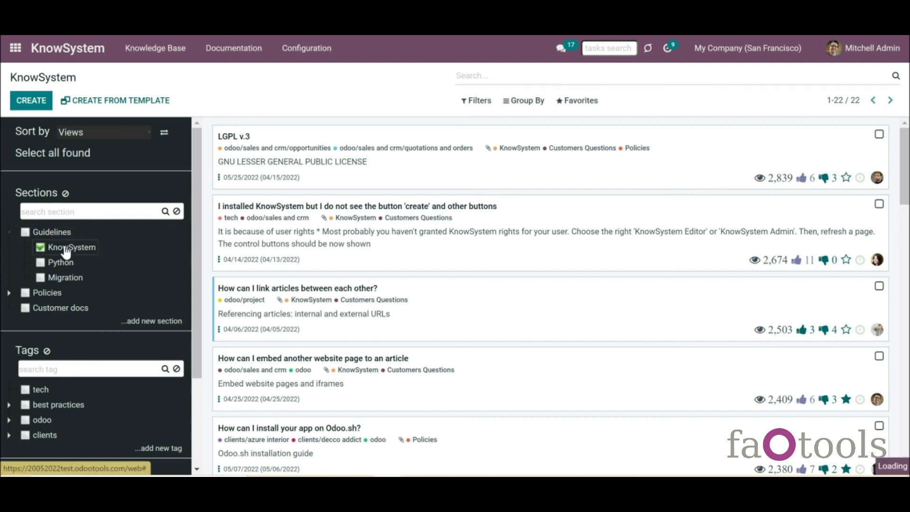
click(71, 153)
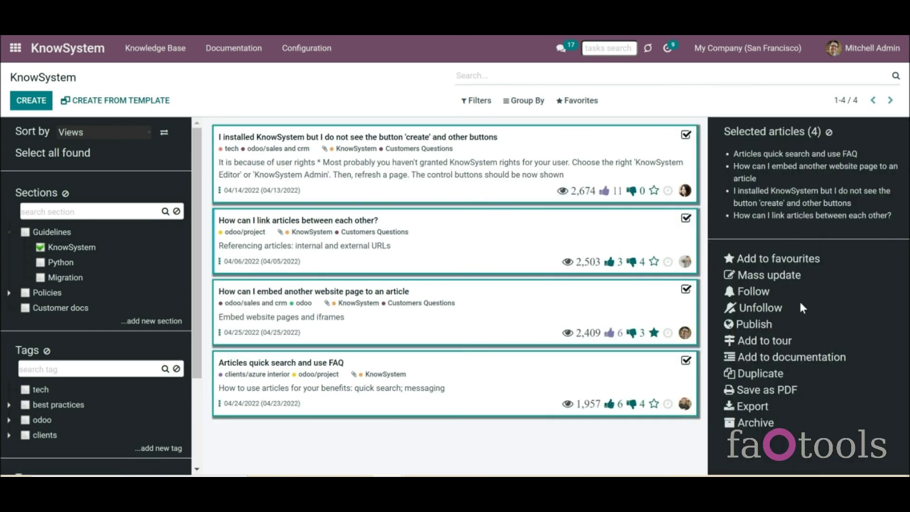
- Export the selected articles as an import-compatible XLSX file
click(757, 405)
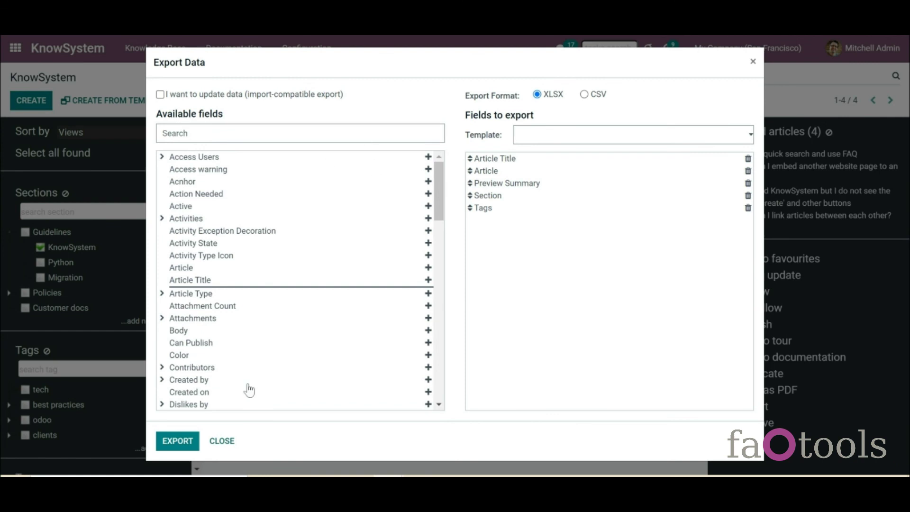
click(186, 98)
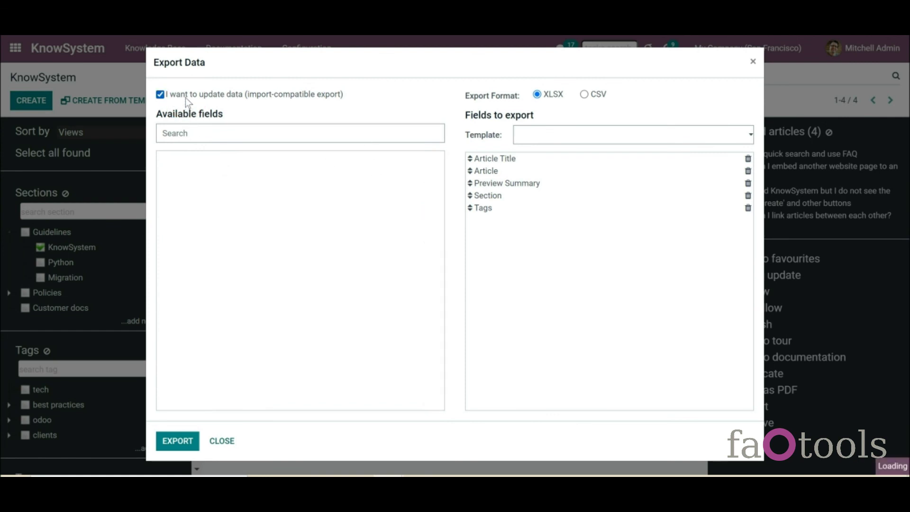
click(186, 441)
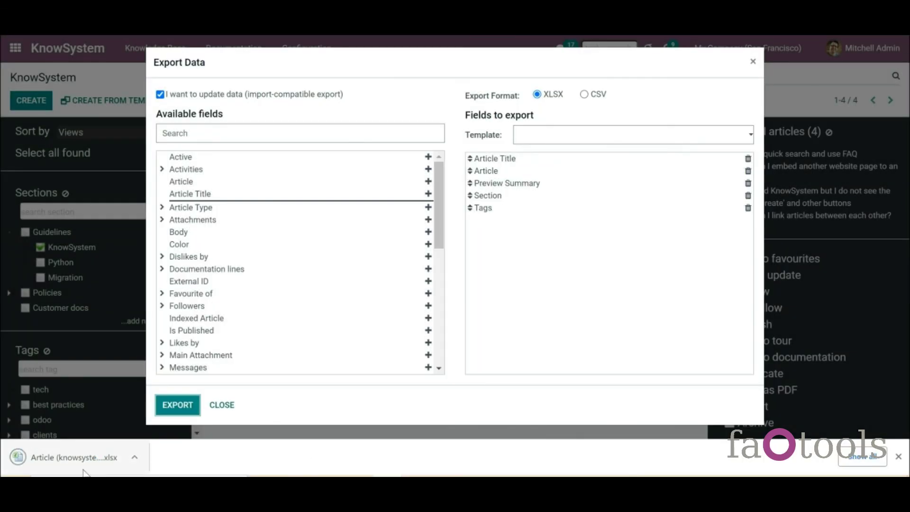
- Open the exported XLSX file to examine its article columns, and close the data export window
click(90, 458)
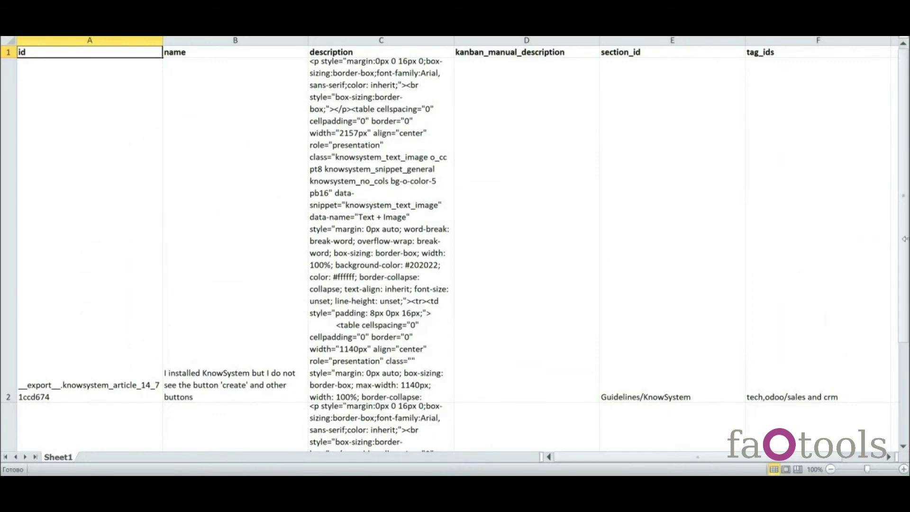
mouse_move(905, 231)
mouse_down()
mouse_move(908, 348)
mouse_move(905, 240)
mouse_up()
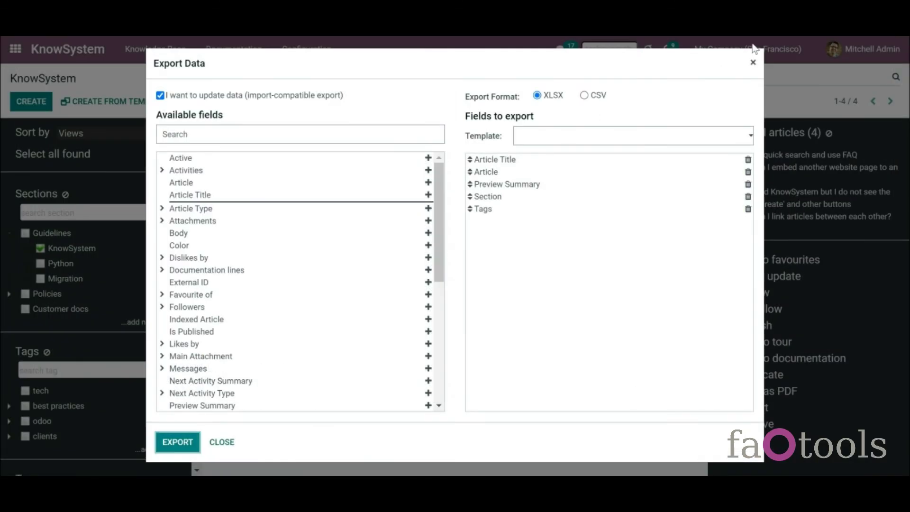
click(750, 66)
- Archive the selected KnowSystem section articles and clear the article selection
click(743, 424)
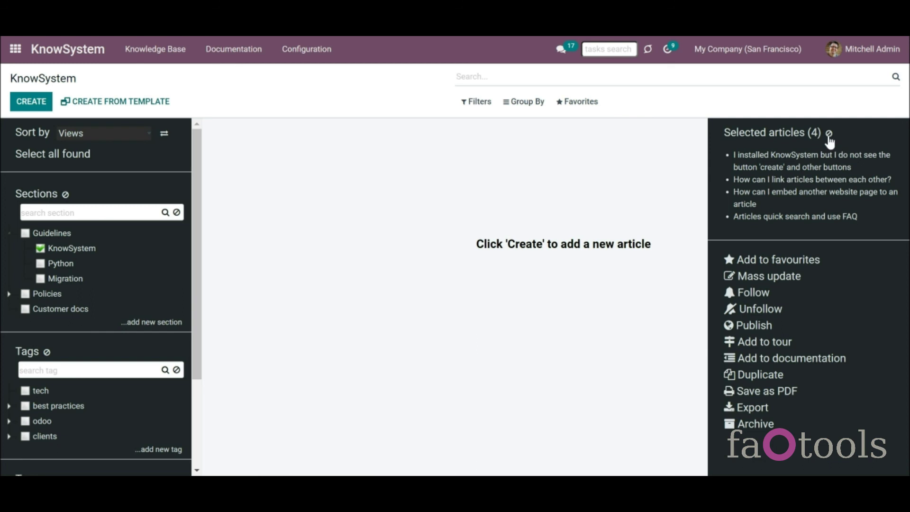
click(828, 135)
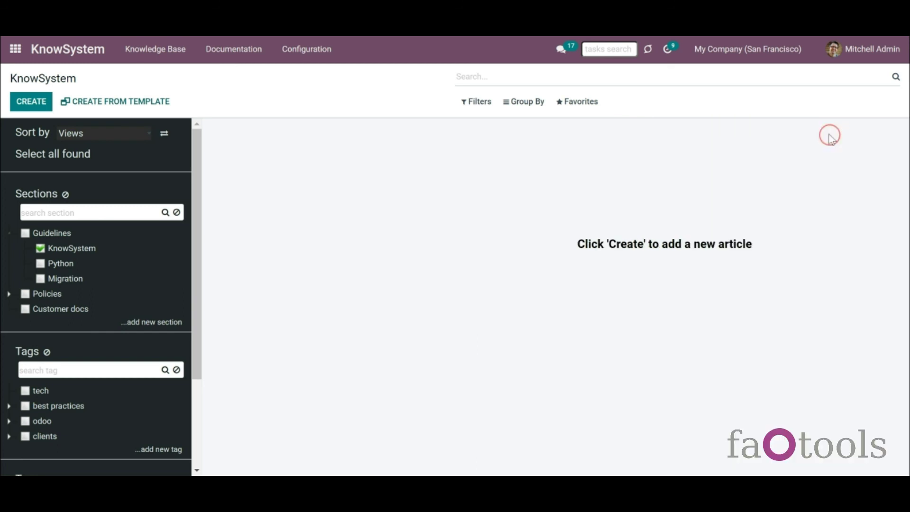
- Import the exported article XLSX file into the knowledge base, using its first row as header
click(571, 105)
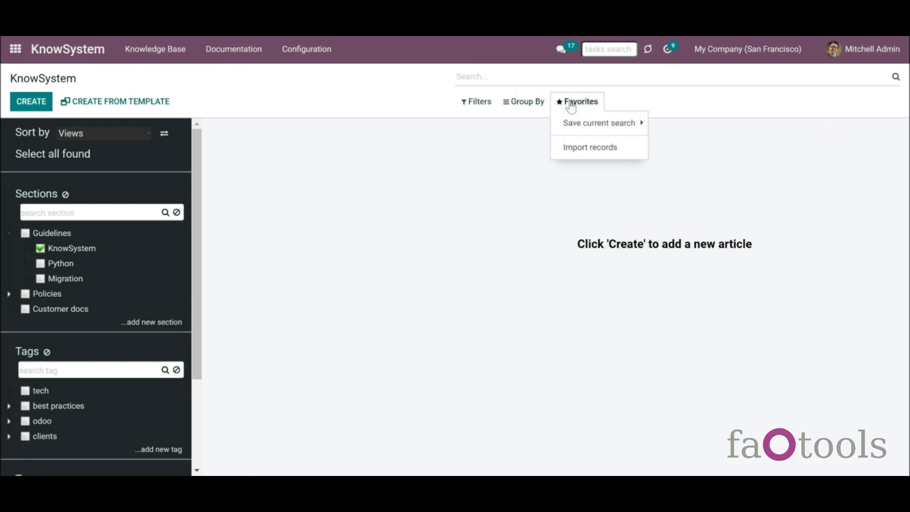
click(577, 151)
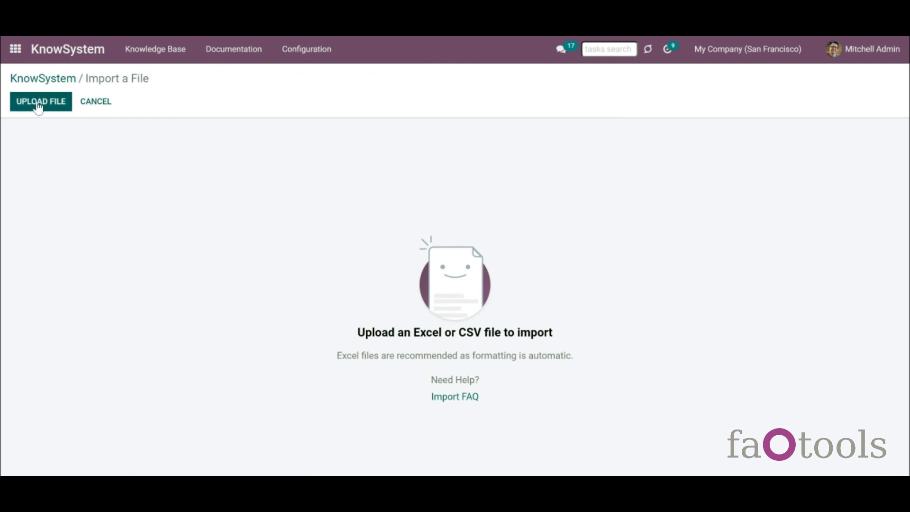
click(40, 103)
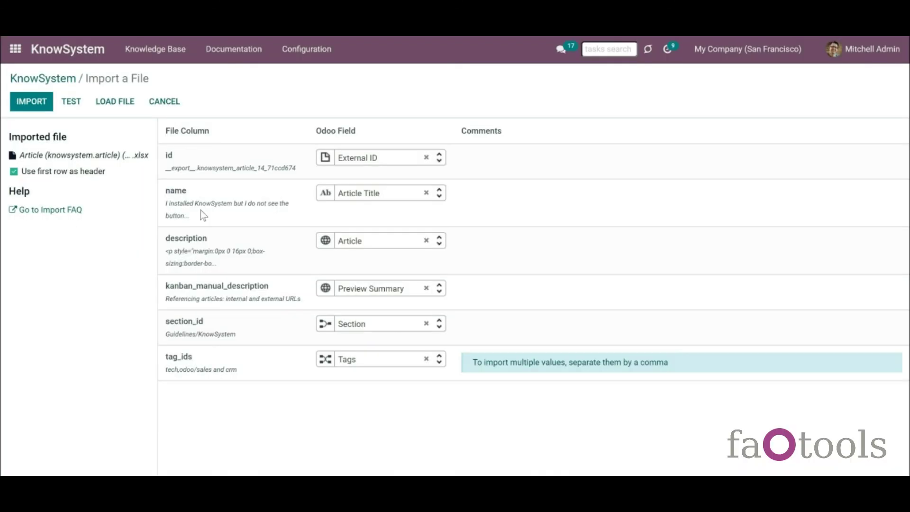
click(32, 101)
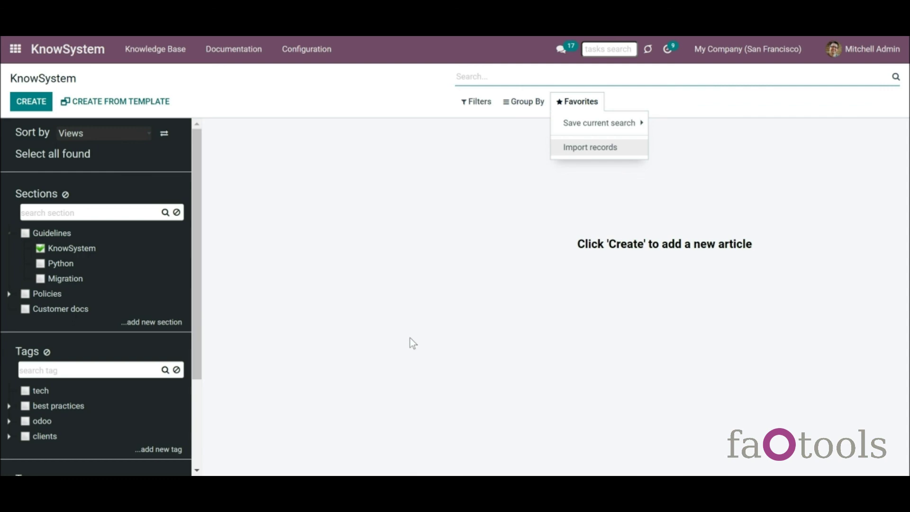
click(479, 297)
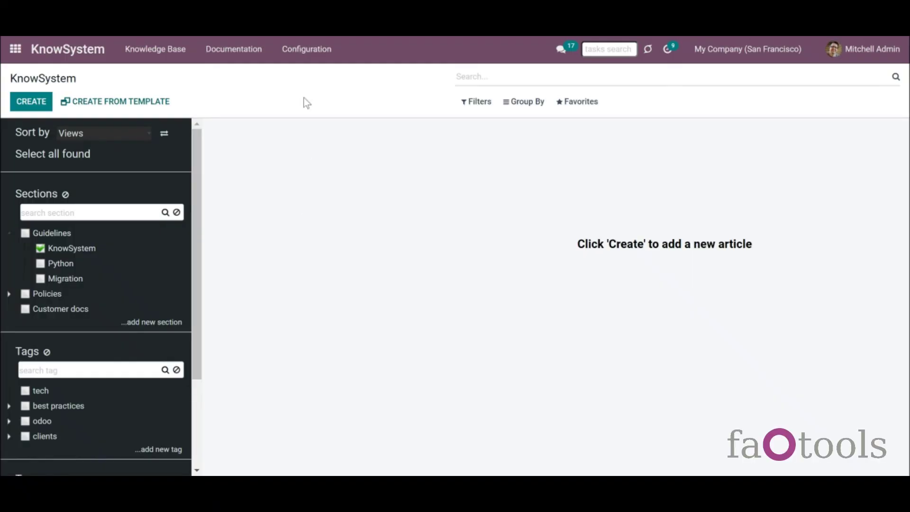
- Open the KnowSystem settings and check the Custom fields for articles option under Extra Options
click(307, 50)
click(315, 204)
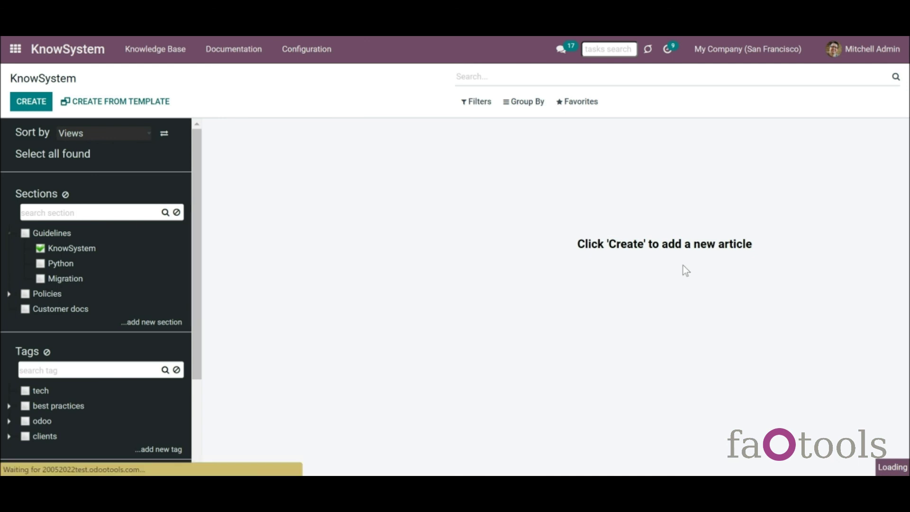
scroll(900, 157, down, 2)
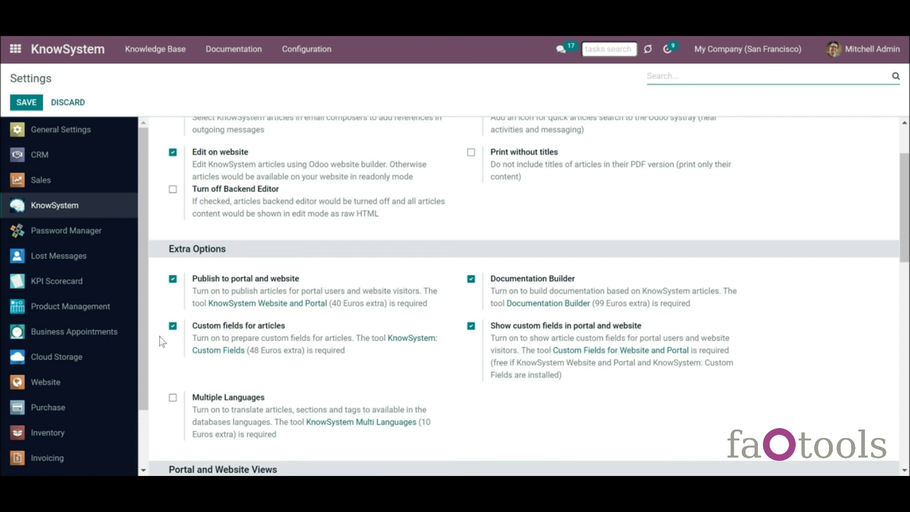
- Create an article type named Extra and save it
click(310, 55)
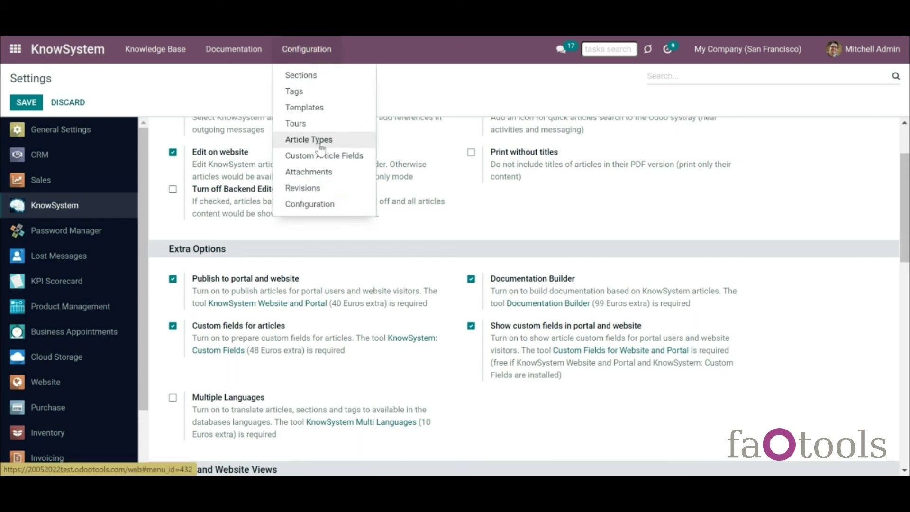
click(319, 143)
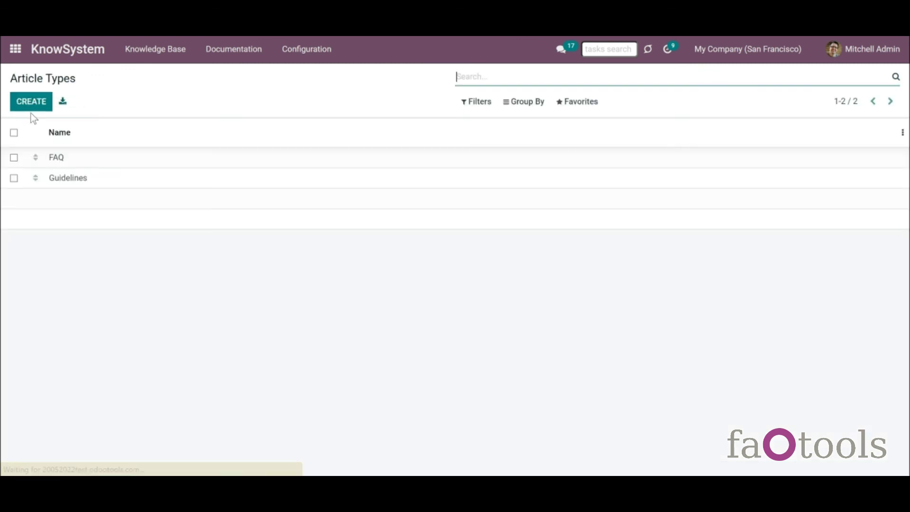
click(31, 106)
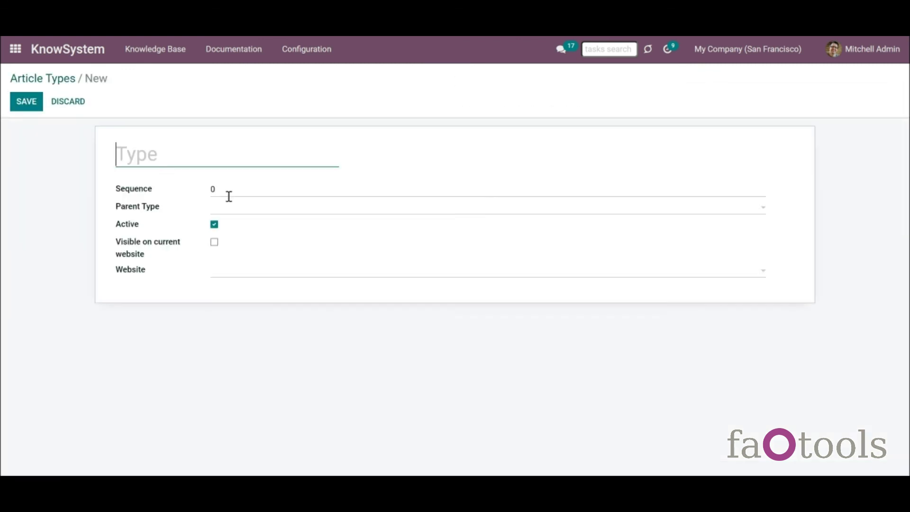
text(Extra)
click(33, 113)
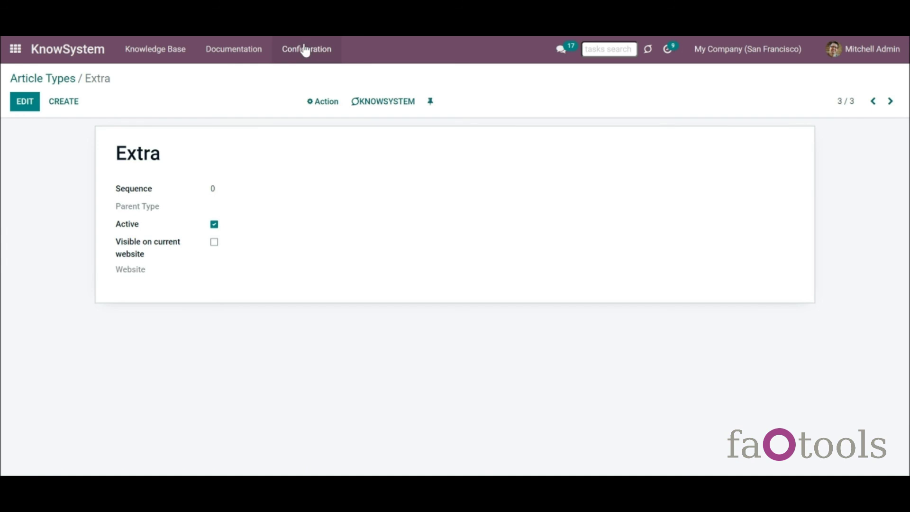
- Create a custom article field labelled Attachment with the type Binary, limited to the Extra article type
click(306, 49)
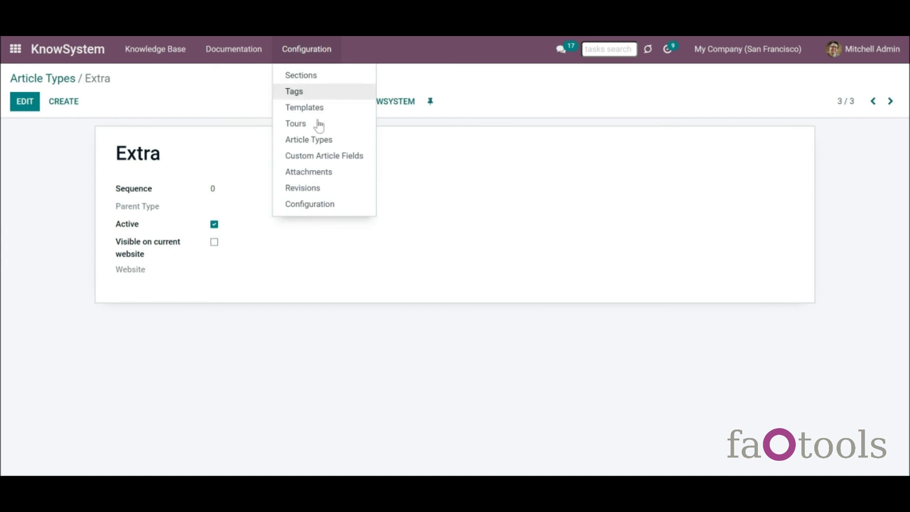
click(327, 160)
click(28, 102)
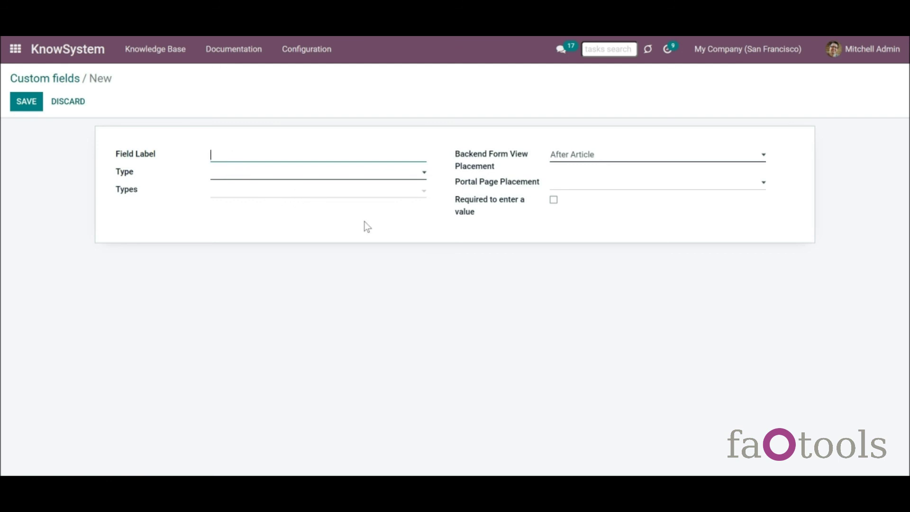
click(353, 173)
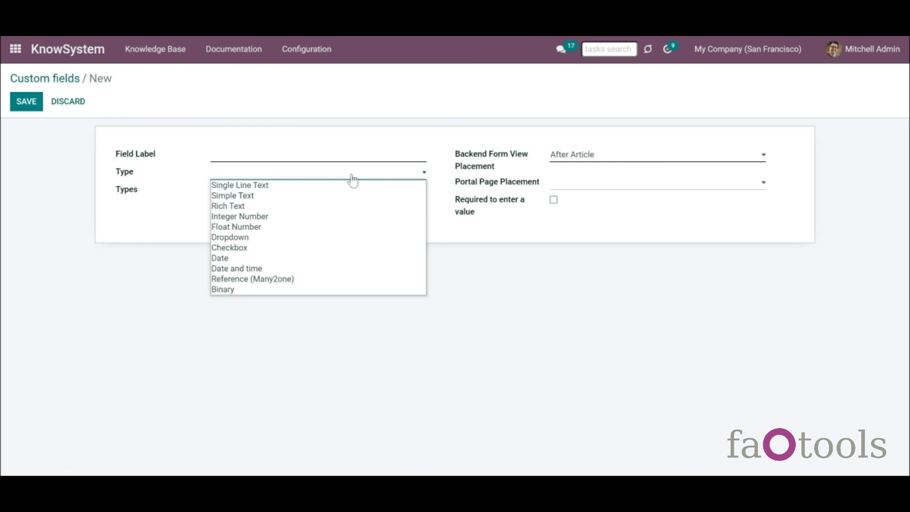
click(321, 154)
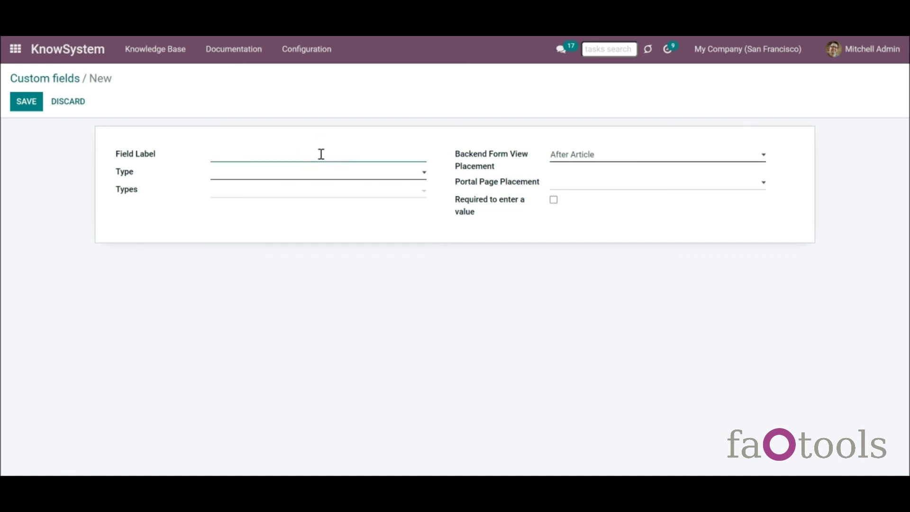
text(Attachment)
click(305, 174)
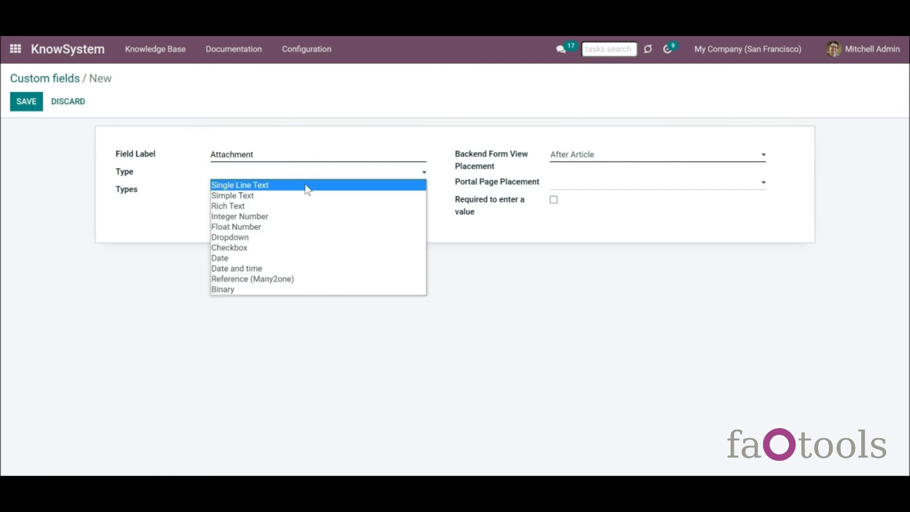
click(291, 290)
click(287, 194)
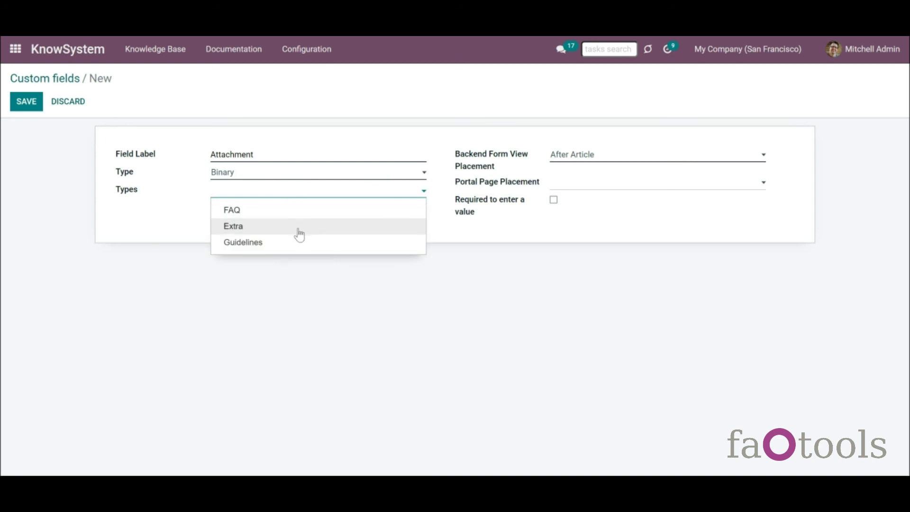
click(295, 229)
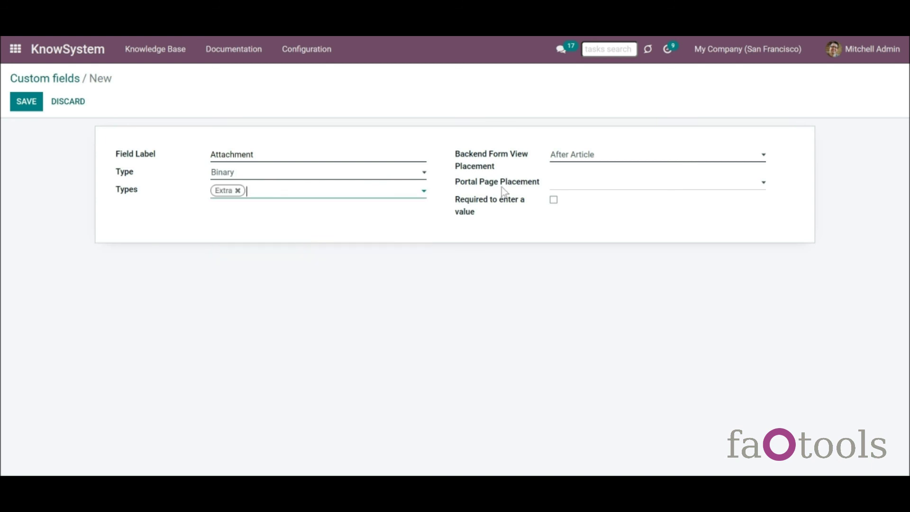
- Place the Attachment field in the Left Column of the backend form, make its value required and save it
click(636, 160)
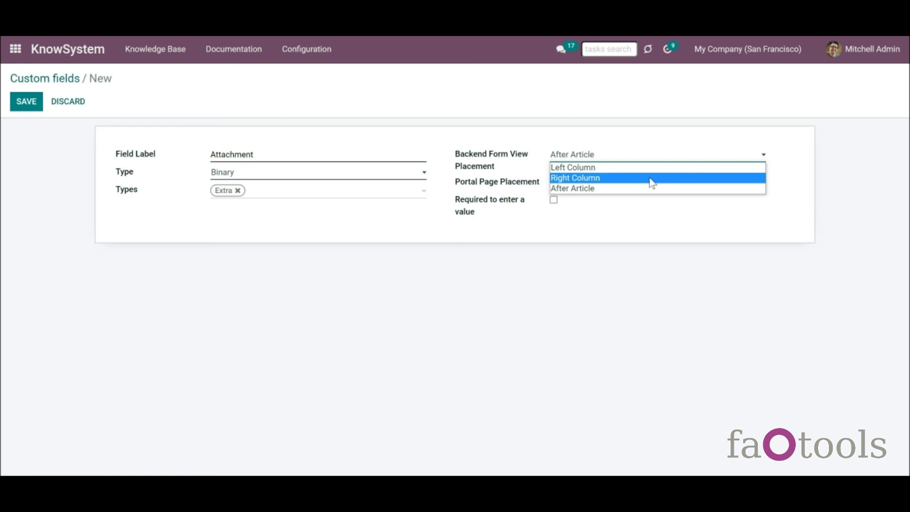
click(647, 169)
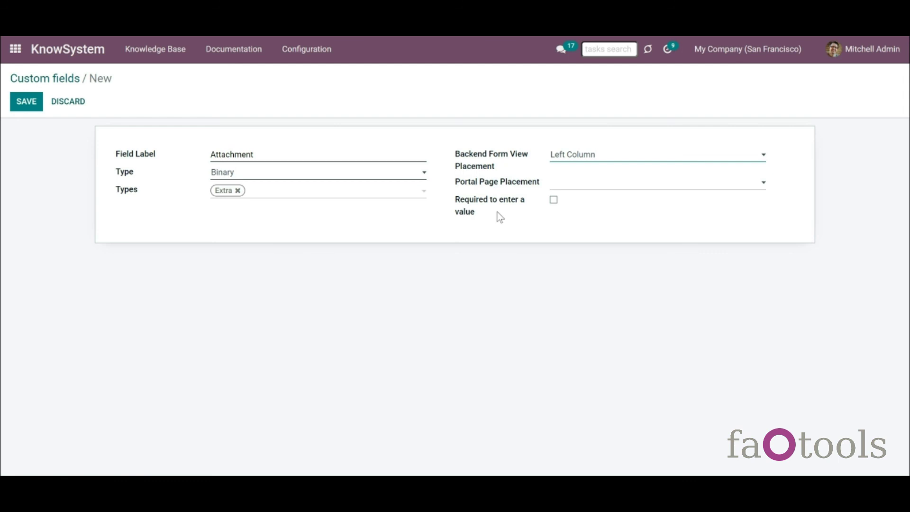
click(554, 199)
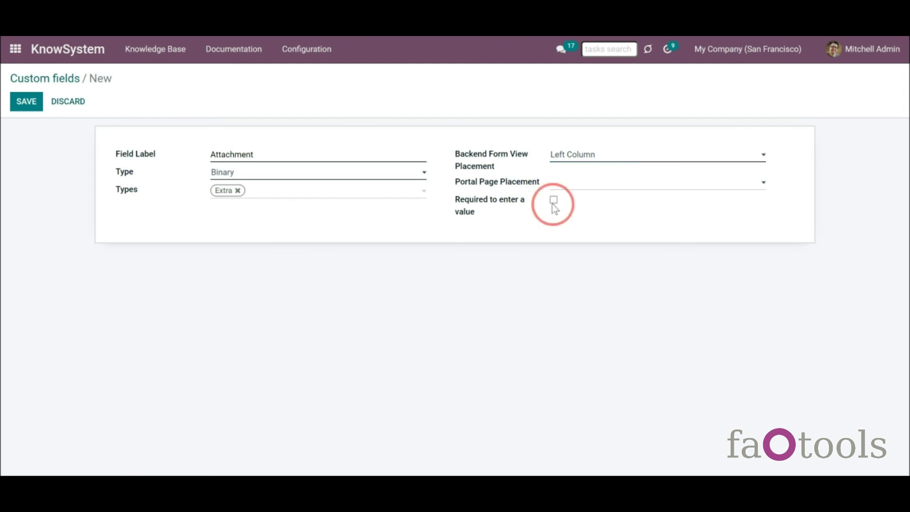
click(27, 107)
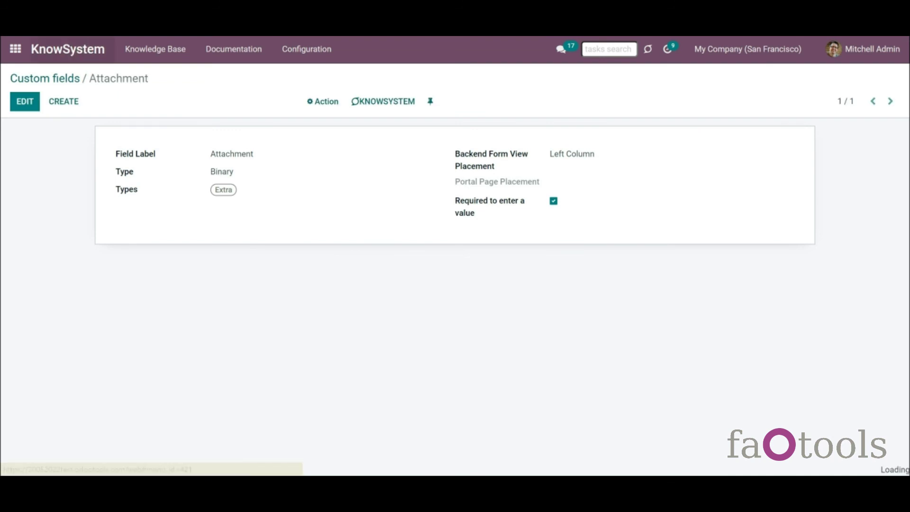
- Set the article "How can I install your app on Odoo.sh?" to type Extra, upload Article (knowsystem.article) (3).xlsx as its Attachment and save
click(25, 100)
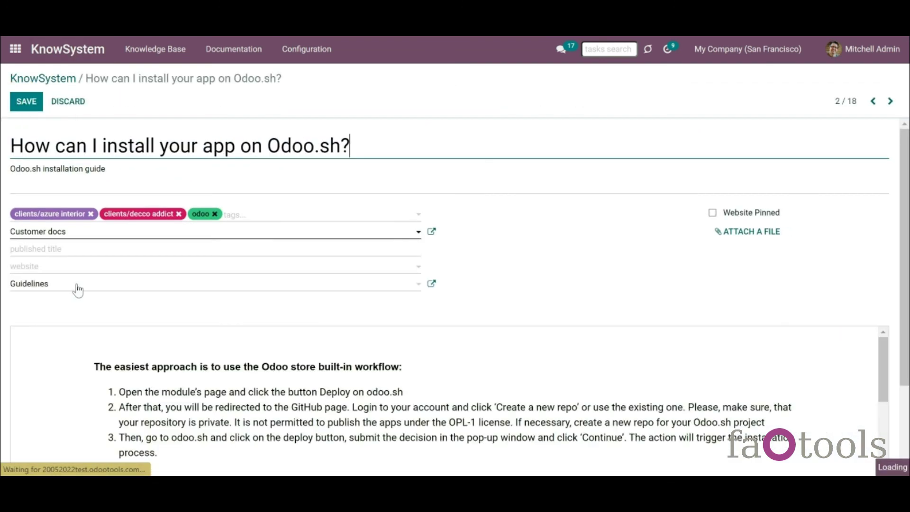
click(77, 286)
click(76, 320)
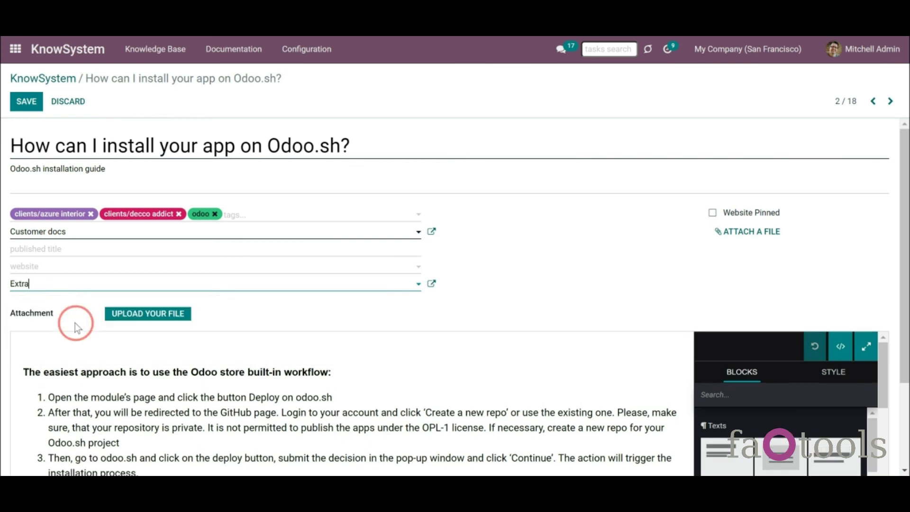
click(28, 100)
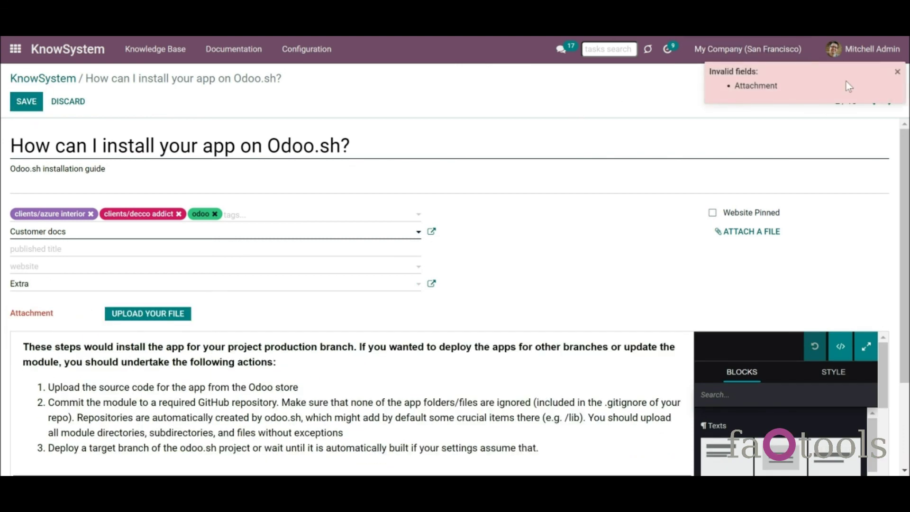
click(135, 314)
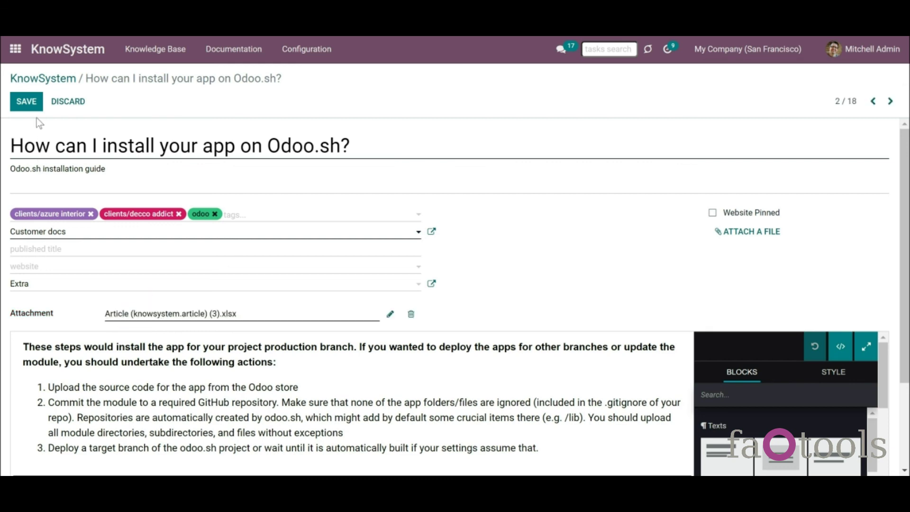
click(27, 102)
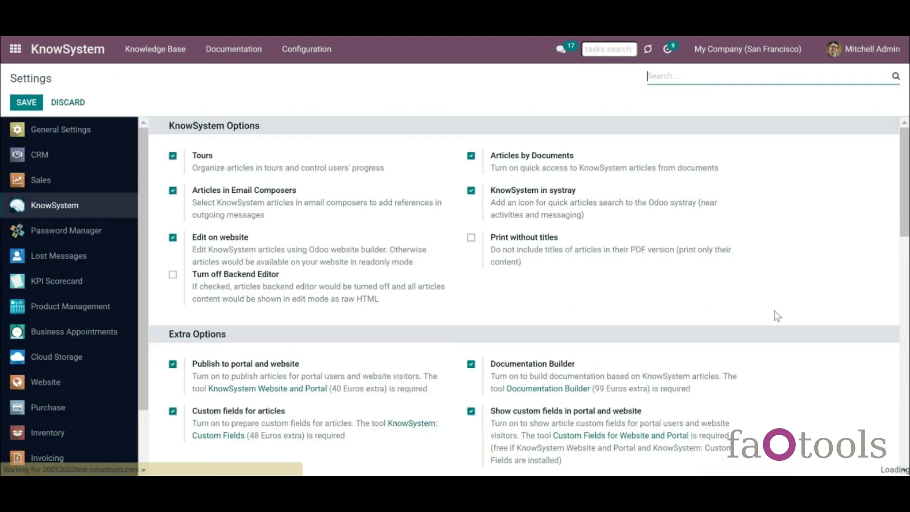
- Create a custom article field labelled Date with the type Date
scroll(872, 228, down, 3)
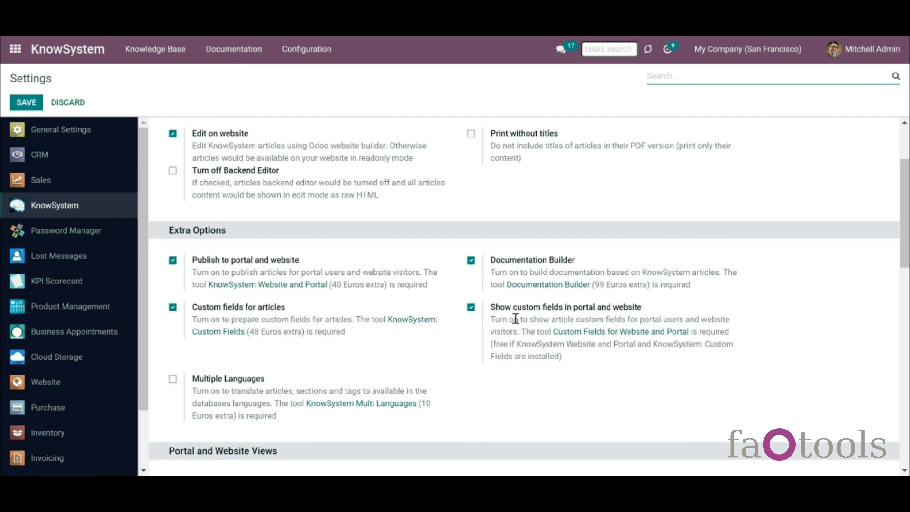
click(321, 56)
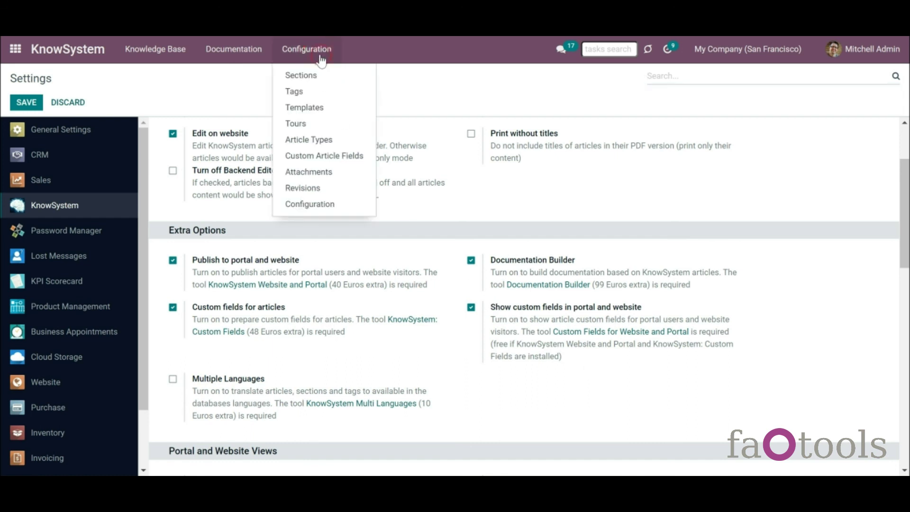
click(327, 160)
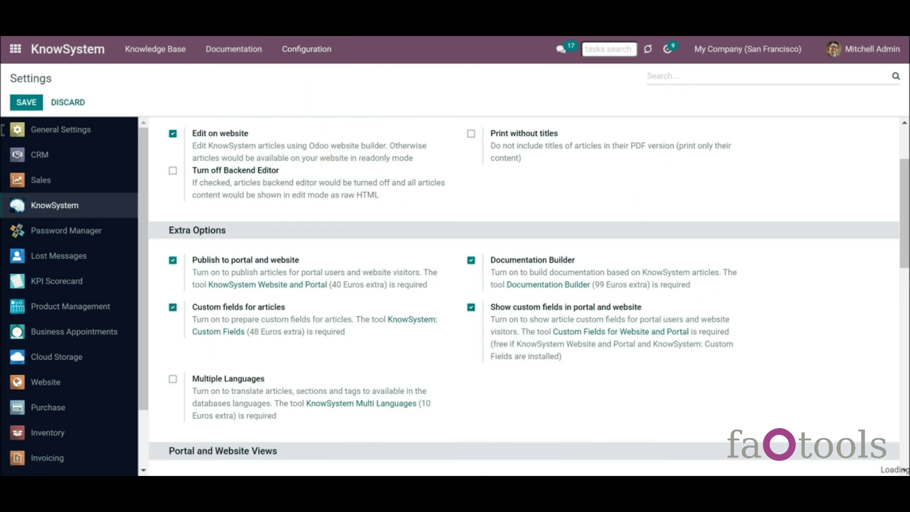
click(28, 112)
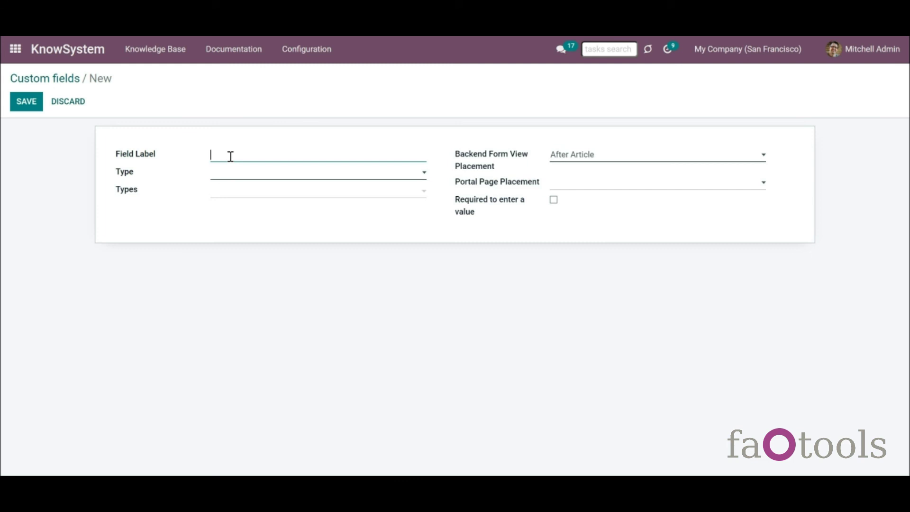
click(576, 183)
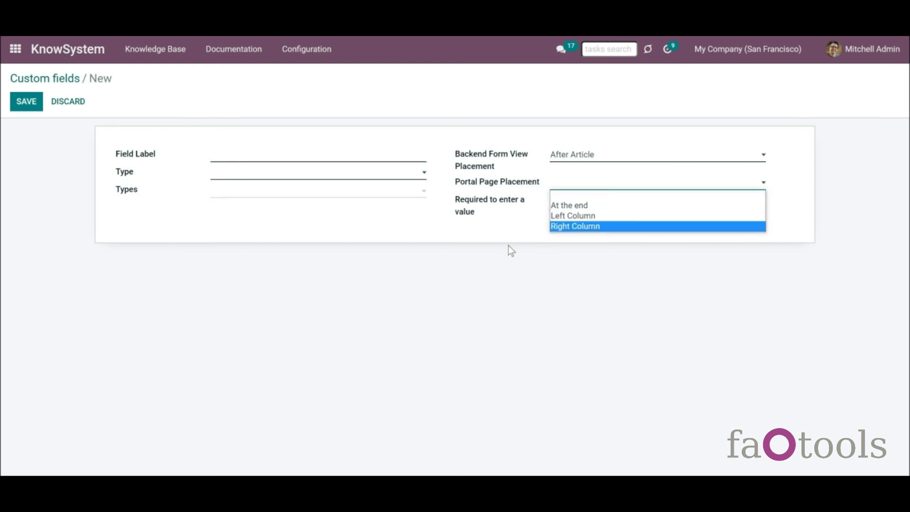
click(496, 250)
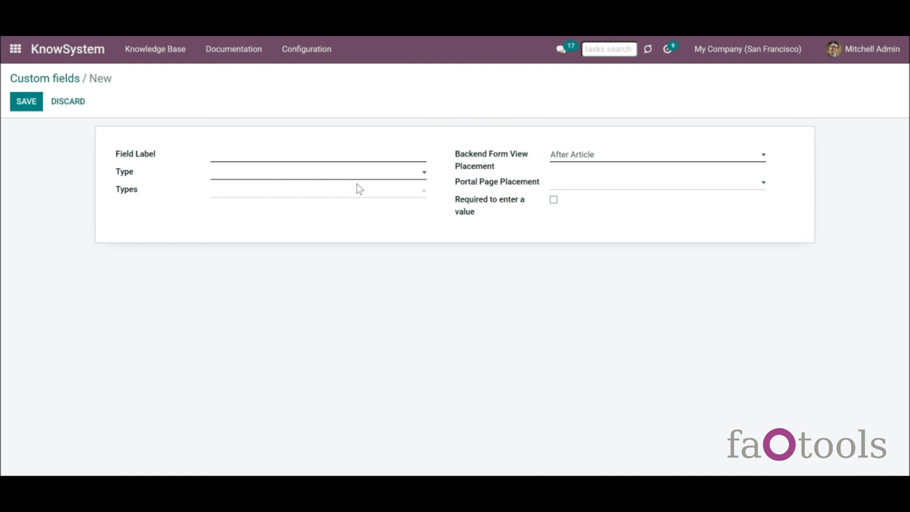
click(334, 160)
text(Date)
click(324, 178)
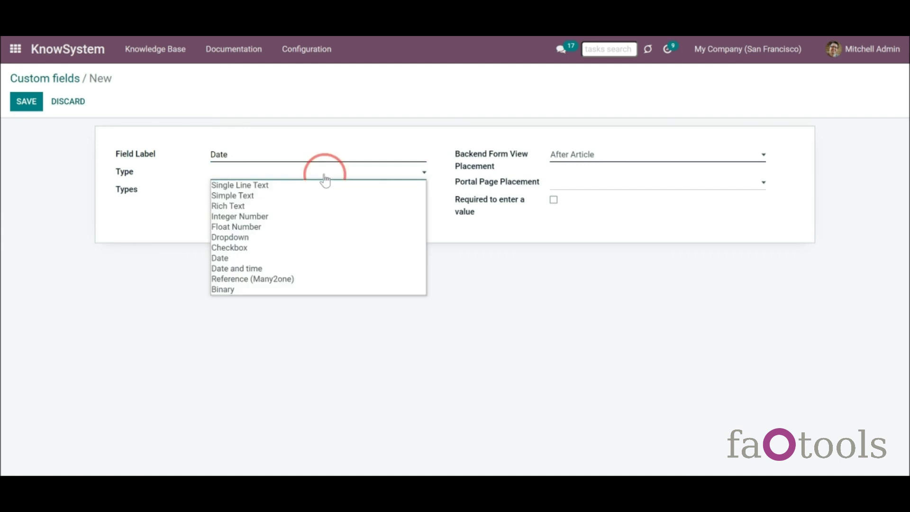
click(316, 262)
- Set the Date field's portal page placement to At the end, limit it to the Extra article type and save it
click(567, 189)
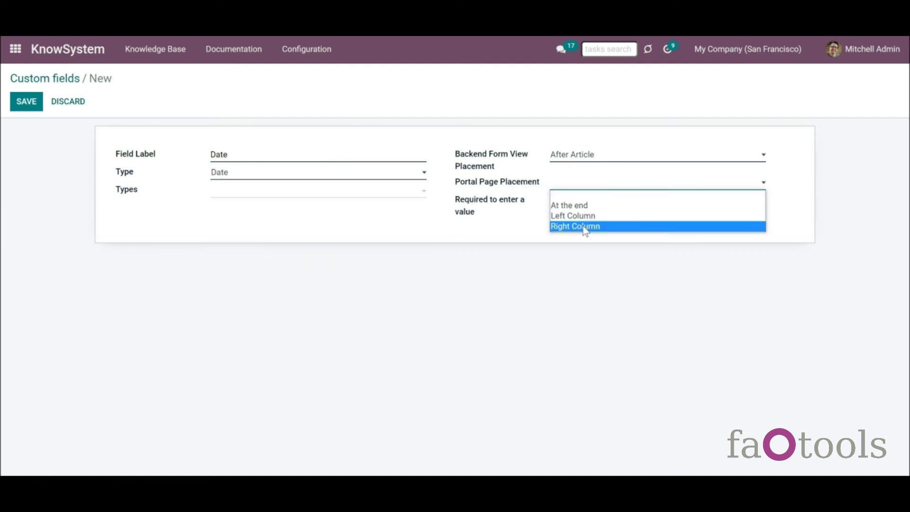
click(580, 207)
click(296, 197)
click(271, 228)
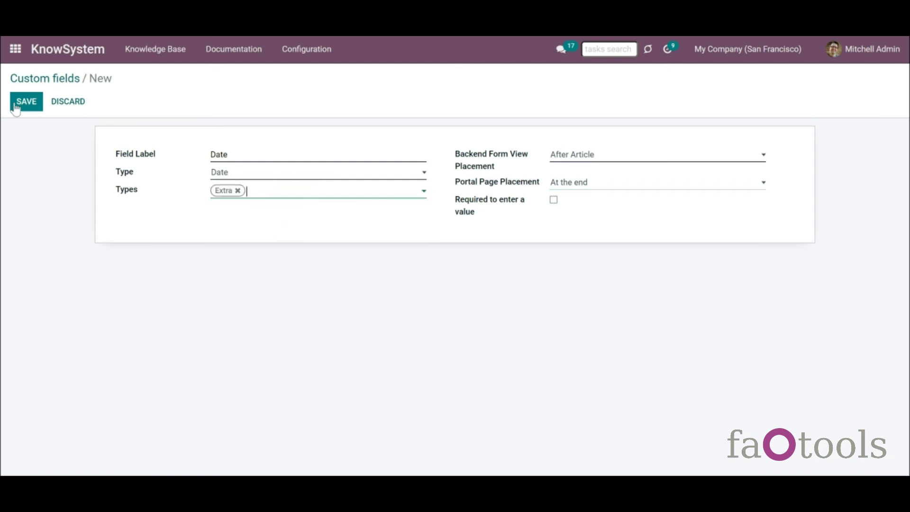
click(16, 107)
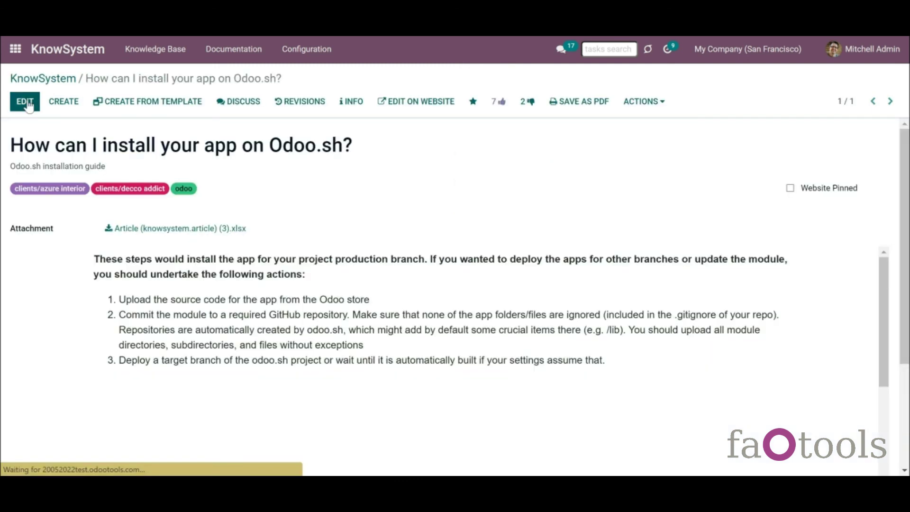
- Set the Date of the article "How can I install your app on Odoo.sh?" to May 27, 2022, save it and review its website page
click(25, 101)
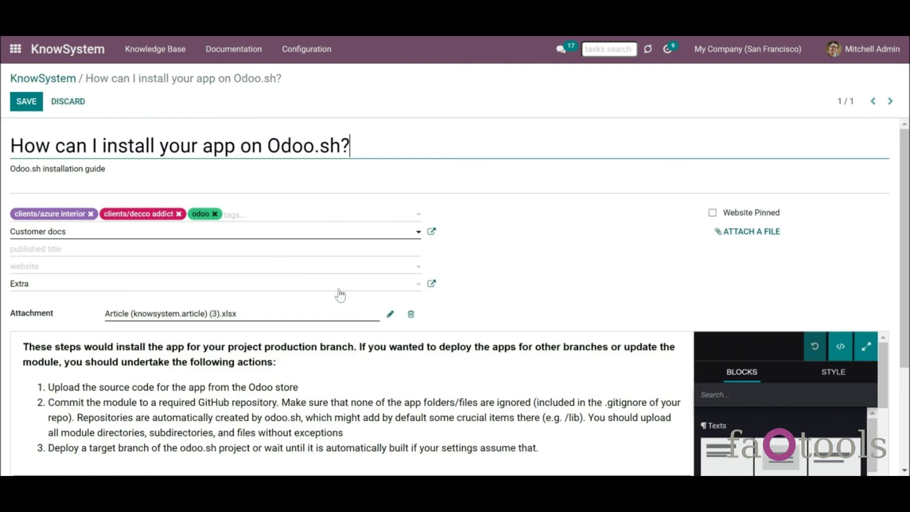
click(340, 285)
click(336, 316)
scroll(896, 234, down, 3)
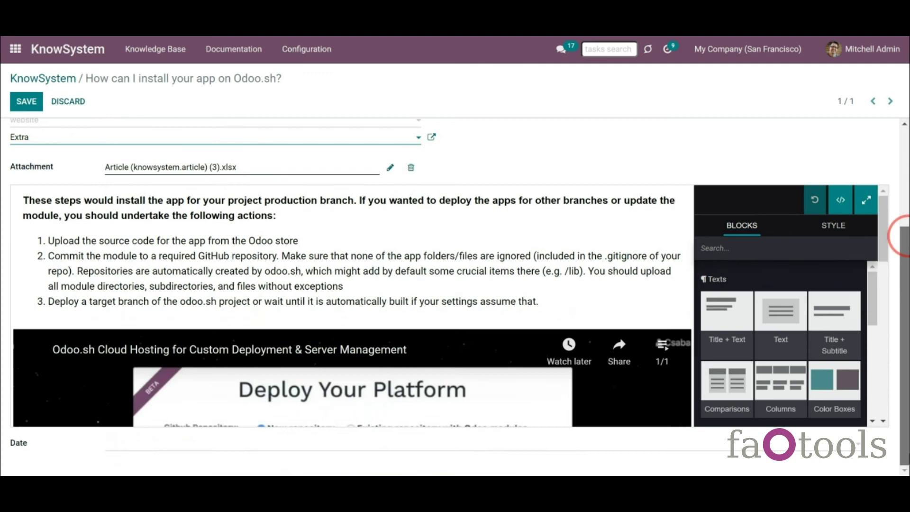
click(356, 450)
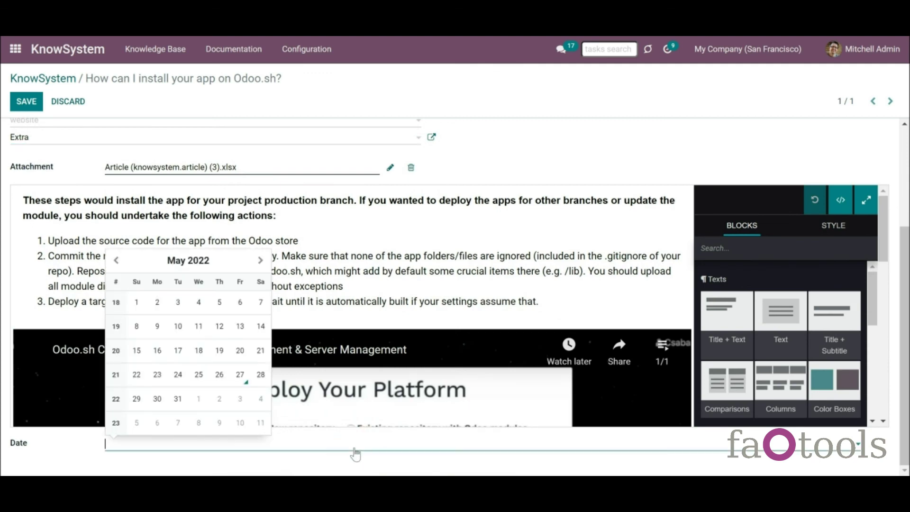
click(237, 379)
click(23, 101)
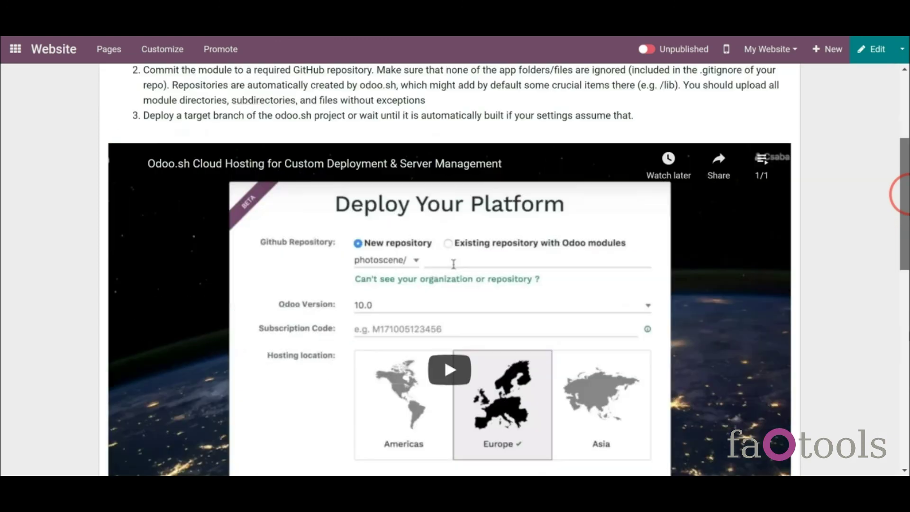
scroll(901, 194, down, 15)
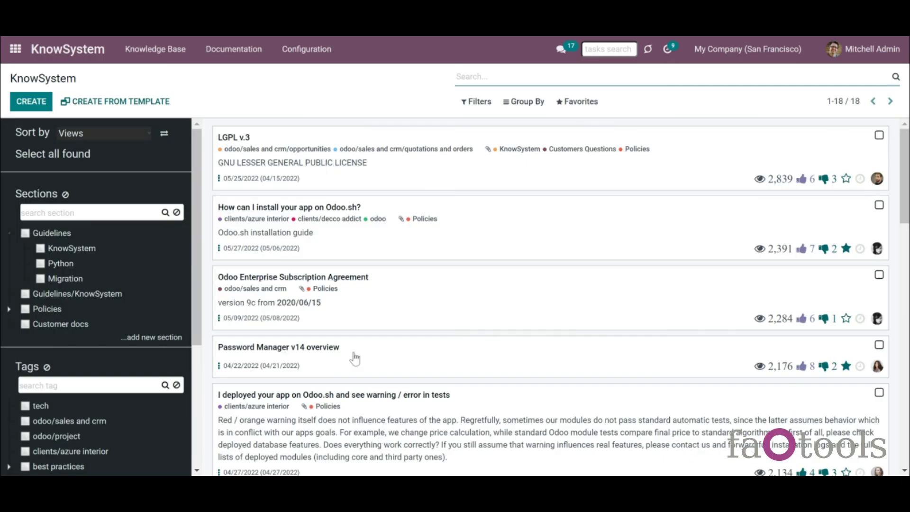
- Enable Multiple Languages in the KnowSystem extra options and save the settings
click(314, 51)
click(327, 204)
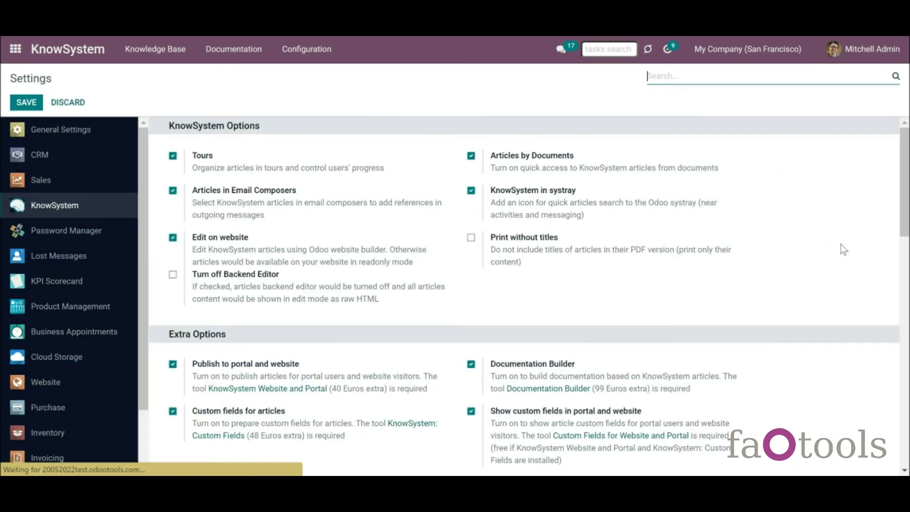
scroll(900, 197, down, 4)
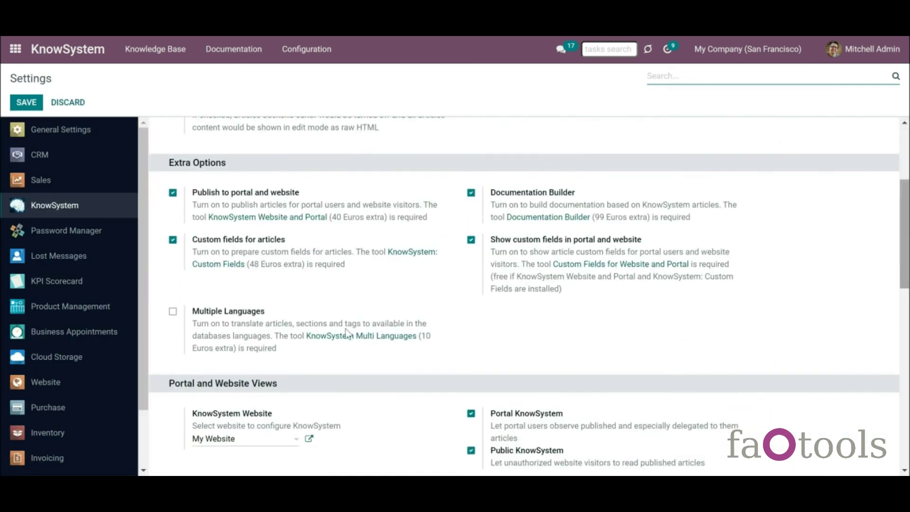
click(173, 312)
click(36, 108)
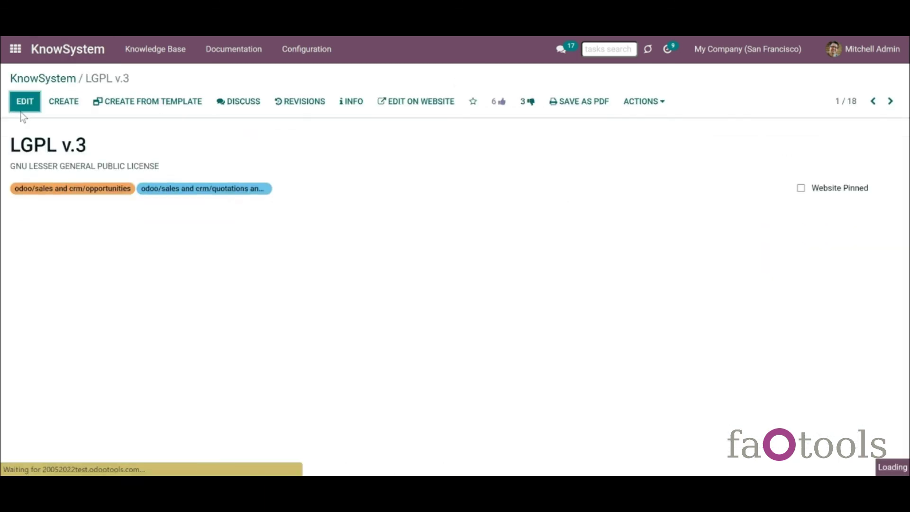
- Examine the translatable fields of the LGPL v.3 article in edit mode, discard the edit and return to the article list
click(21, 110)
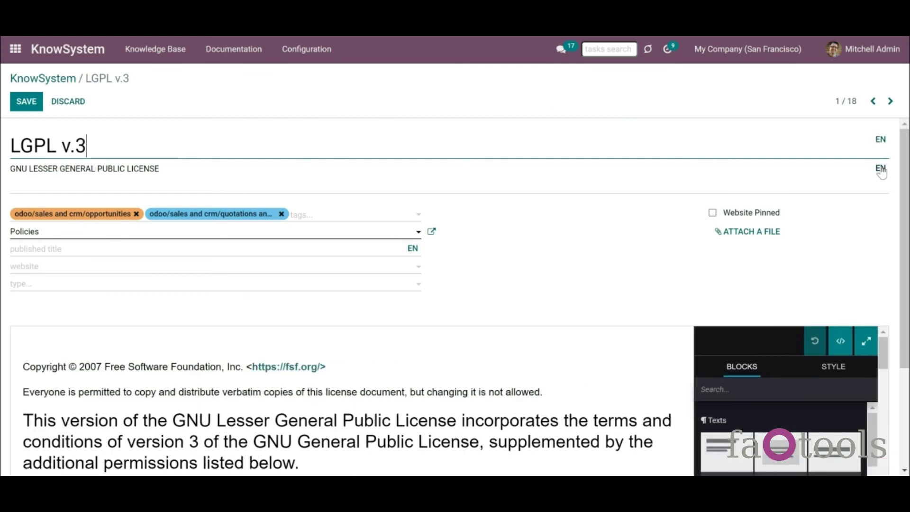
click(82, 105)
click(64, 81)
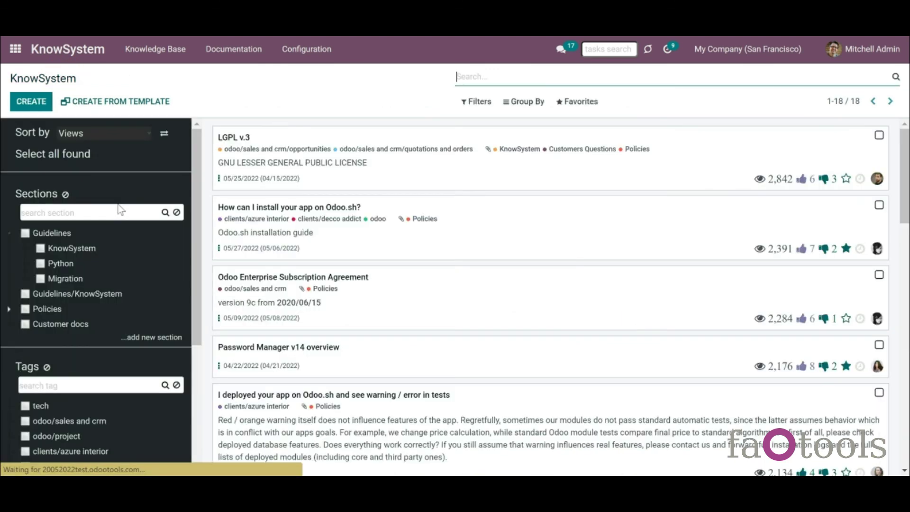
- View the name translations of the KnowSystem section under Guidelines and leave the section without saving
right_click(72, 251)
click(84, 312)
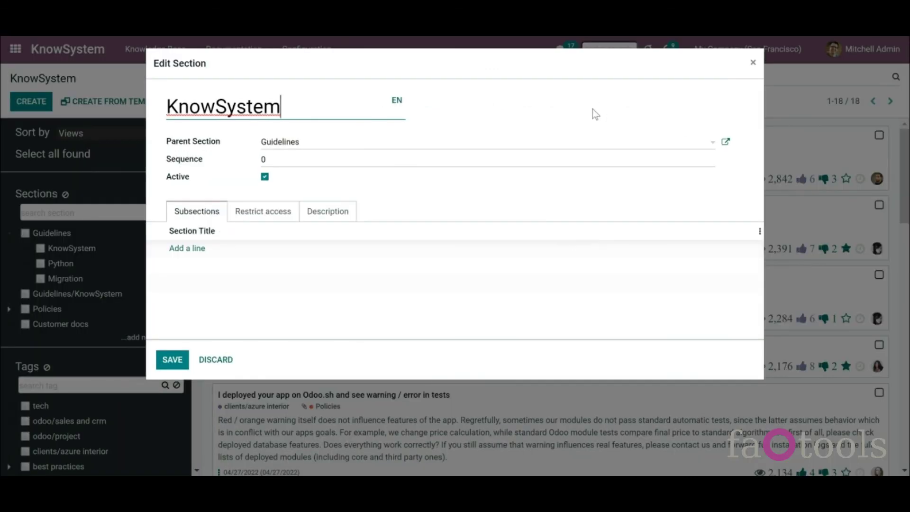
click(400, 101)
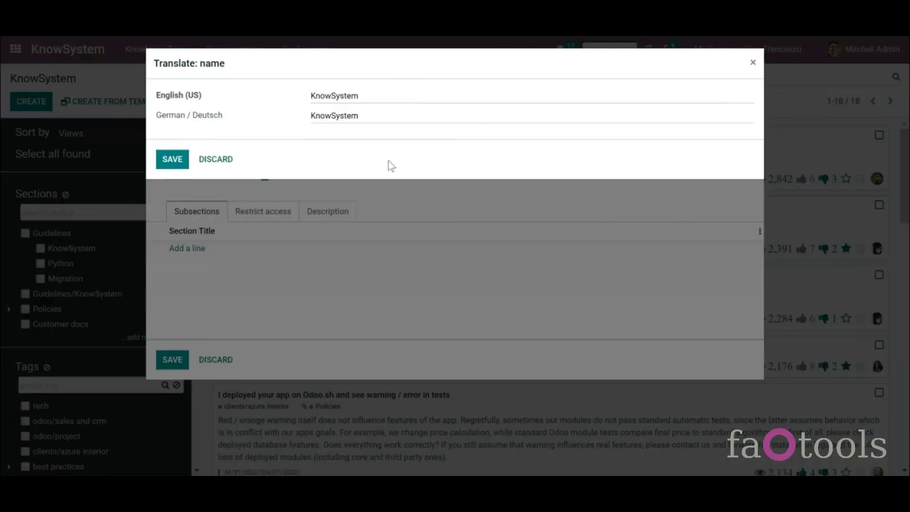
click(216, 159)
click(218, 362)
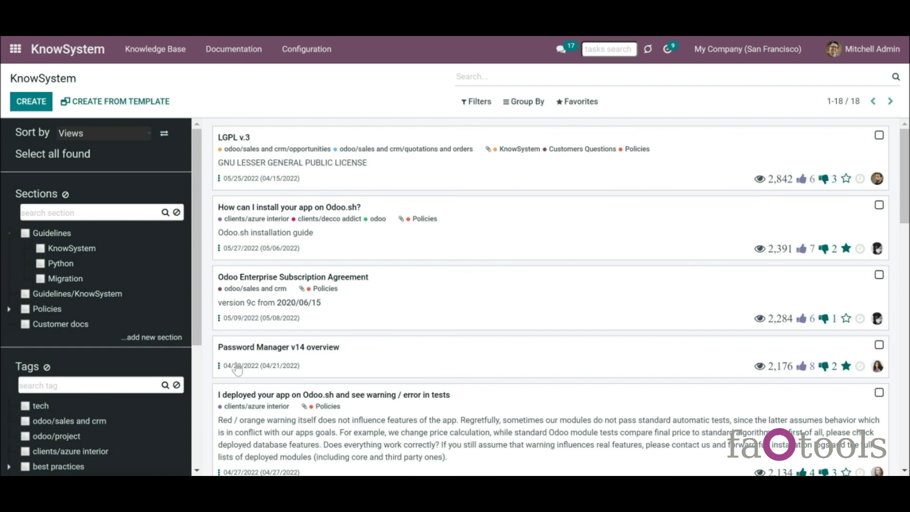
- Set the language in the current user's profile preferences to German / Deutsch and save the profile
click(871, 55)
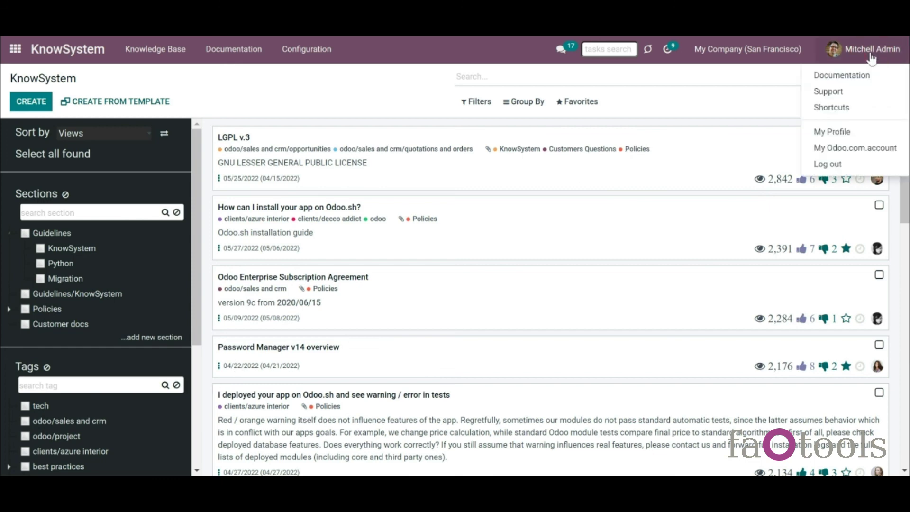
click(846, 132)
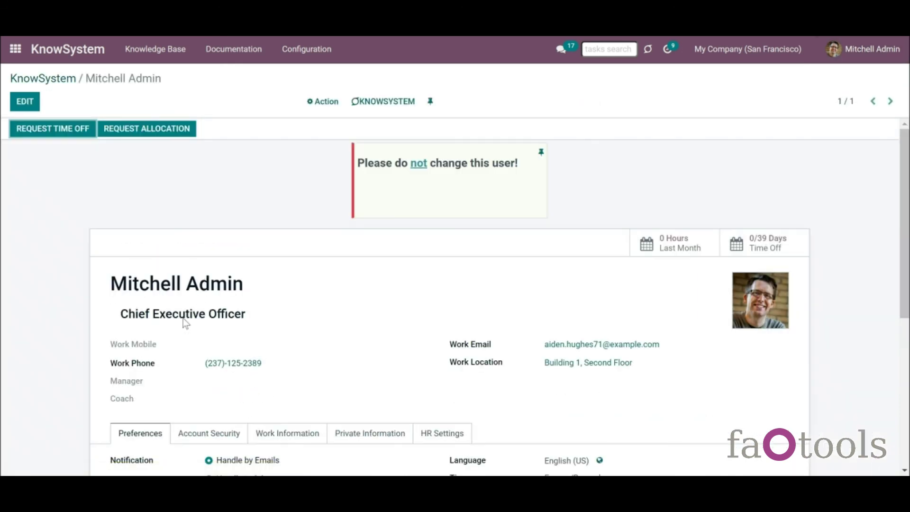
click(25, 101)
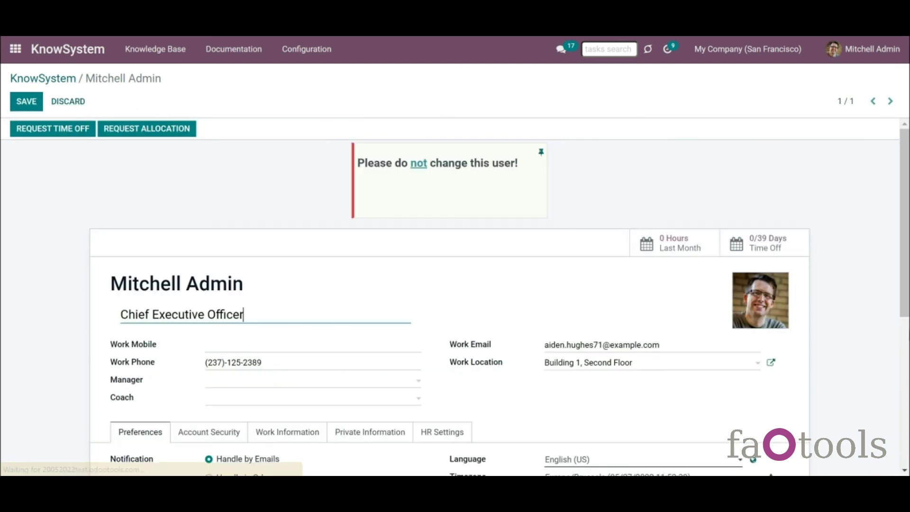
scroll(898, 325, down, 6)
click(619, 179)
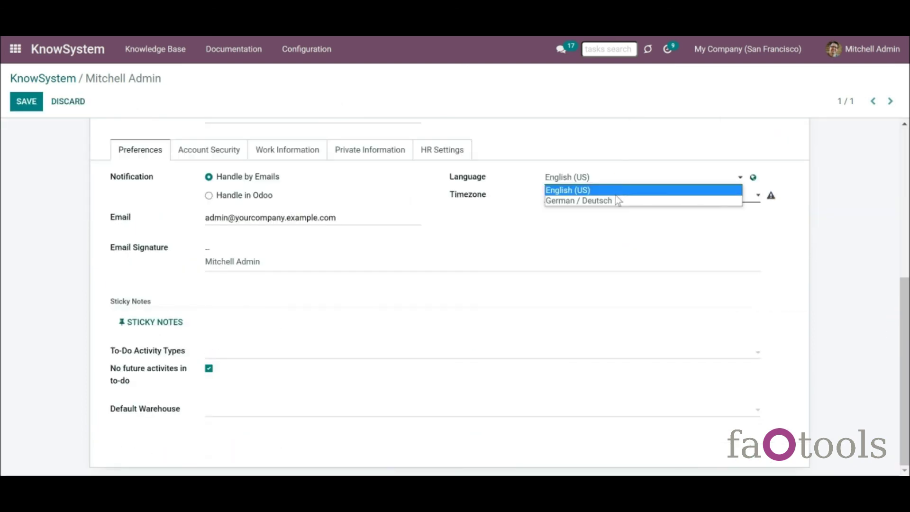
click(617, 201)
click(26, 101)
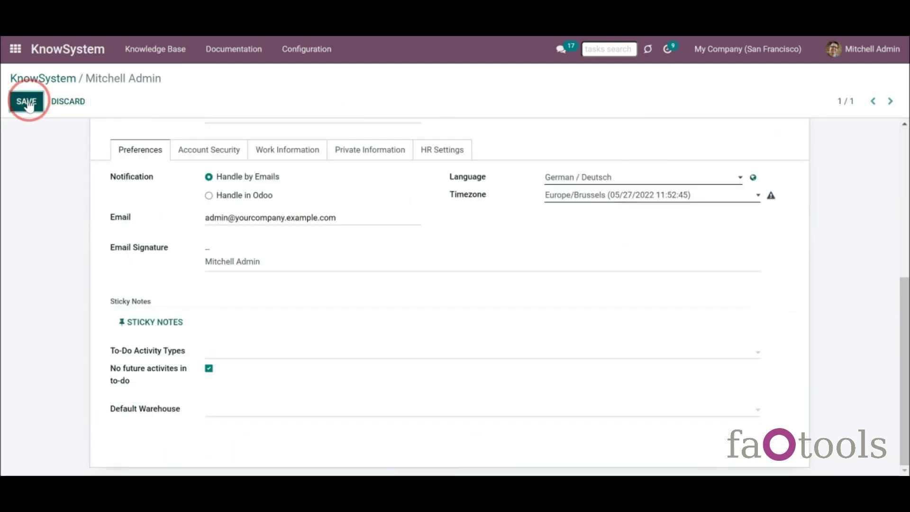
- Open the article "Your tool has dependencies on other app(s). Should I purchase those?" for editing and view its title translations
click(76, 50)
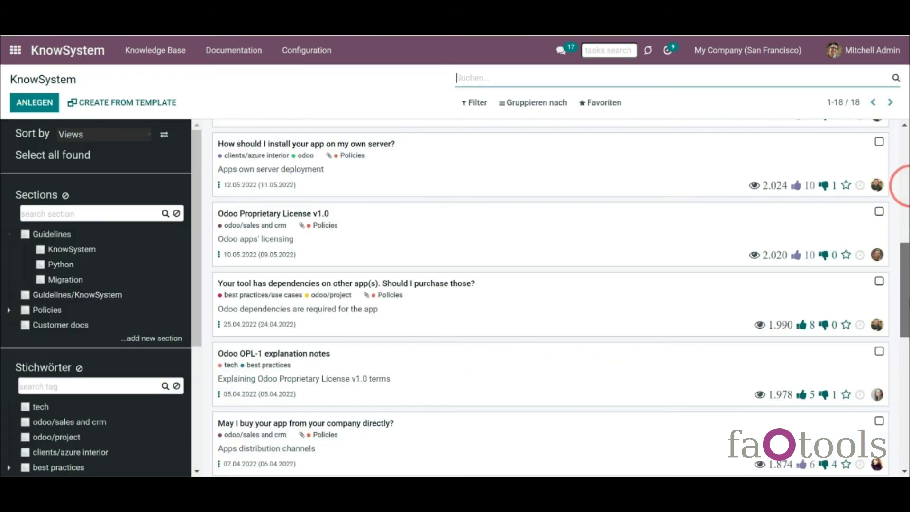
click(551, 313)
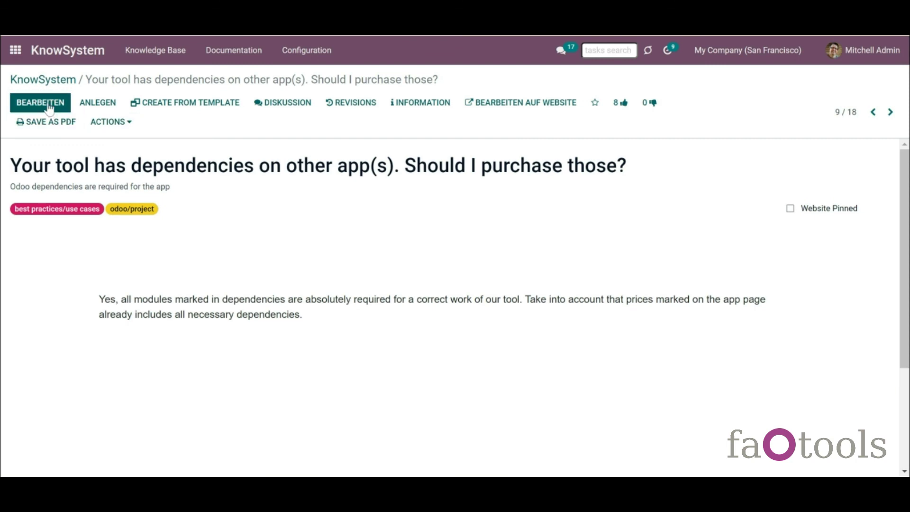
click(49, 108)
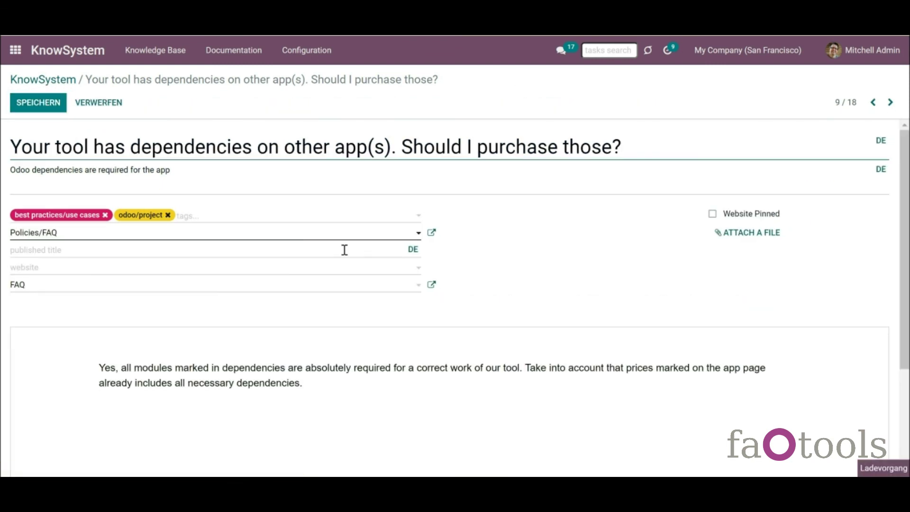
click(881, 140)
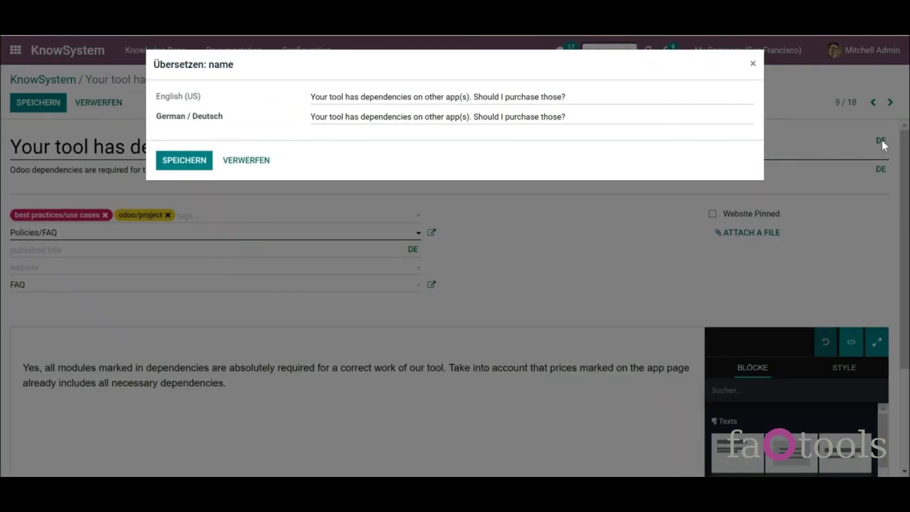
click(753, 65)
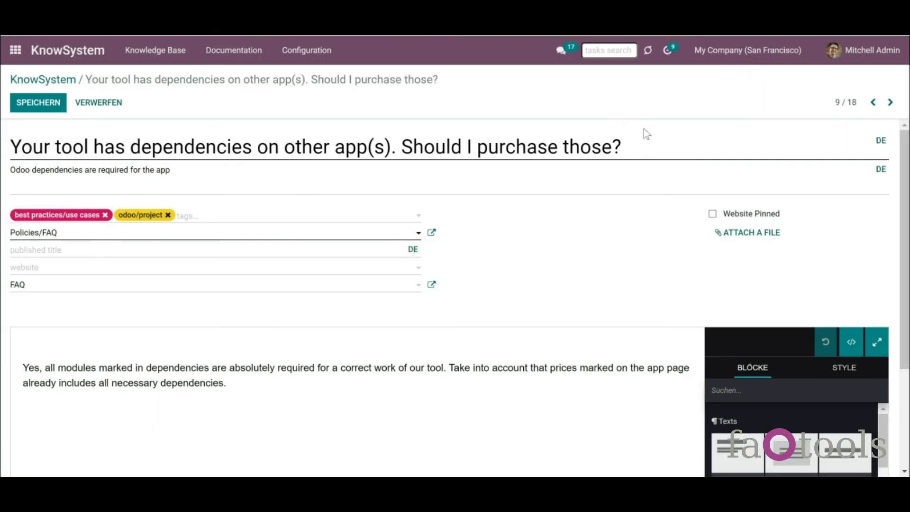
- Set the article title to "Ihr Modul hat Abhängigkeiten von anderen Apps. Soll ich die kaufen?" and the summary to "Für die App sind Odoo-Abhängigkeiten erforderlich"
triple_click(308, 148)
text(Ihr Modul hat Abhängigkeiten von anderen Apps. Soll ich die kaufen?)
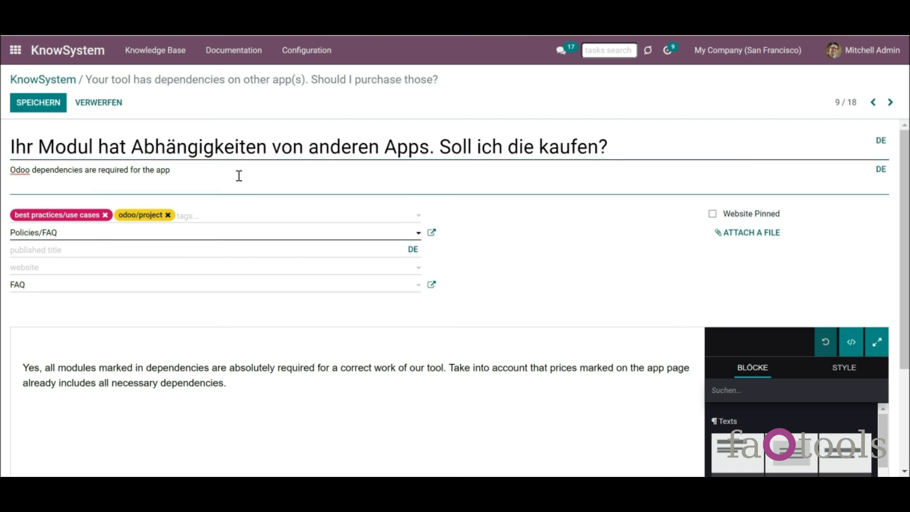
triple_click(239, 176)
text(Für die App sind Odoo-Abhängigkeiten erforderlich)
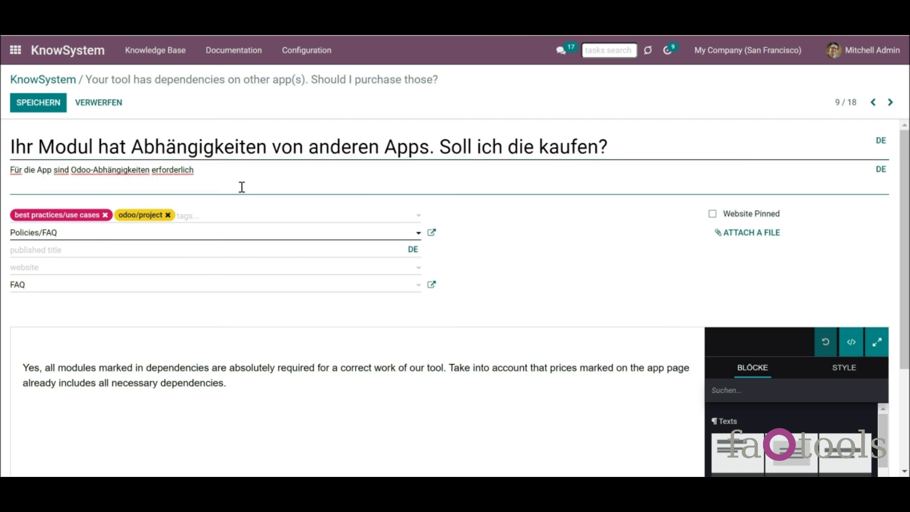
- Replace the article body with German text starting "Ja, alle in Abhängigkeiten gekennzeichneten Module sind für eine korrekte Arbeit unseres Tools unbedingt erforderlich" and save the article
scroll(241, 187, down, 3)
click(374, 273)
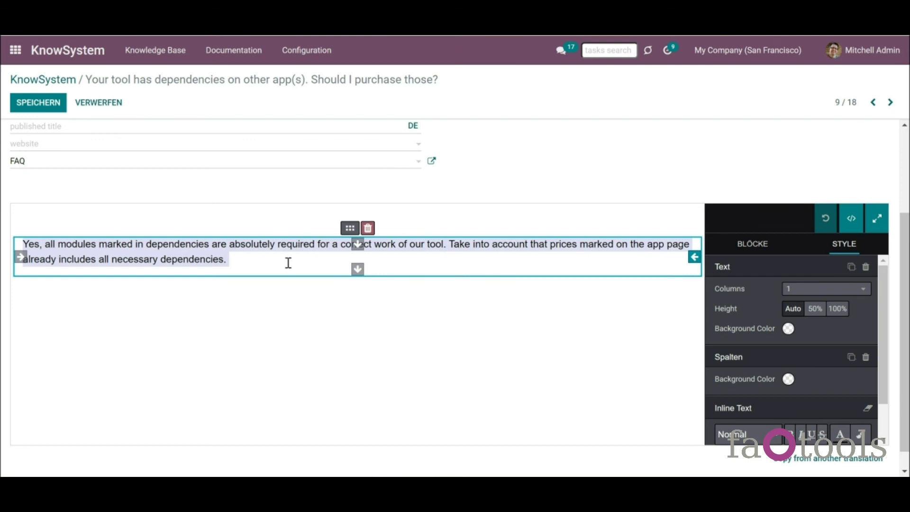
key(ctrl+a)
text(Ja, alle in Abhängigkeiten gekennzeichneten Module sind für eine korrekte Arbeit unseres Tools unbedingt erforderlich. Beachten Sie, dass die auf der App-Seite markierten Preise bereits alle erforderlichen Abhängigkeiten enthalten.)
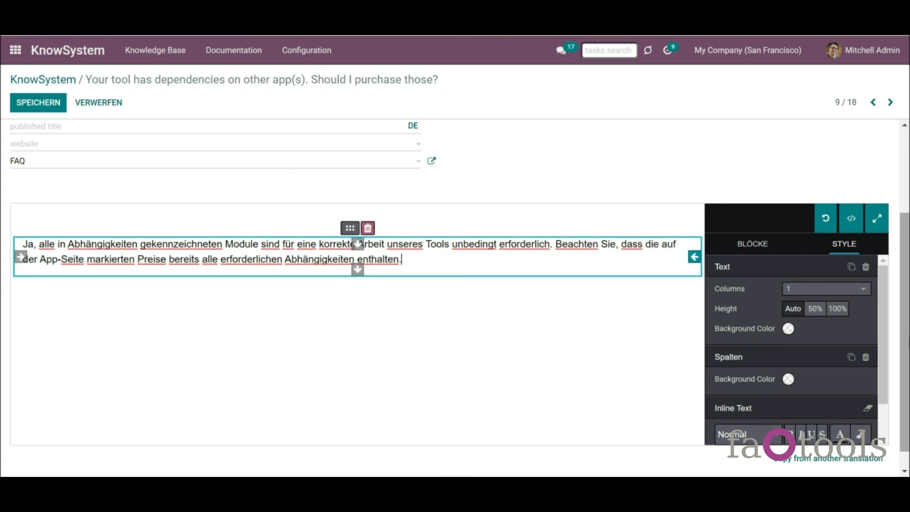
mouse_move(907, 334)
mouse_down()
mouse_move(909, 349)
mouse_move(909, 341)
mouse_up()
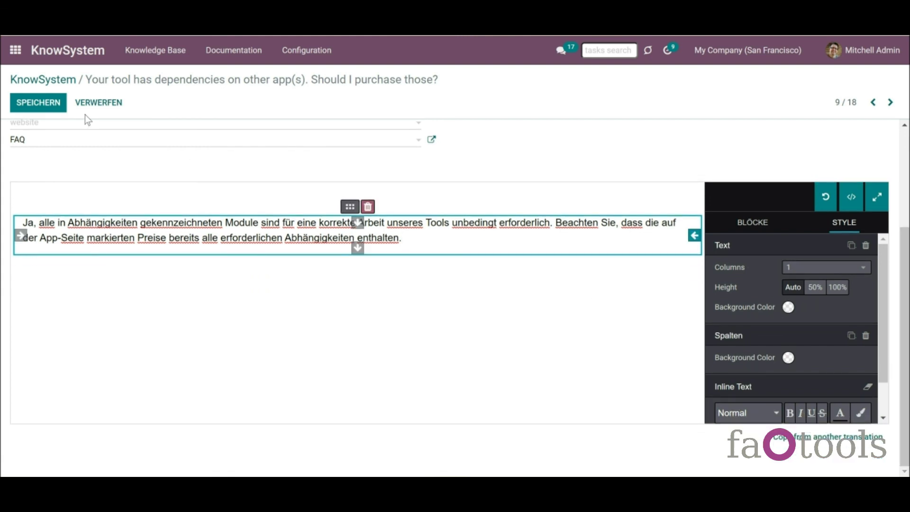
click(59, 103)
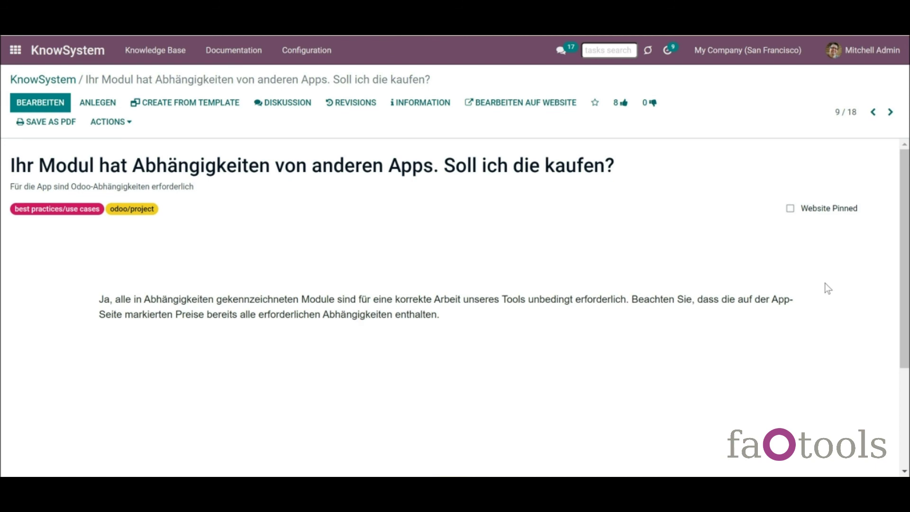
drag(905, 284, 905, 313)
scroll(903, 285, down, 2)
scroll(862, 247, up, 3)
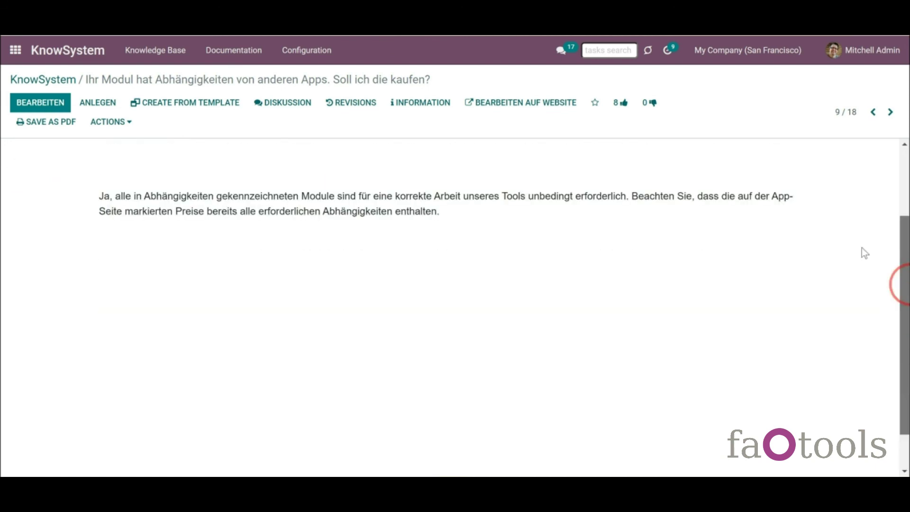
click(861, 235)
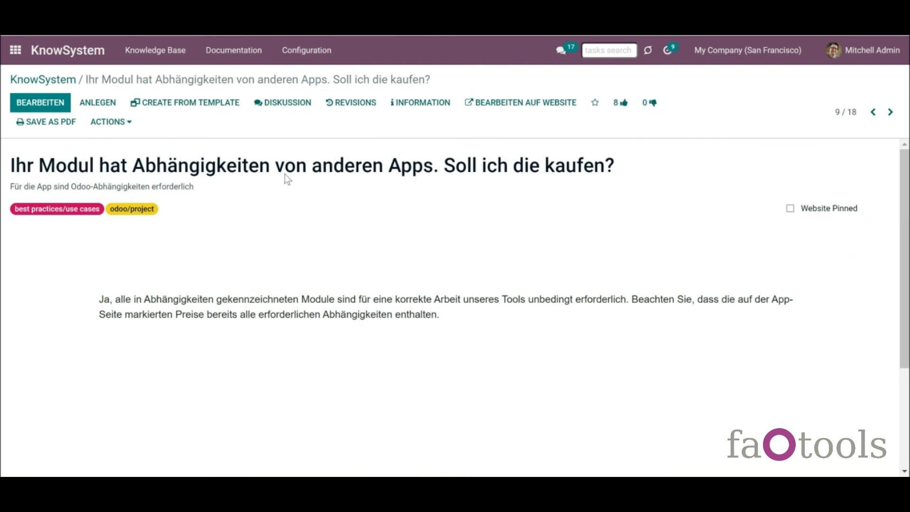
- Reopen the German article for editing, view the confirmation for copying content from another translation, cancel it and save the article
click(29, 104)
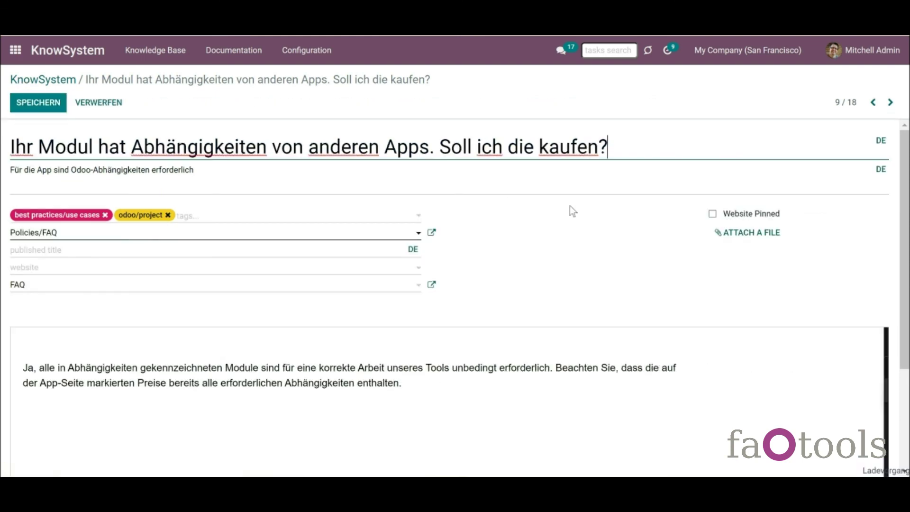
drag(904, 270, 904, 374)
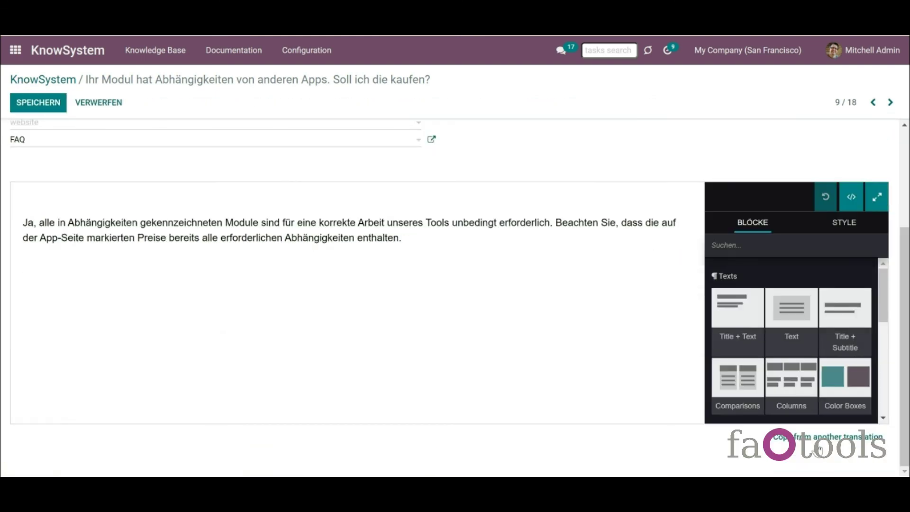
click(818, 443)
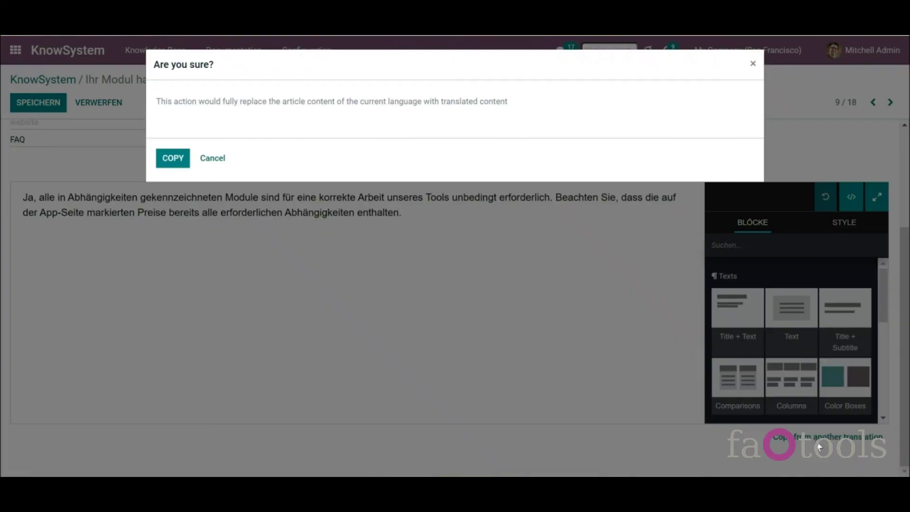
click(215, 162)
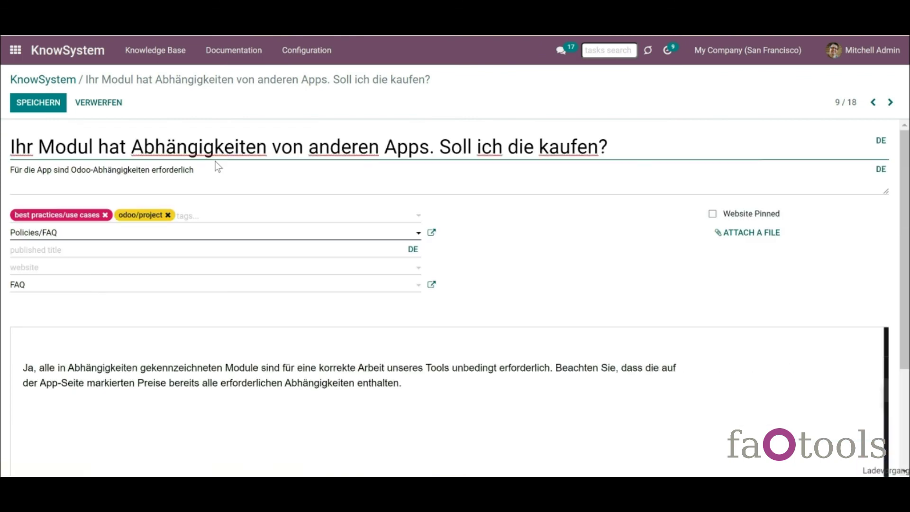
click(52, 108)
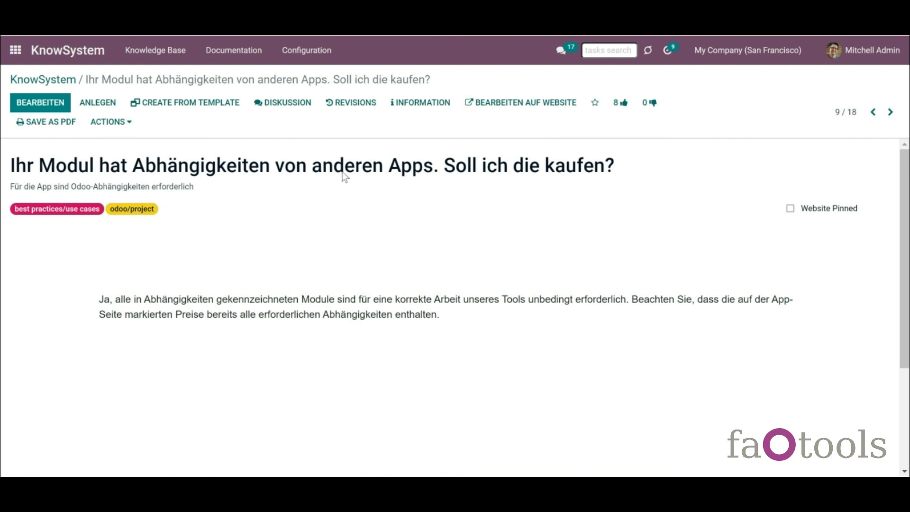
- View the revisions of the article "Your tool has dependencies on other app(s). Should I purchase those?", observe the 2022-04-25 revision and return to the article
click(356, 107)
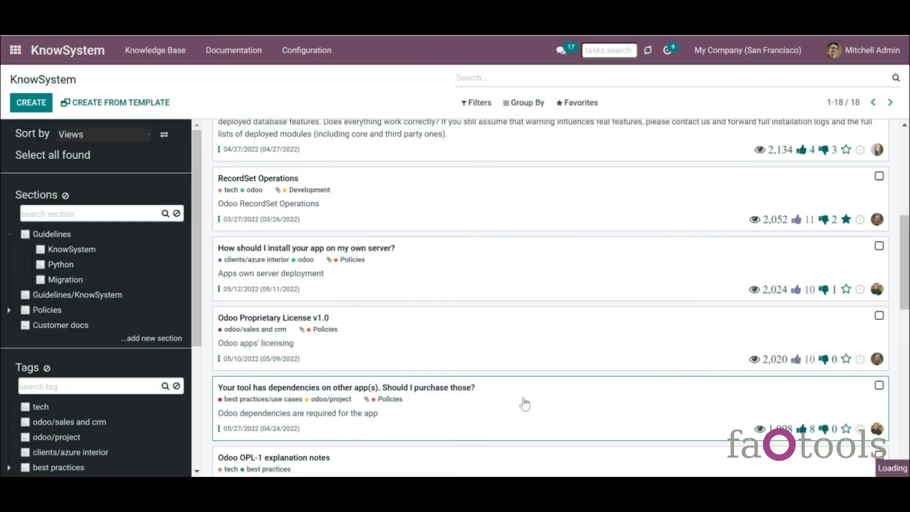
click(524, 402)
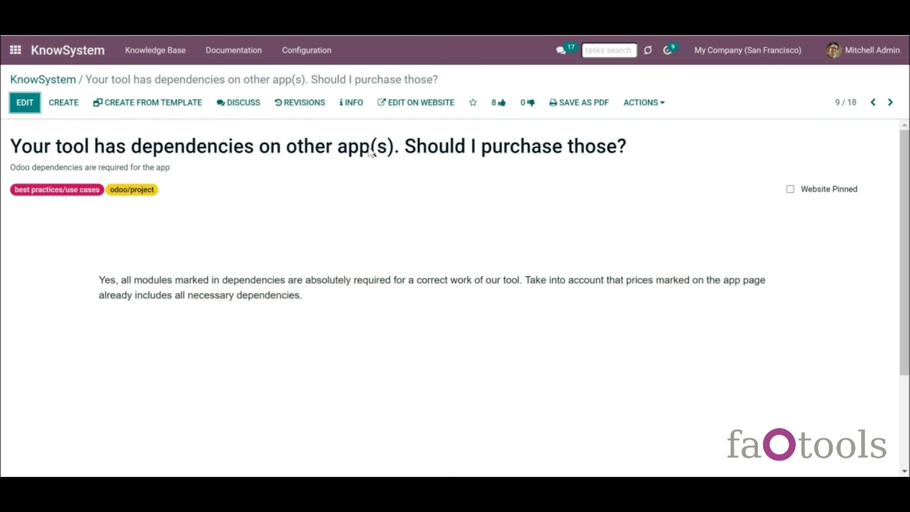
click(319, 107)
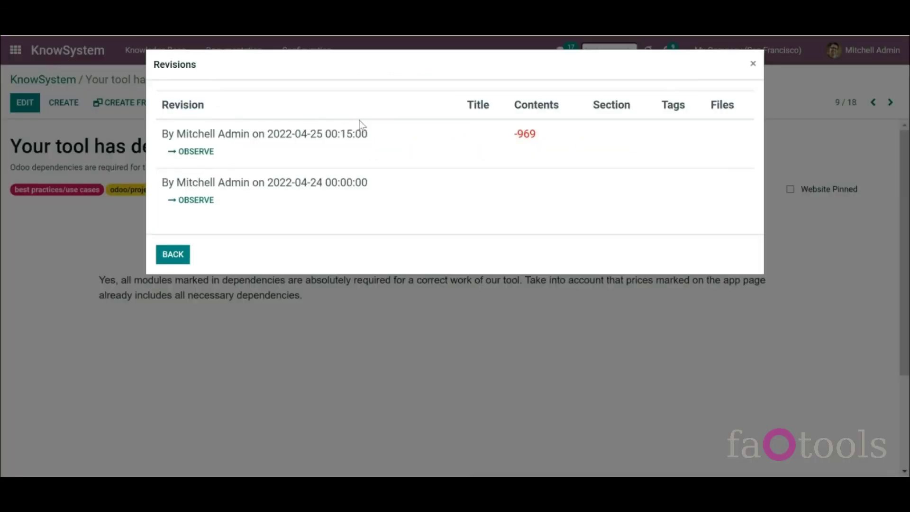
click(211, 154)
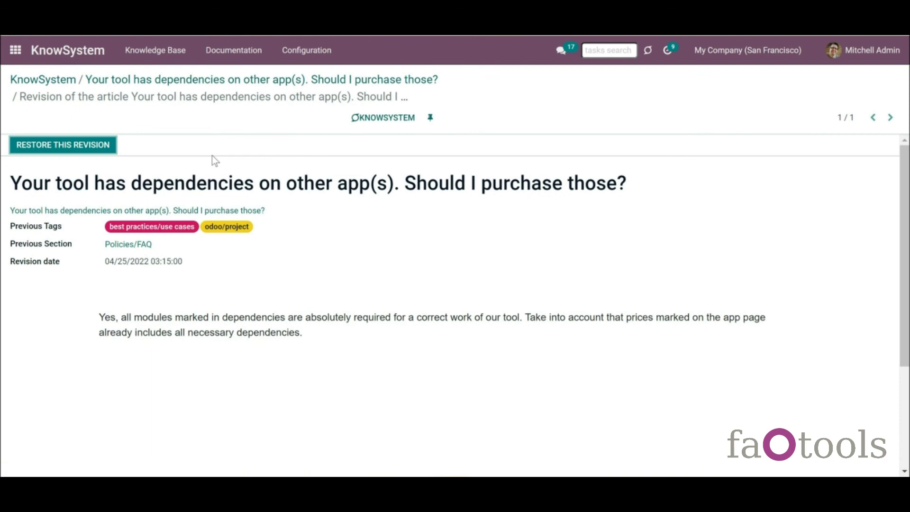
click(231, 81)
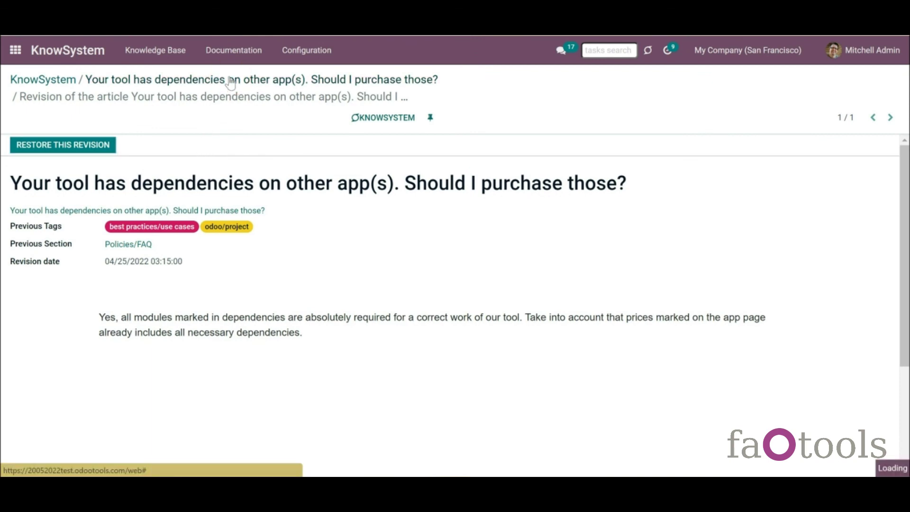